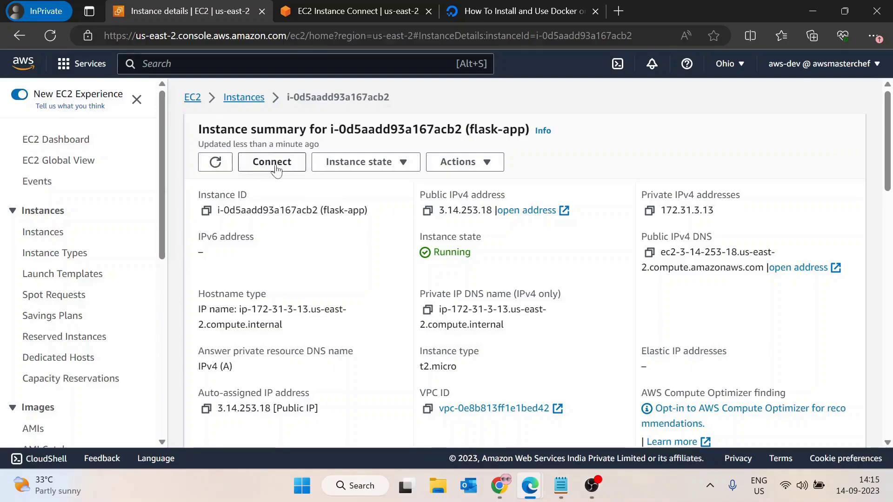
Step: In the EC2 Instance Connect session, list the home directory's files and run docker to check that it is installed
click(395, 11)
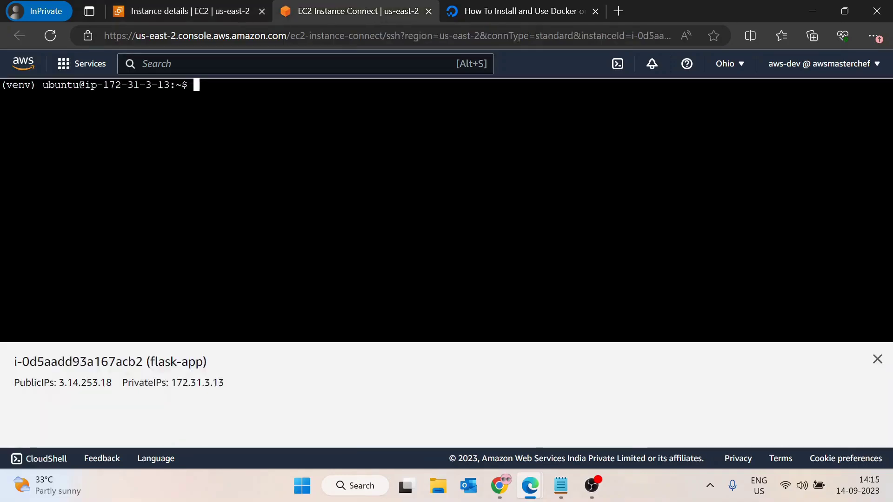
text(ls)
key(Return)
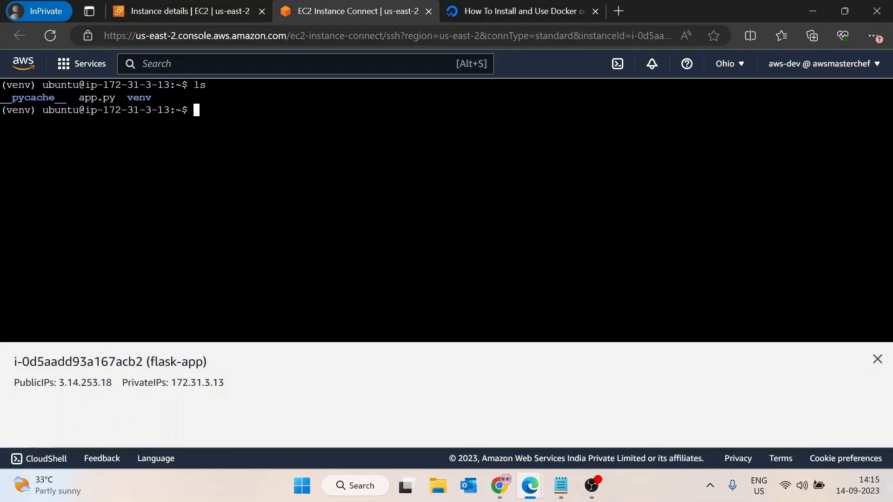
text(docker)
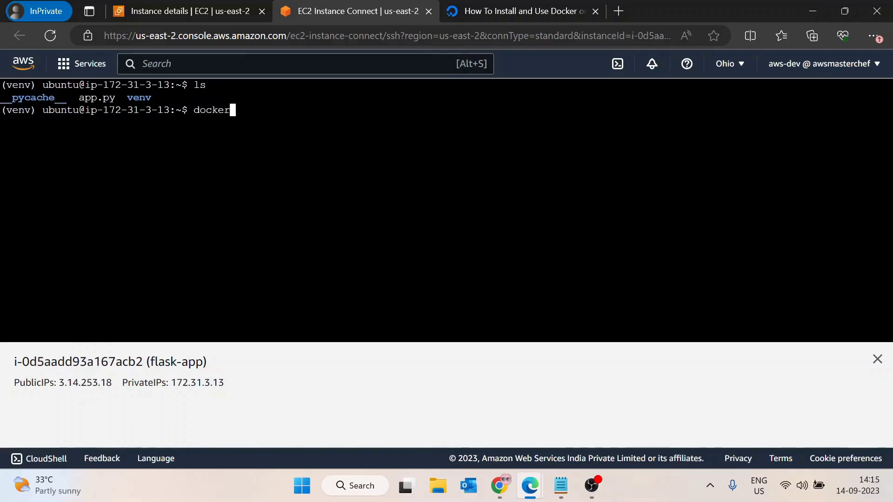
key(Return)
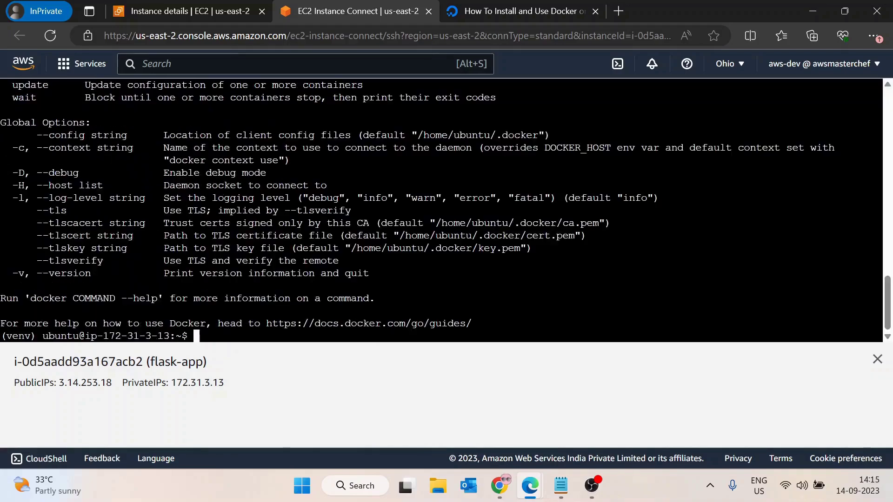
Step: Examine the DigitalOcean tutorial on installing Docker on Ubuntu 20.04, including the installation commands and the Docker service status check
click(511, 11)
scroll(435, 251, up, 20)
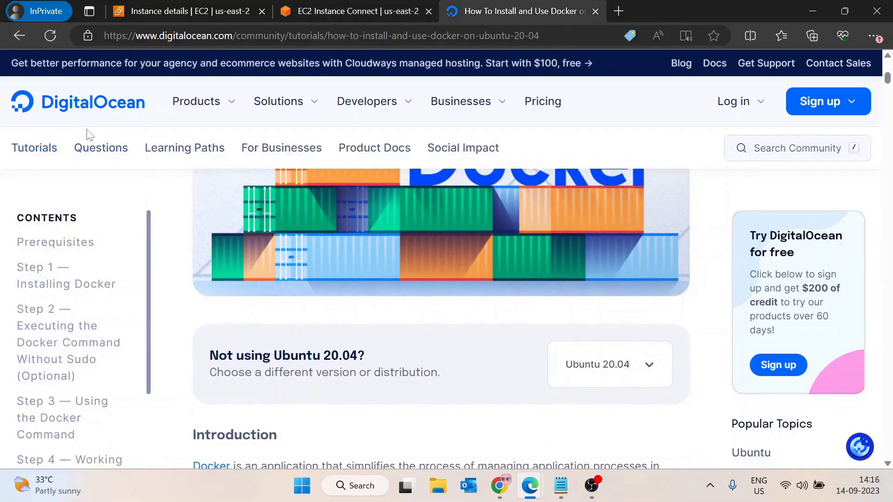
scroll(298, 311, up, 5)
scroll(303, 303, up, 1)
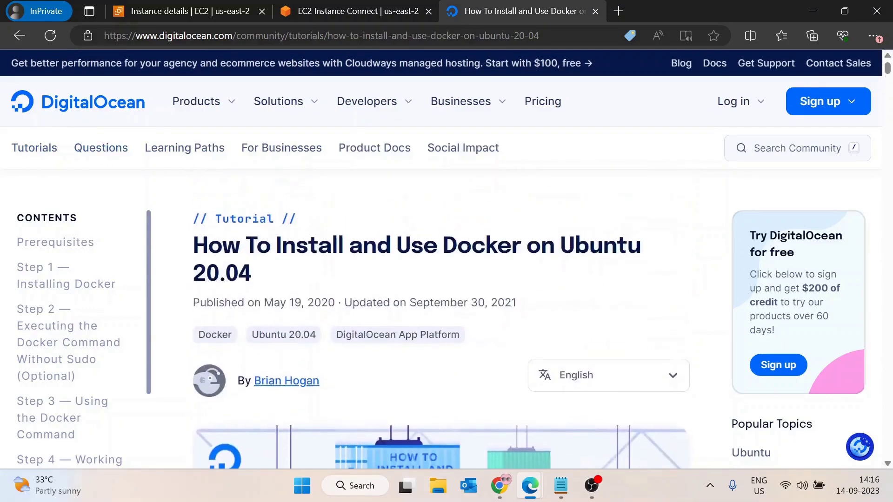
scroll(481, 275, down, 3)
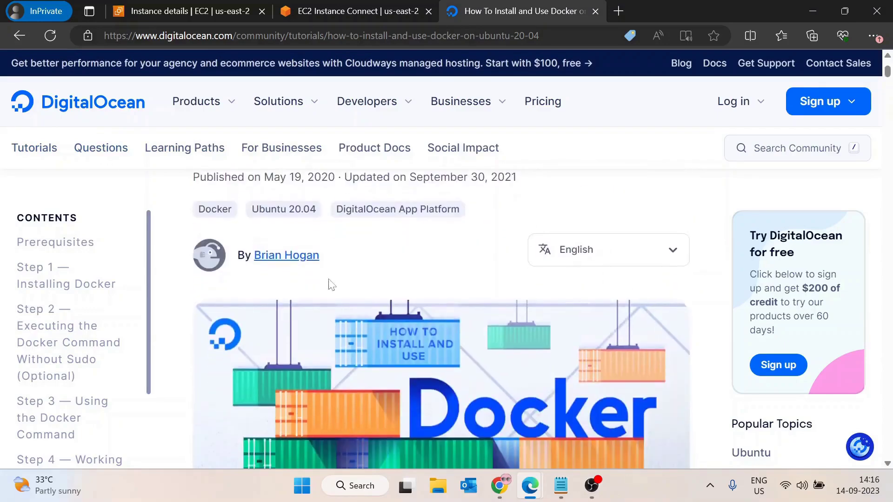
scroll(441, 284, down, 6)
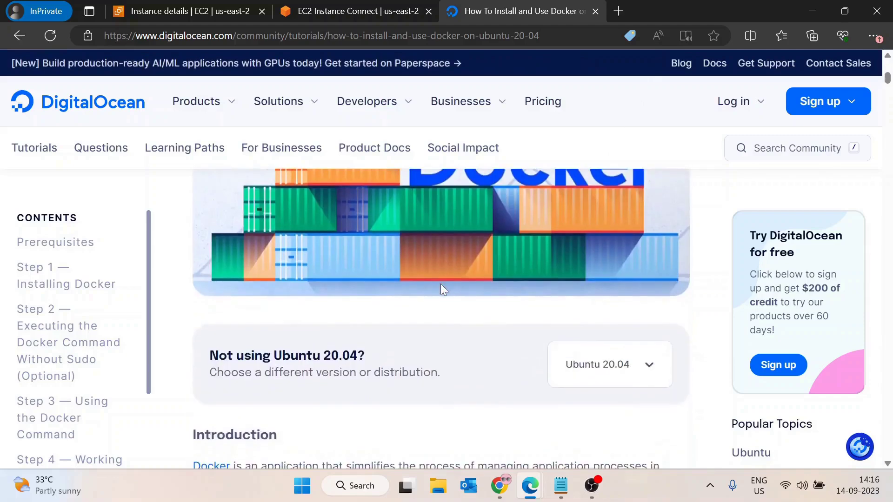
scroll(373, 289, down, 7)
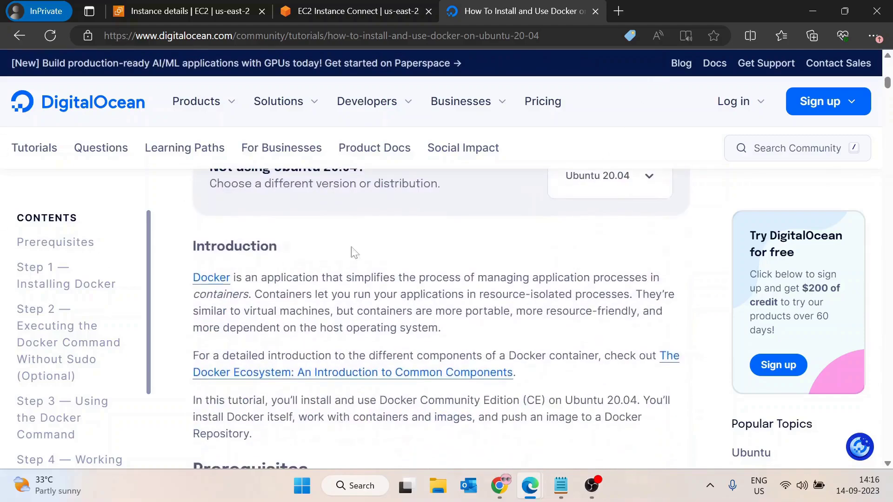
scroll(372, 288, down, 9)
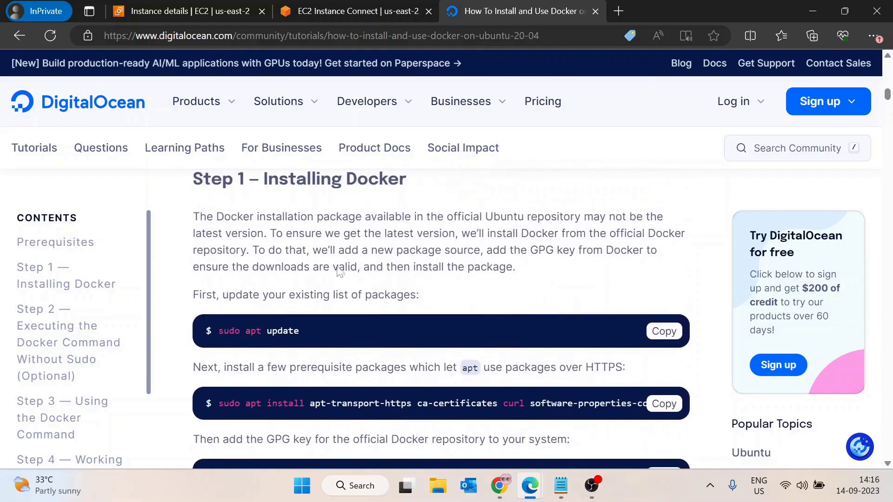
scroll(282, 296, down, 6)
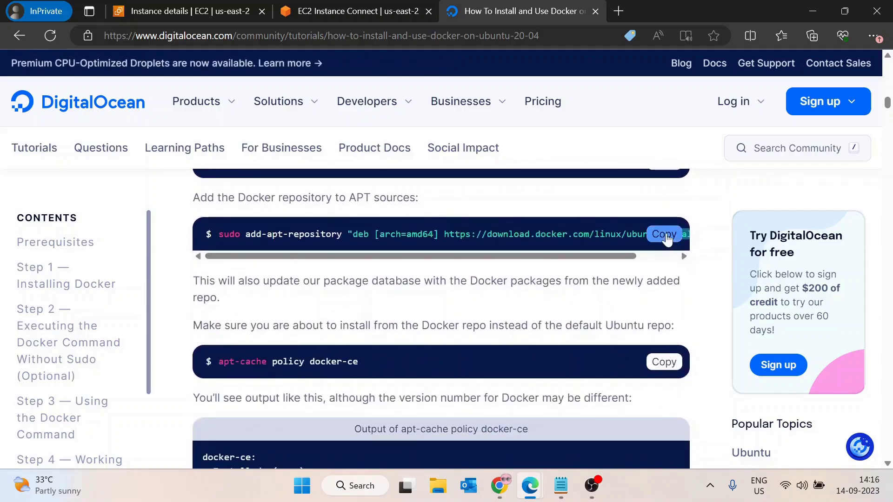
scroll(359, 306, down, 6)
scroll(355, 320, down, 6)
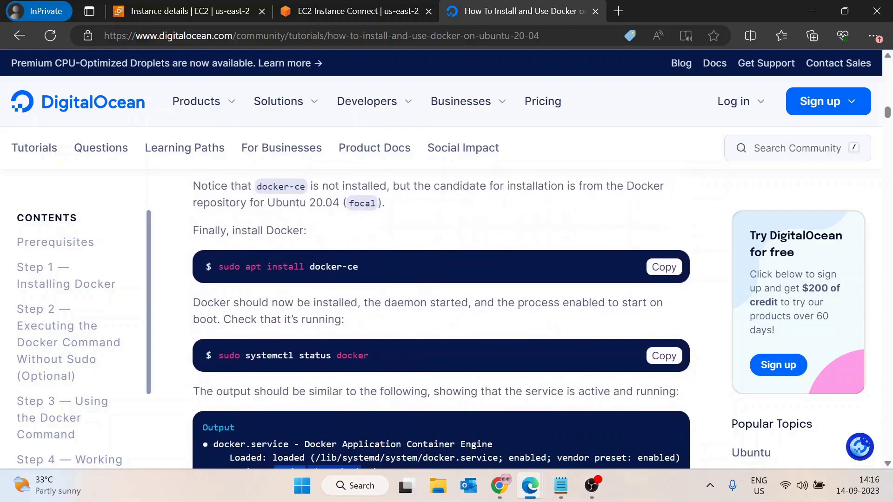
drag(216, 228, 409, 235)
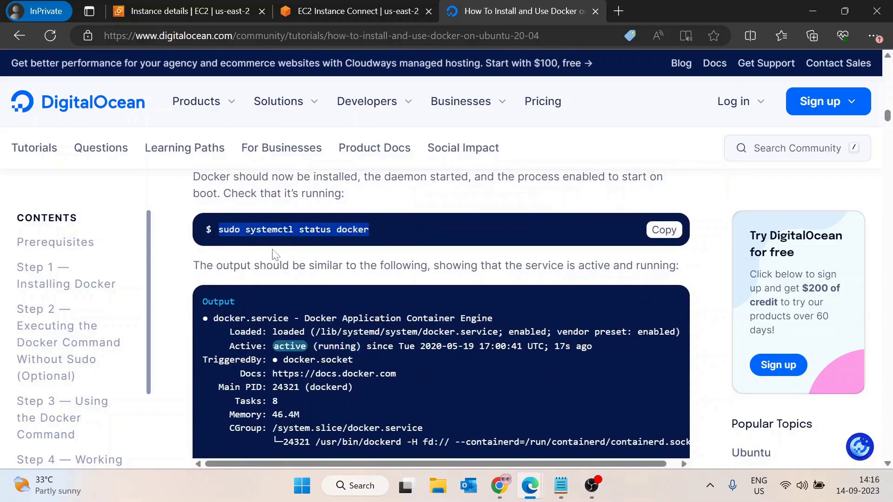
double_click(277, 347)
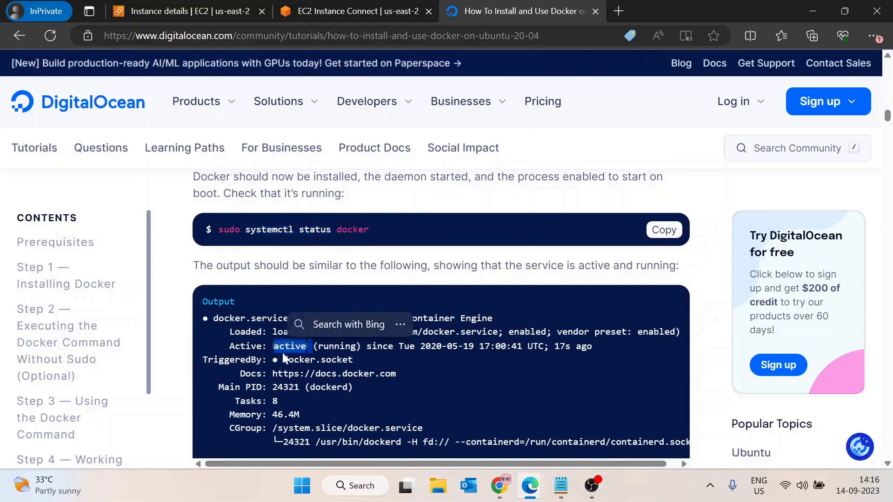
scroll(342, 353, down, 4)
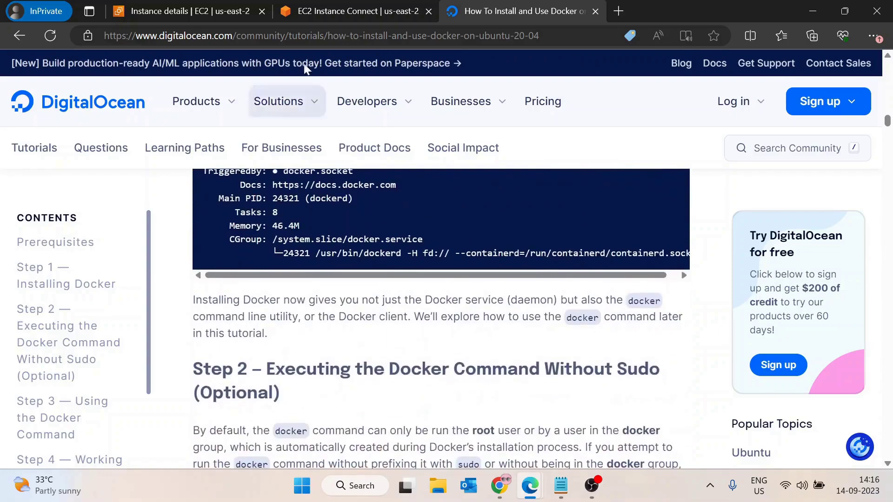
Step: Return to the EC2 terminal session, clear the screen and open app.py in nano
click(333, 6)
text(clear)
key(Return)
text(nano)
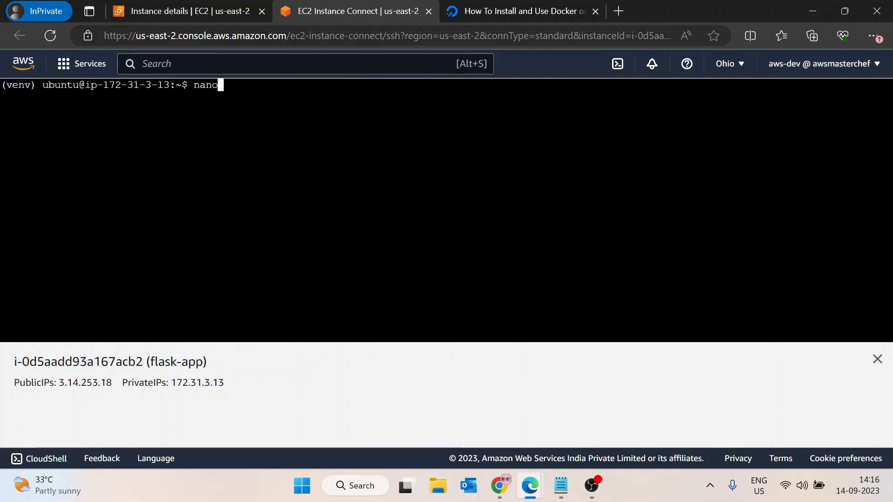
text( app.py)
key(Return)
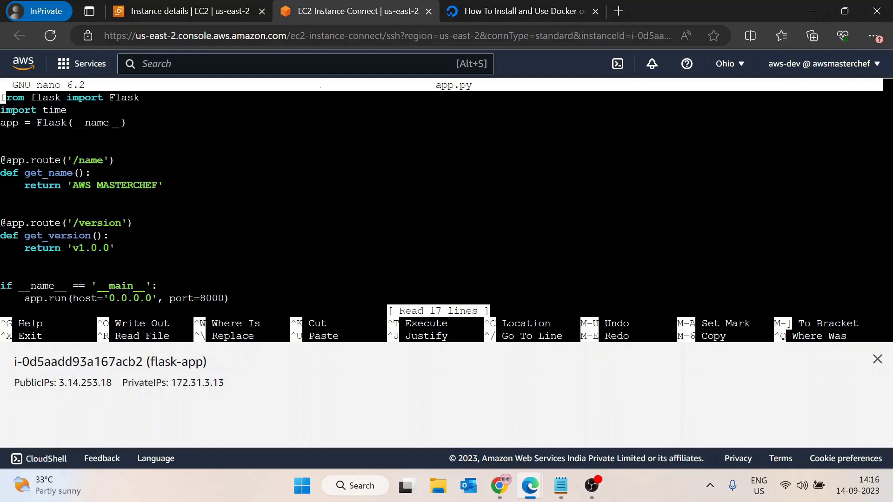
Step: Review the Flask import, the /name and /version routes and the app.run line in app.py, and exit nano
drag(6, 98, 121, 97)
drag(1, 122, 121, 122)
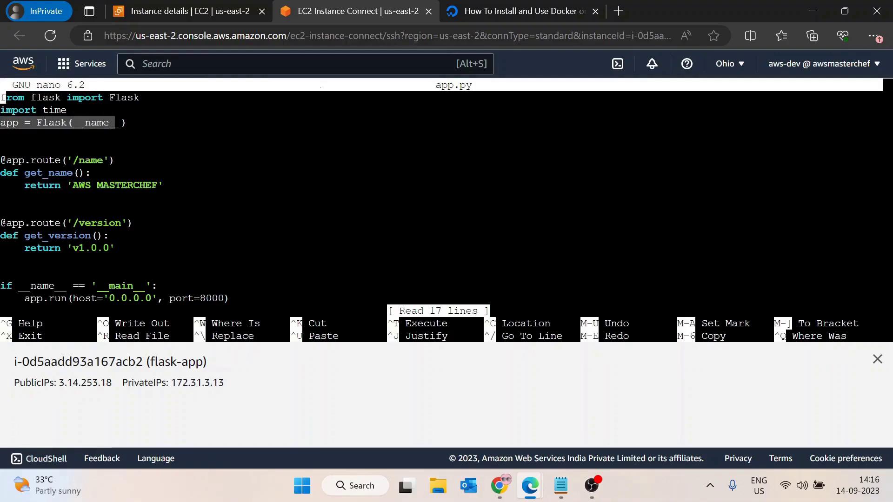
drag(1, 160, 121, 248)
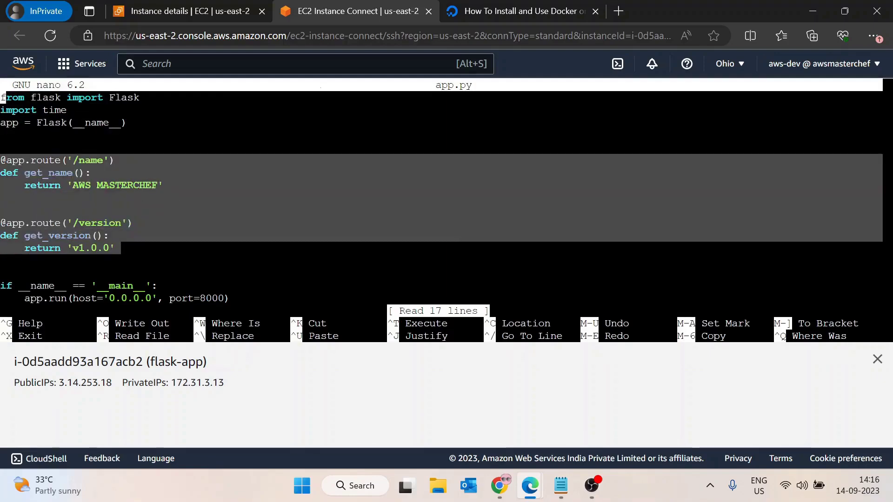
double_click(88, 160)
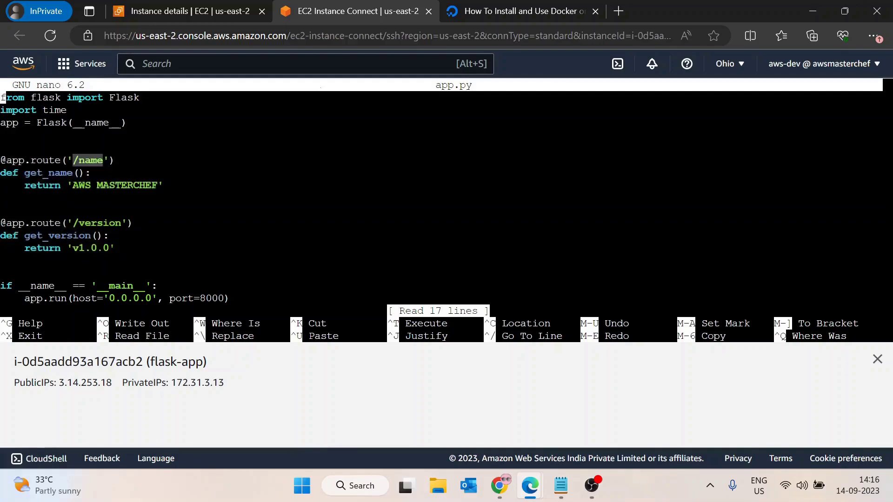
double_click(96, 223)
scroll(97, 228, down, 2)
drag(25, 299, 241, 298)
key(ctrl+x)
Step: Start the Flask application by running python app.py and check the server's startup output
text(python a)
key(BackSpace)
text(a)
key(Tab)
key(Return)
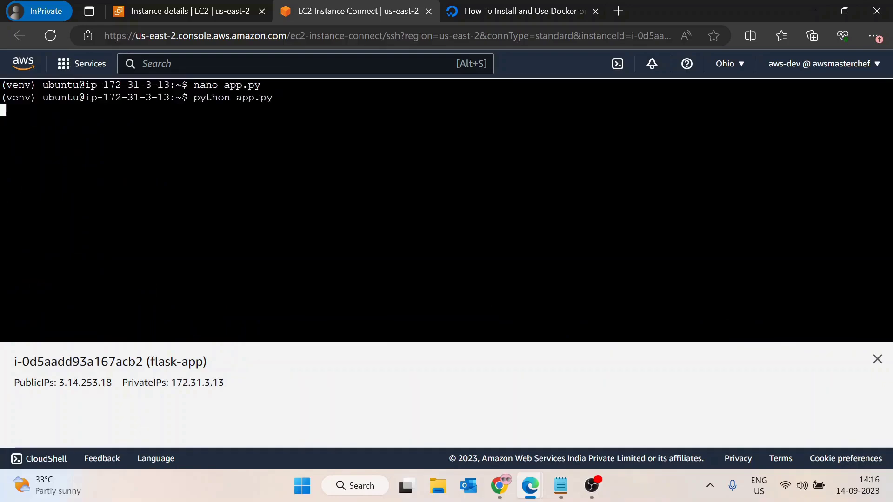
drag(1, 134, 283, 223)
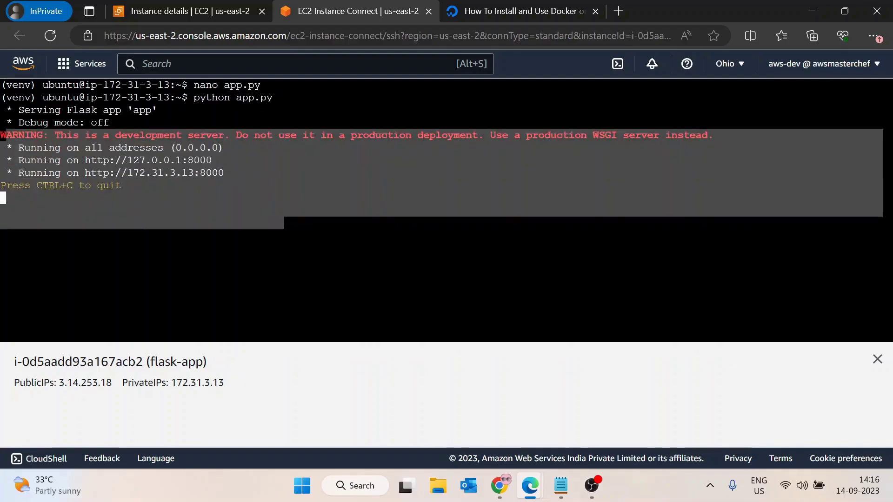
Step: Copy the instance's public IP and open 3.14.253.18:8000/name in a new browser tab
drag(59, 383, 114, 382)
key(ctrl+c)
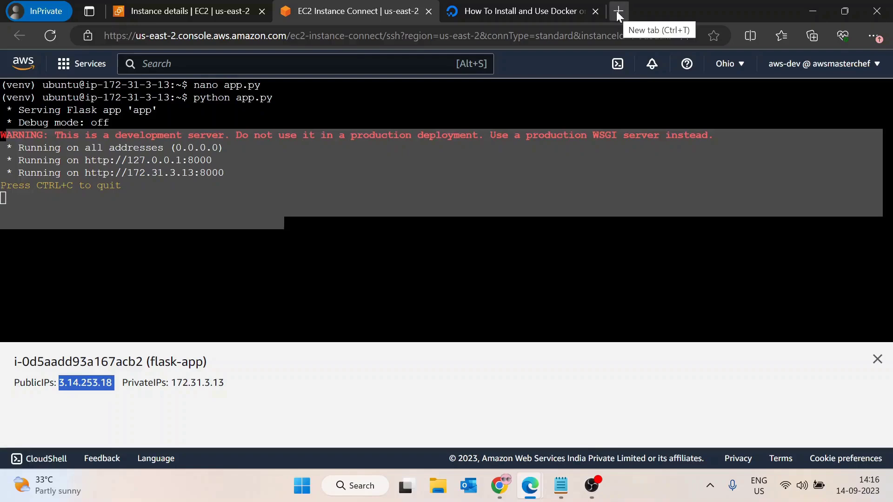
click(618, 11)
key(ctrl+v)
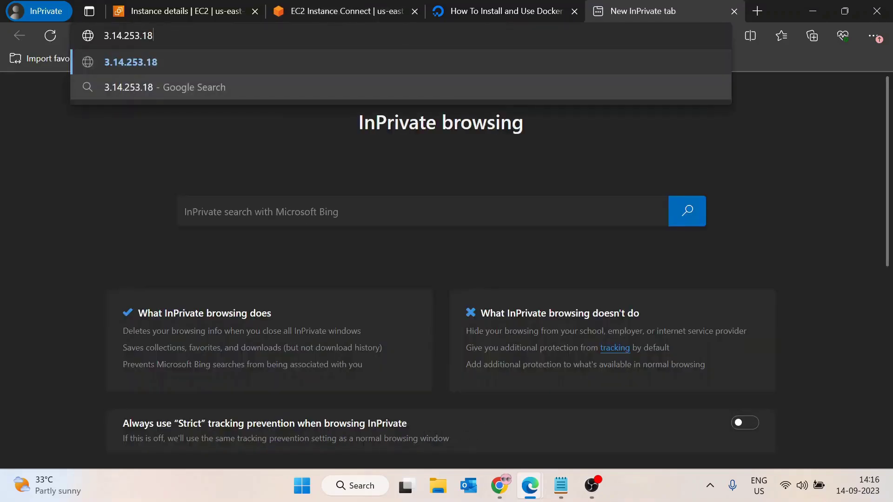
key(ctrl+a)
key(Right)
text(:8000/name)
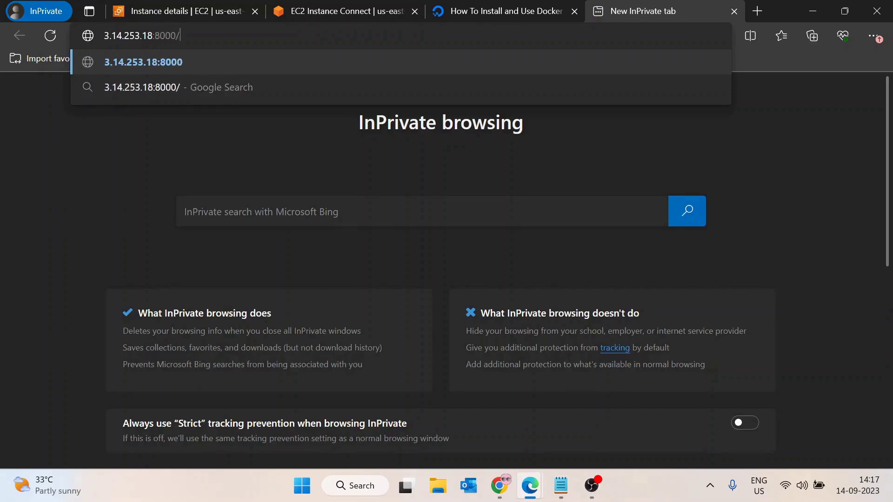
key(Return)
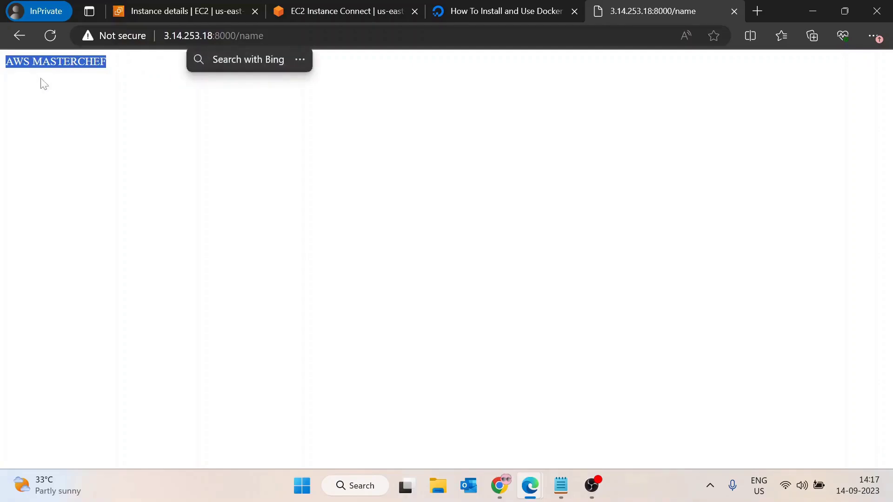
Step: Load the /version route of the Flask app on port 8000 and close its browser tab
double_click(84, 70)
double_click(247, 35)
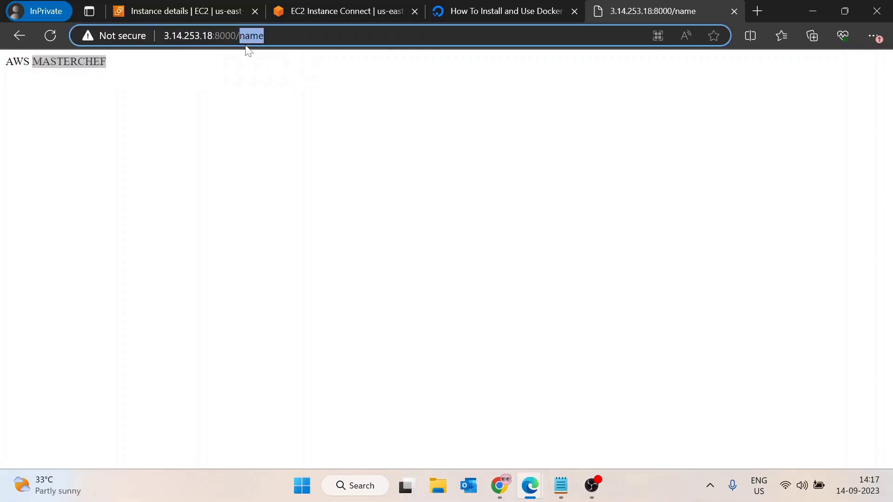
text(version)
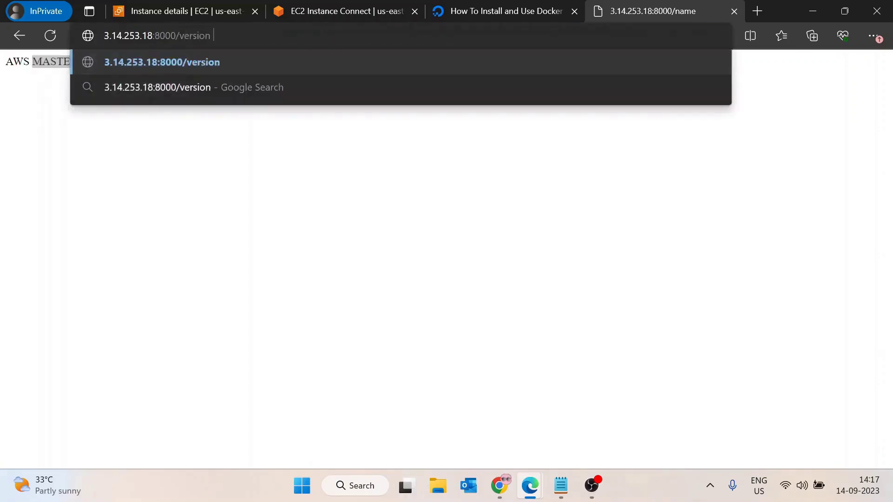
key(Return)
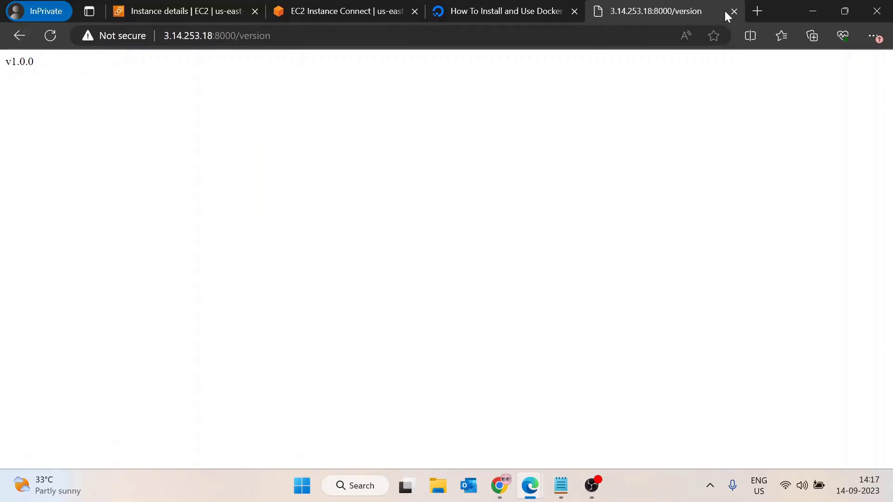
click(734, 11)
Step: Stop the running Flask server in the EC2 terminal session and clear the screen
click(336, 5)
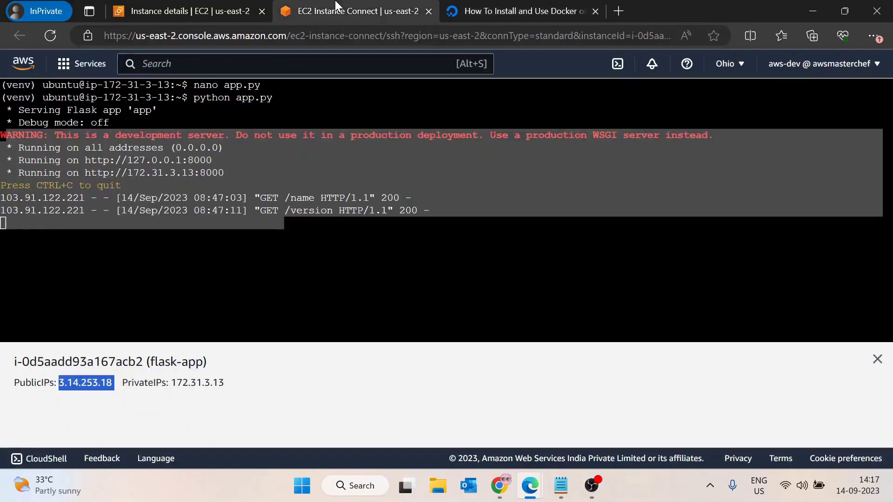
key(ctrl+c)
text(clear)
key(Return)
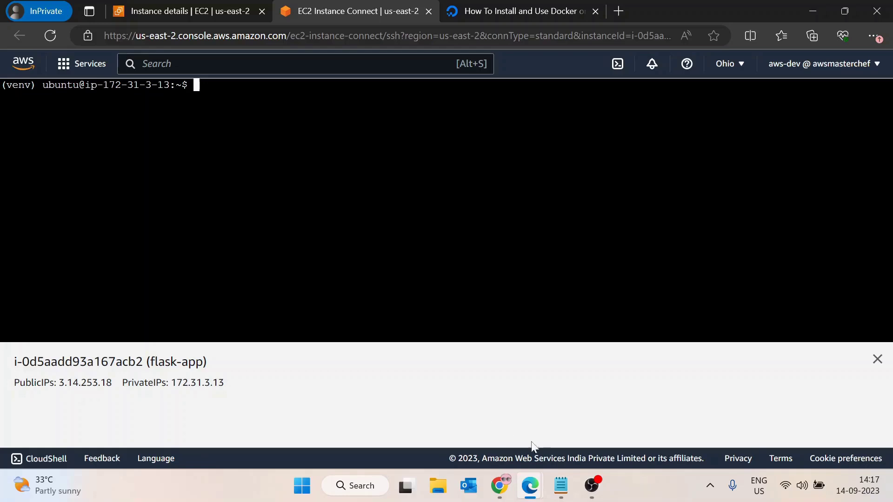
Step: Copy the pip freeze > requirements.txt command from the Notepad notes and run it in the EC2 terminal
click(562, 495)
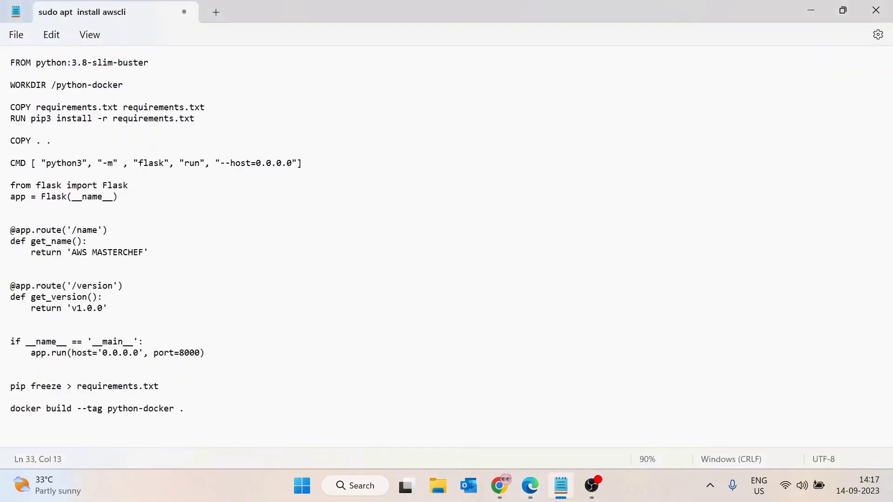
click(4, 392)
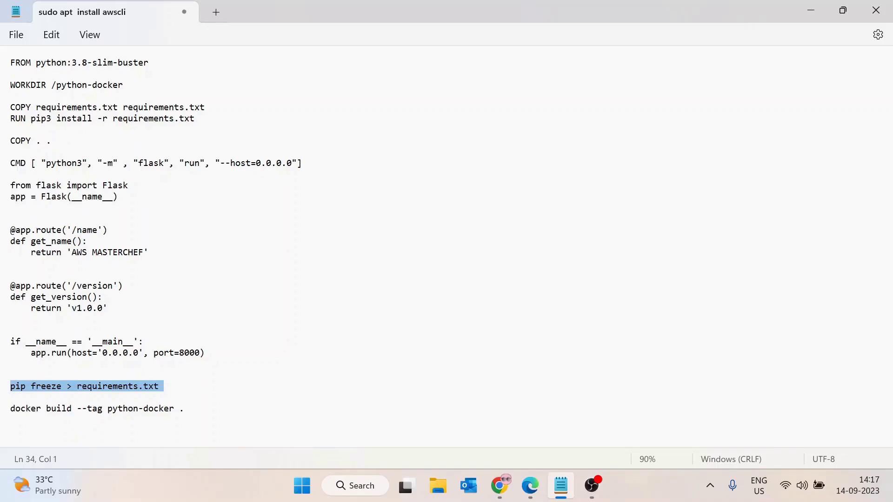
key(alt+Tab)
right_click(225, 99)
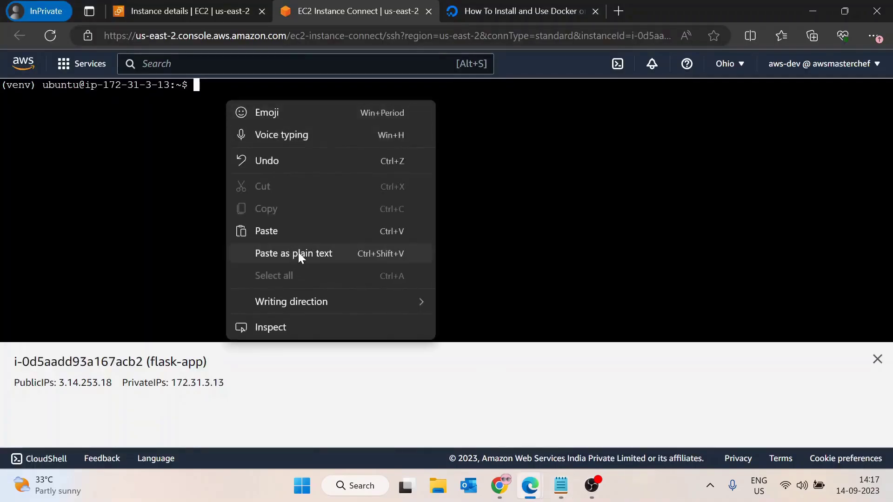
click(298, 254)
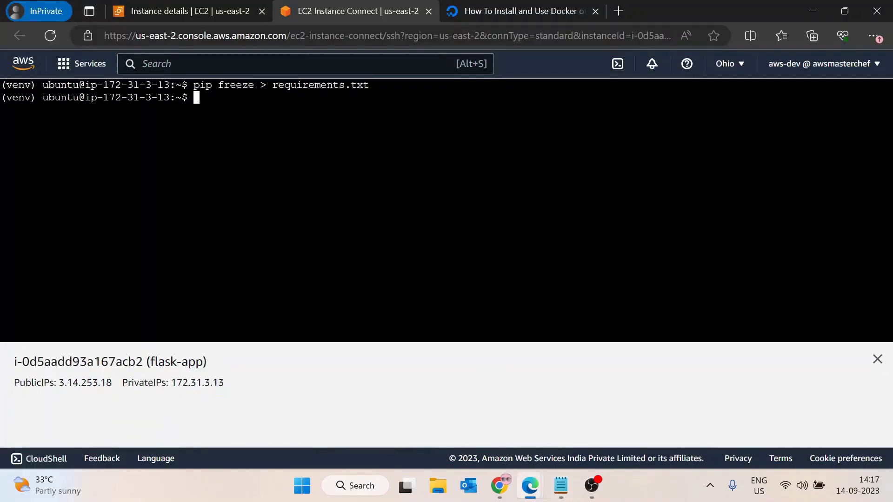
Step: List the home directory's files, open requirements.txt in nano to review the packages, and exit the editor
text(ls)
key(Return)
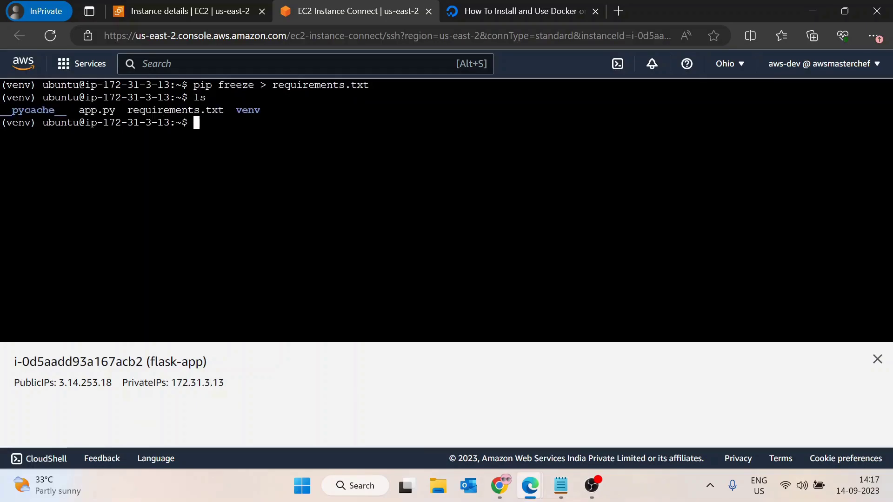
text(nano r)
key(Tab)
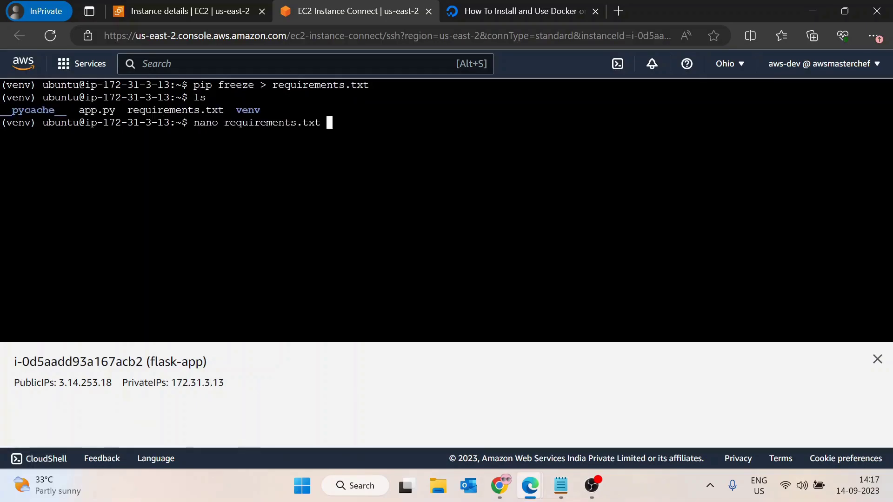
key(Return)
drag(7, 97, 72, 110)
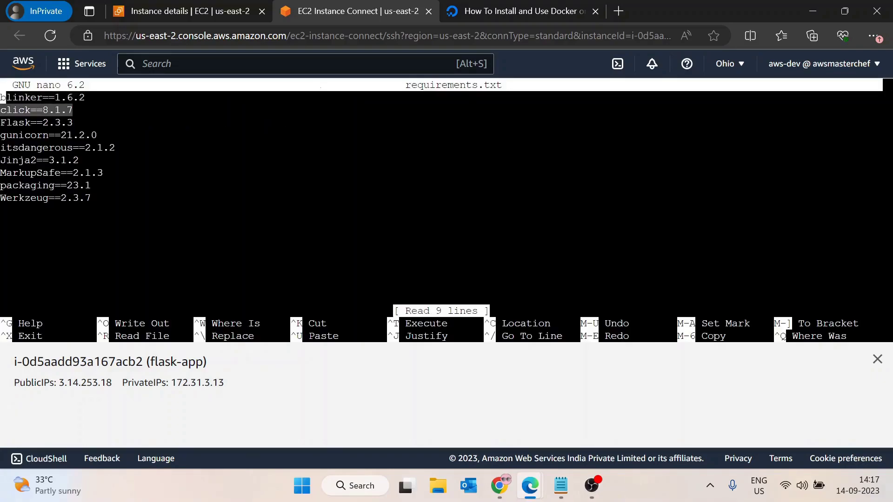
drag(0, 135, 98, 135)
drag(103, 211, 72, 122)
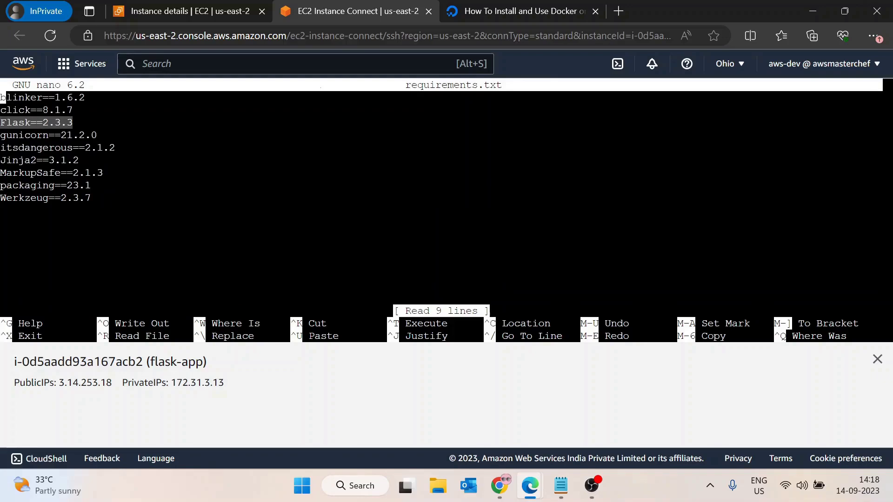
key(ctrl+x)
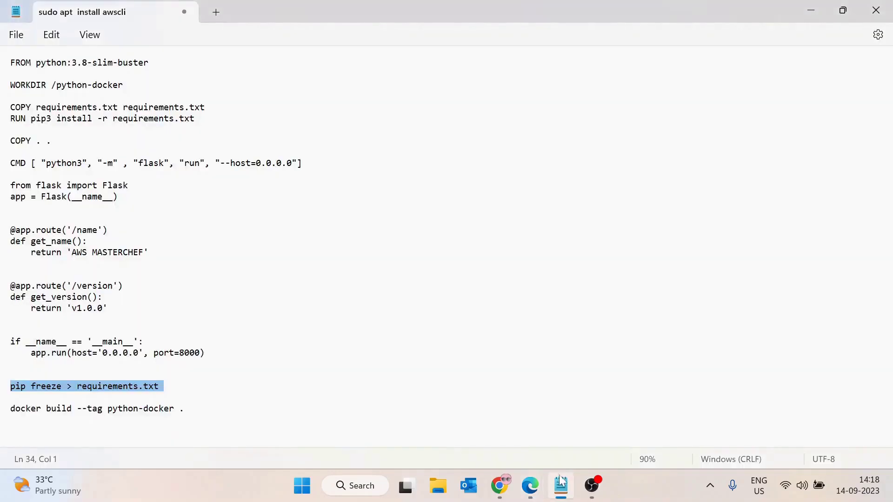
Step: Switch to the Notepad notes and examine the Dockerfile's FROM, WORKDIR and COPY requirements.txt instructions
click(561, 486)
scroll(1, 196, up, 1)
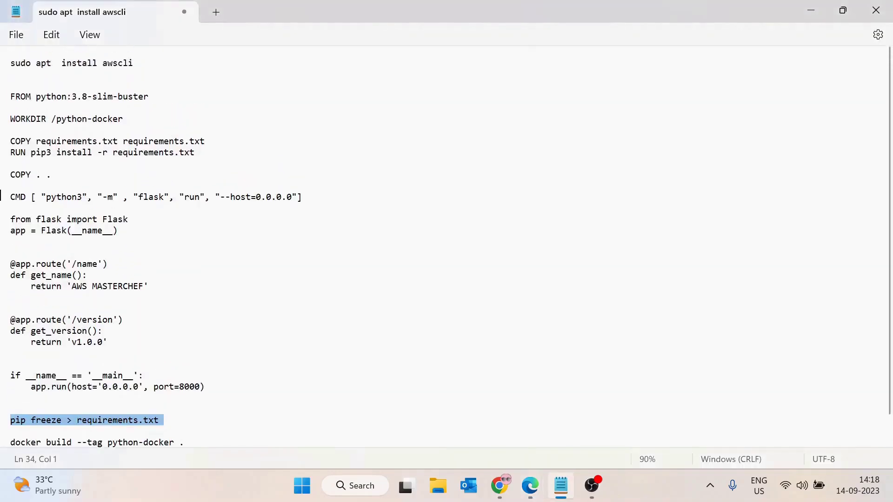
drag(10, 96, 14, 251)
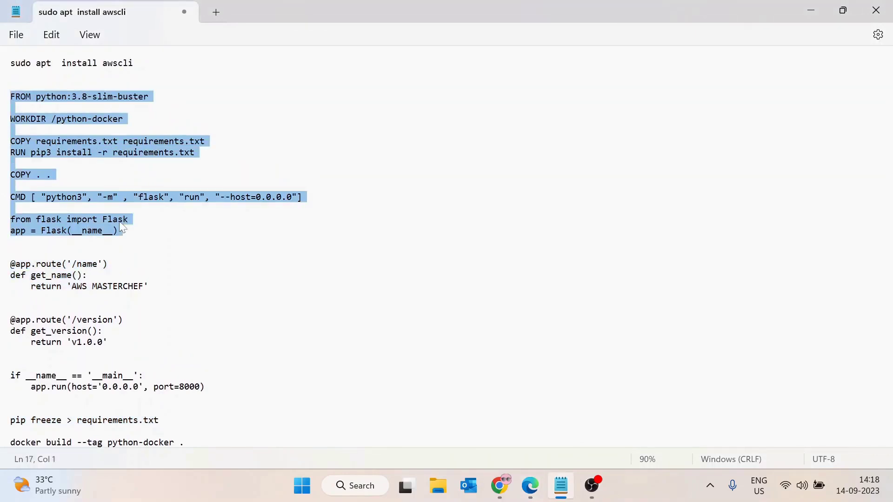
click(52, 224)
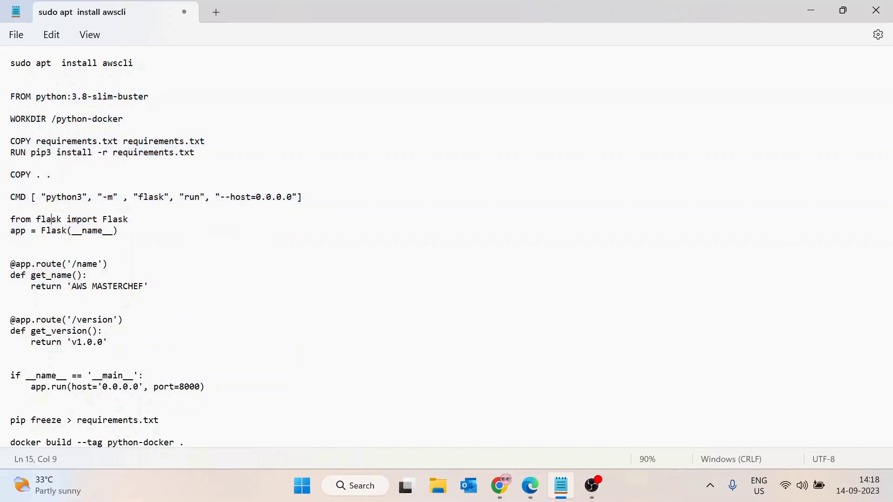
drag(10, 85, 302, 197)
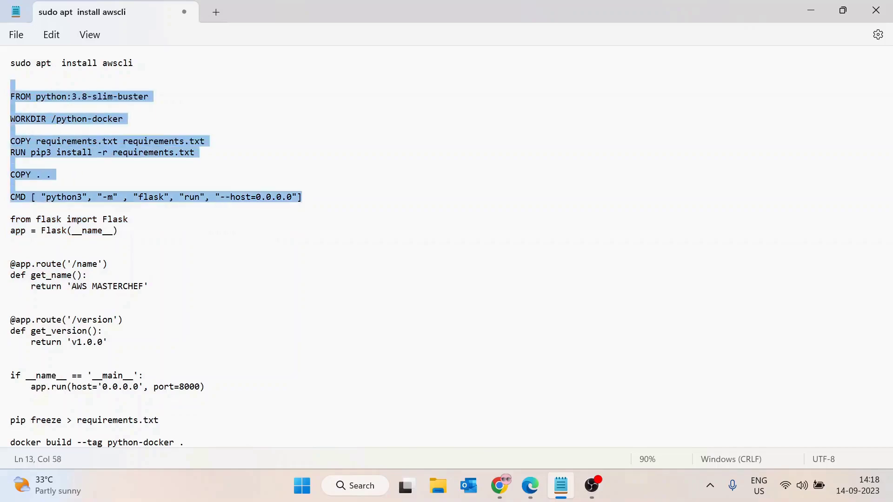
double_click(46, 98)
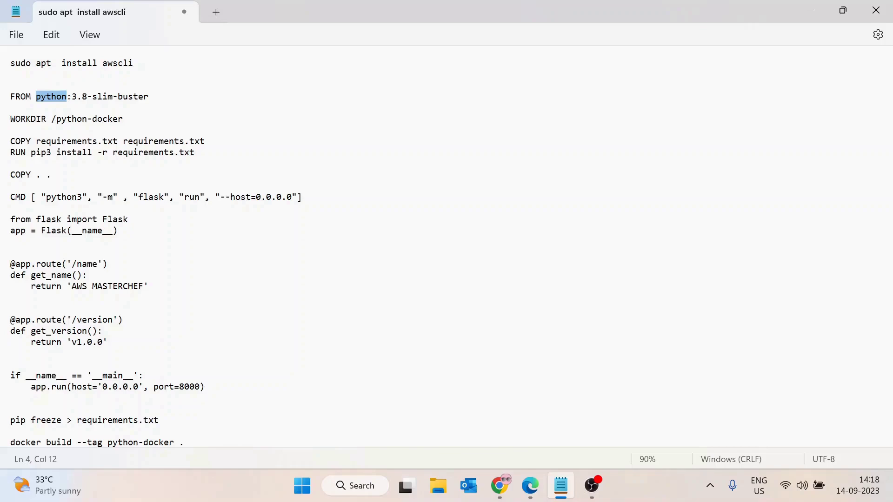
drag(10, 97, 149, 97)
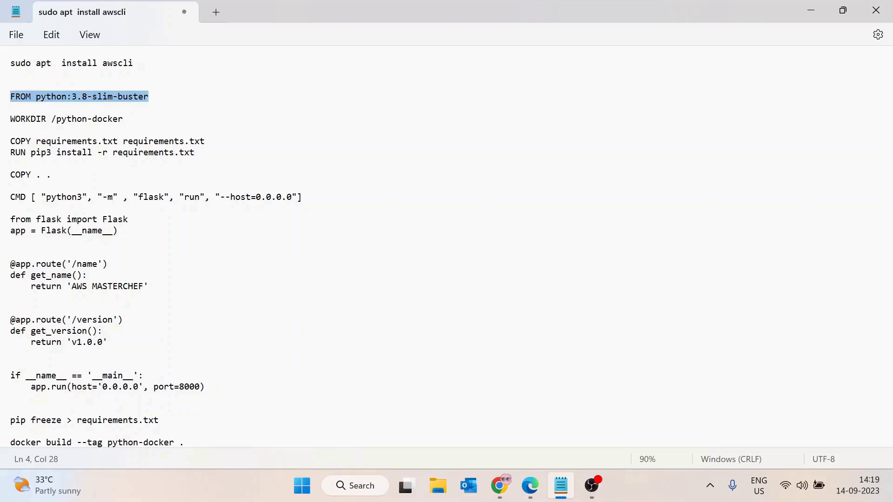
drag(4, 122, 142, 124)
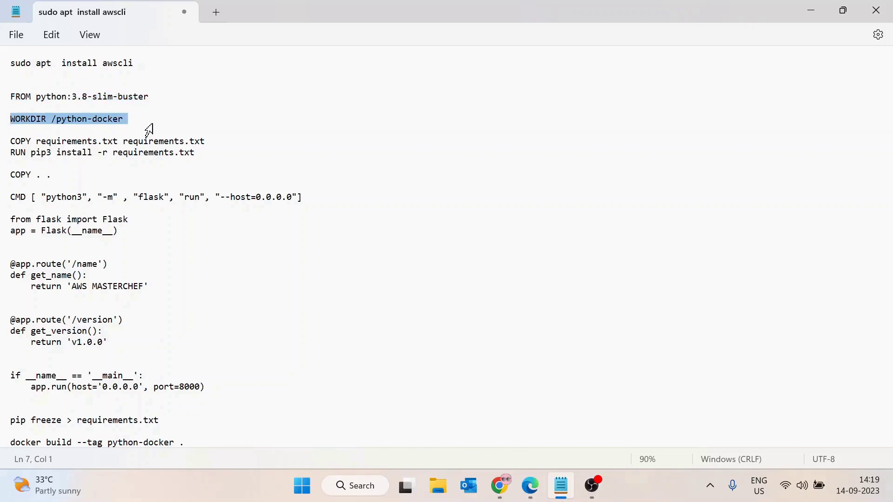
key(Down)
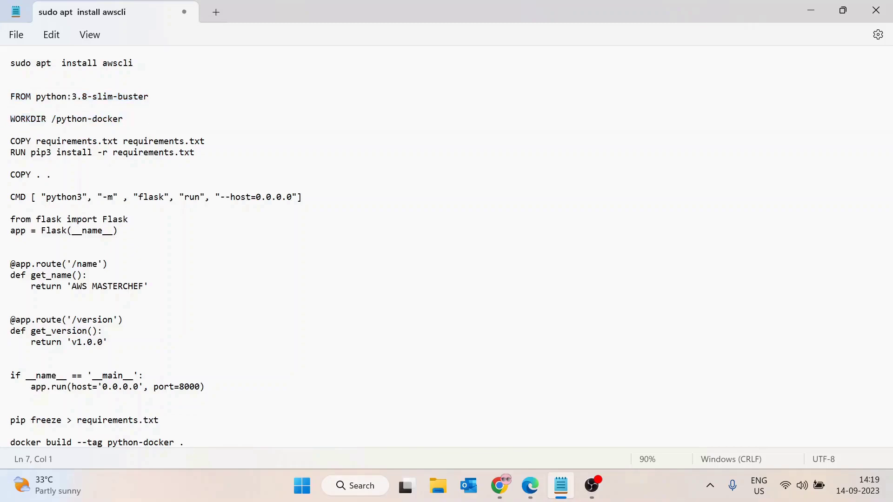
click(56, 119)
key(shift+End)
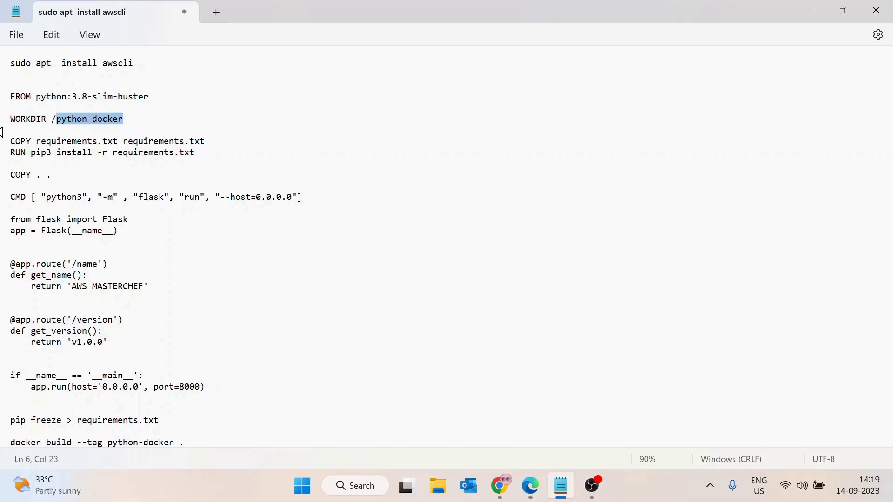
drag(5, 142, 239, 148)
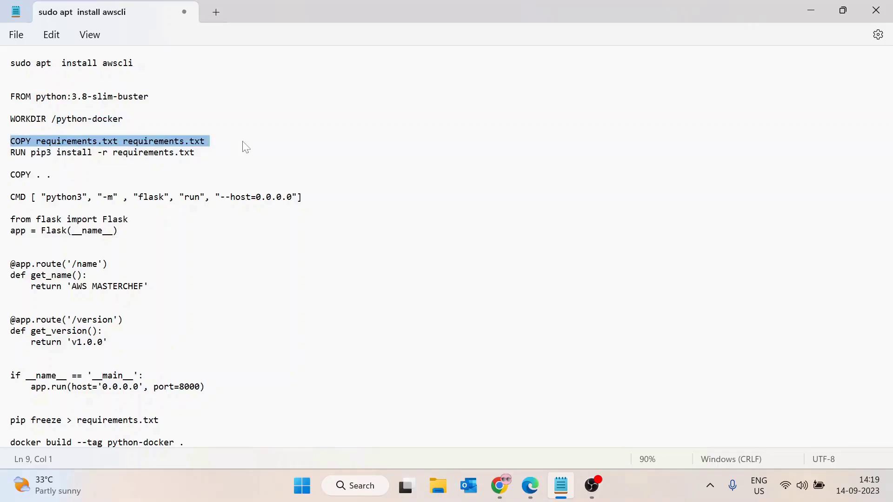
Step: List the files in the EC2 terminal to check for requirements.txt, and return to the Notepad notes
key(alt+Tab)
text(ls)
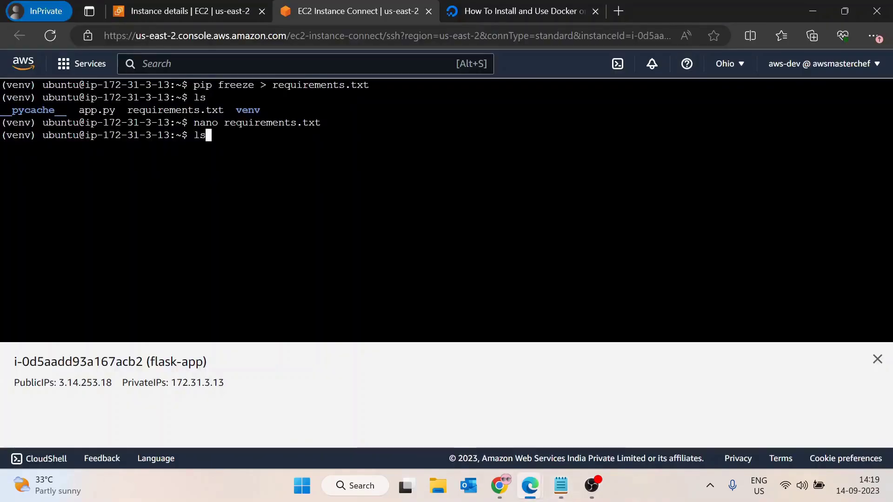
key(Return)
drag(127, 147, 222, 148)
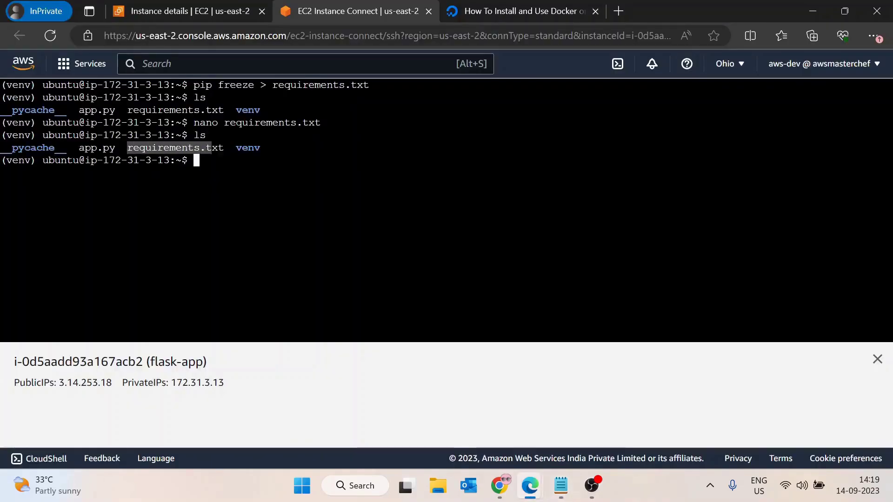
click(222, 147)
key(alt+Tab)
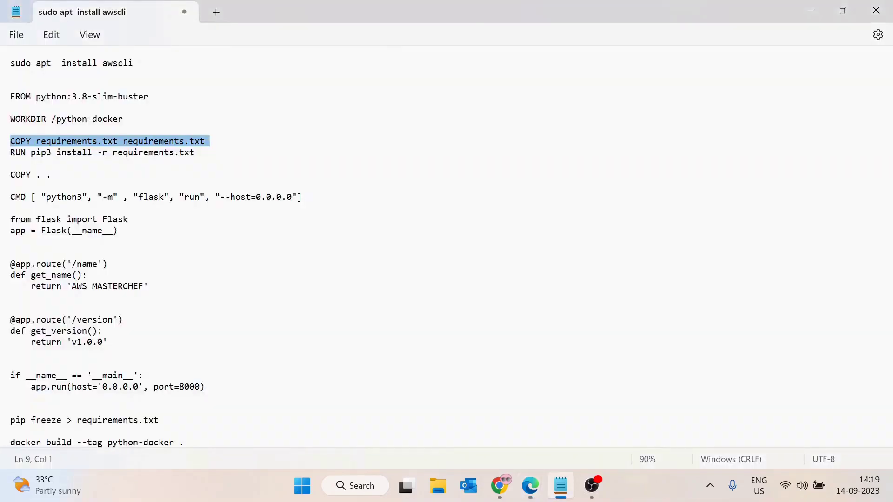
Step: Examine the RUN pip3 install -r requirements.txt and COPY . . instructions in the notes
triple_click(4, 153)
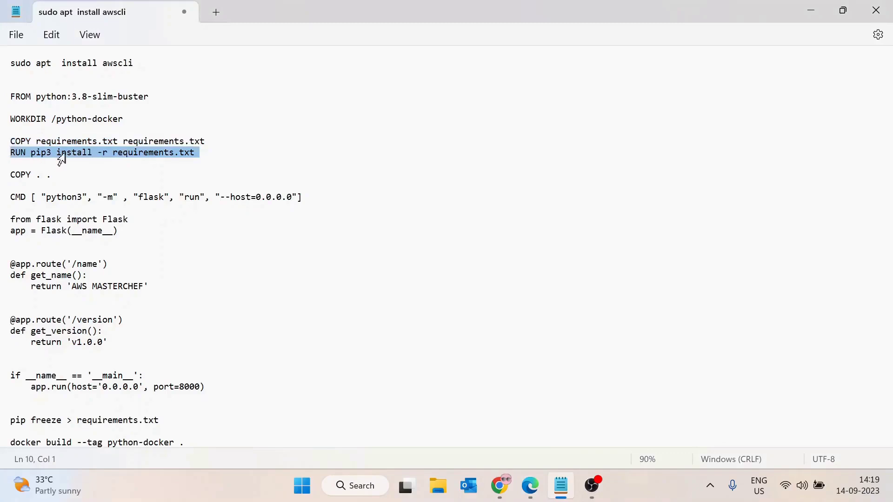
click(52, 175)
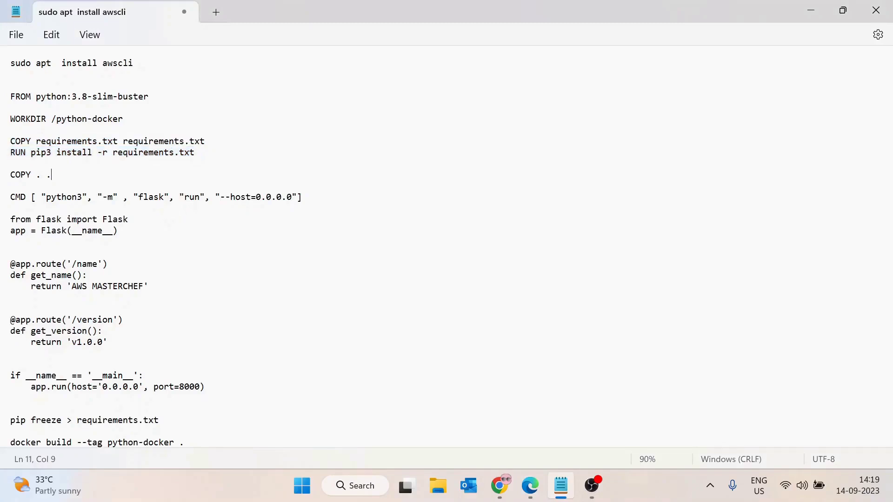
drag(112, 153, 194, 152)
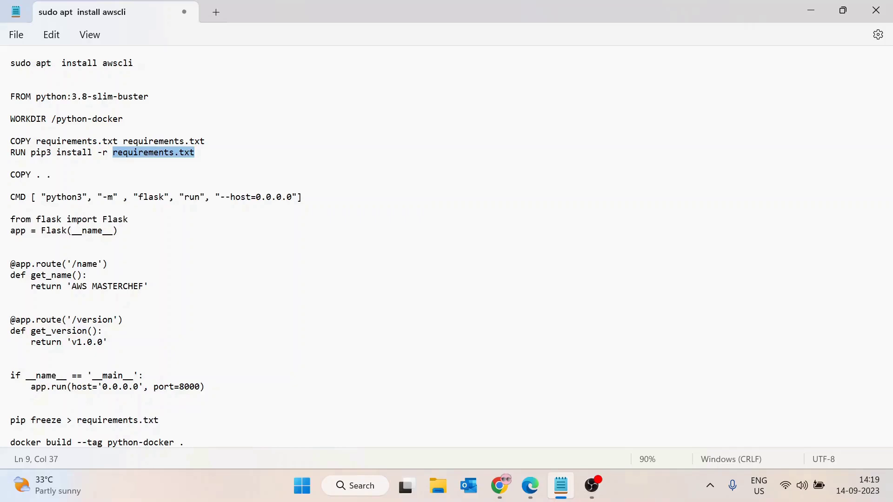
Step: Examine the project files listed in the EC2 terminal that the COPY . . instruction covers, and return to Notepad
key(alt+Tab)
drag(1, 147, 271, 147)
double_click(176, 147)
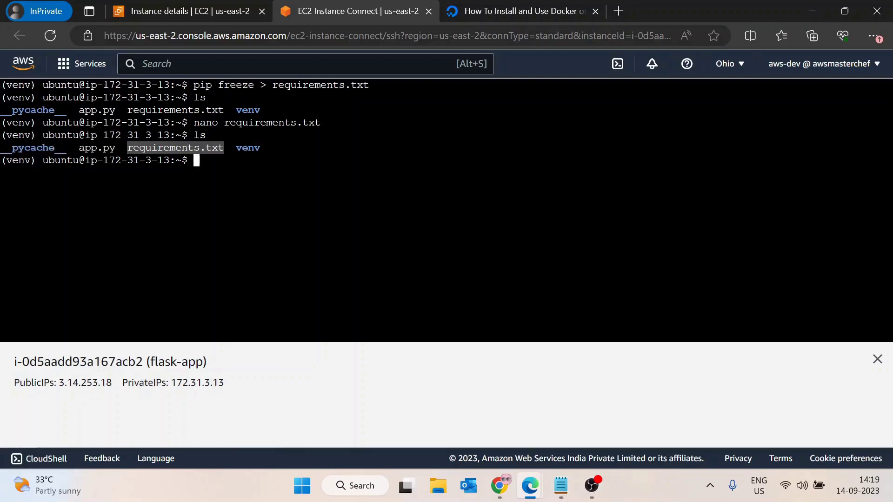
drag(79, 148, 218, 148)
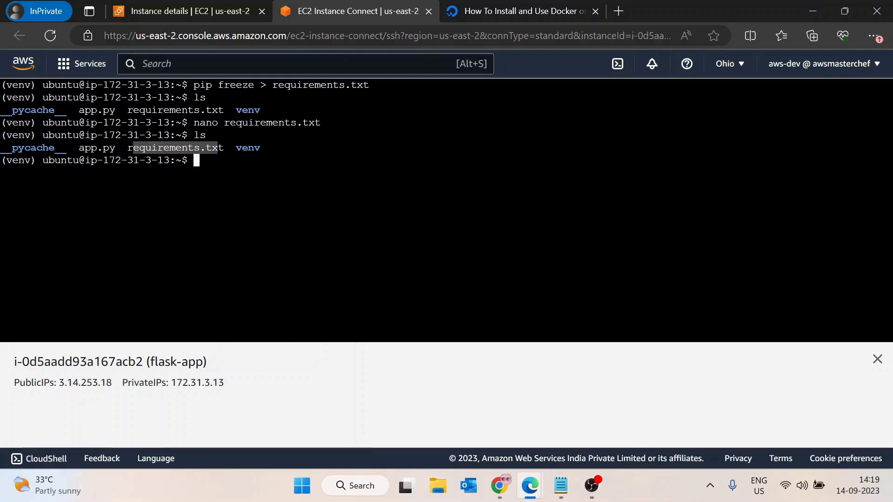
click(216, 150)
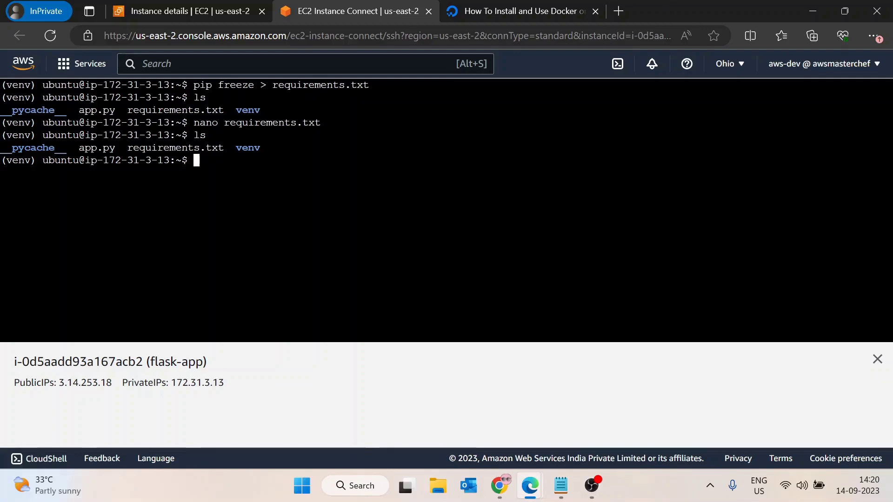
key(alt+Tab)
key(alt+Tab)
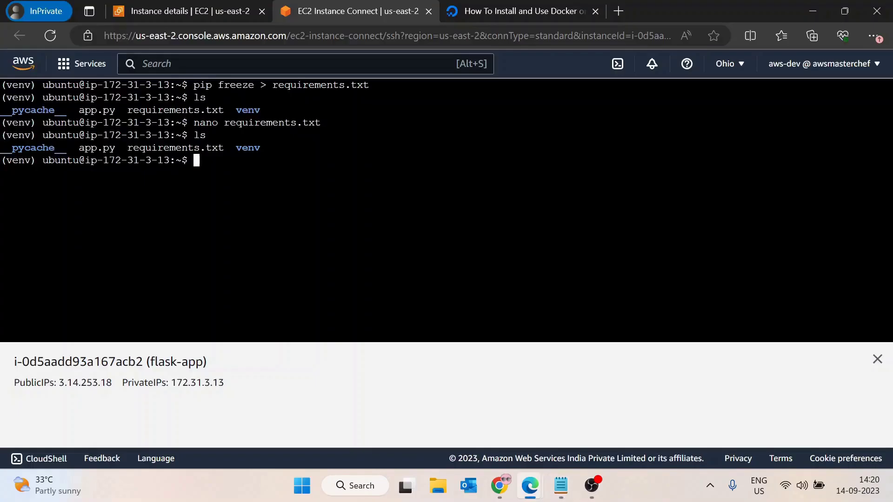
drag(75, 147, 259, 147)
key(alt+Tab)
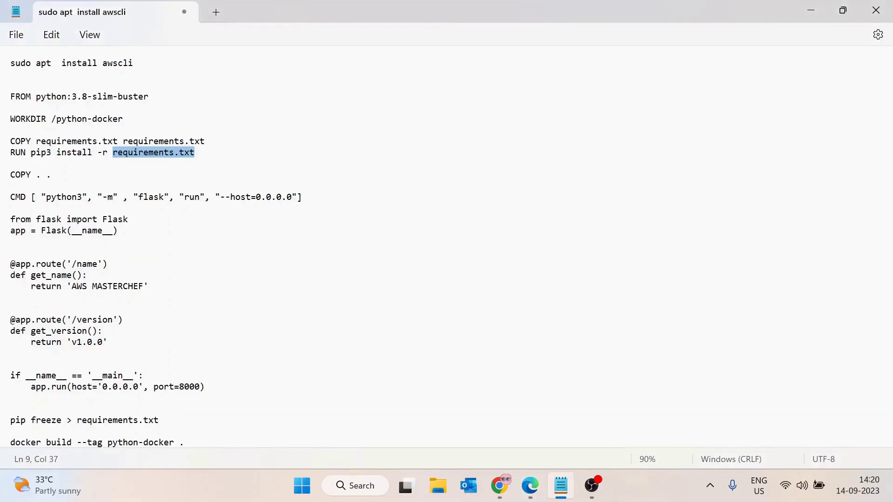
Step: Compare the notes' CMD instruction with the app.run line of app.py in nano, and exit the editor without changes
drag(10, 197, 303, 196)
key(alt+Tab)
text(nano app)
key(Tab)
key(Return)
drag(24, 298, 266, 298)
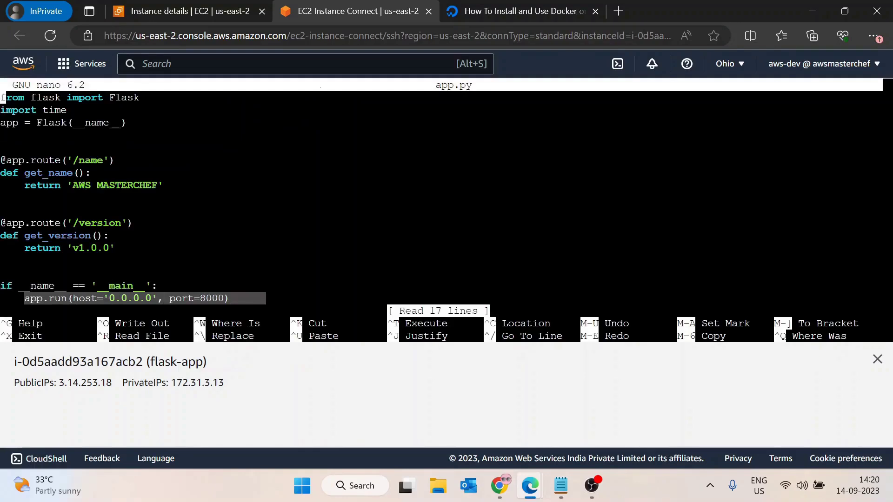
key(ctrl+x)
key(alt+Tab)
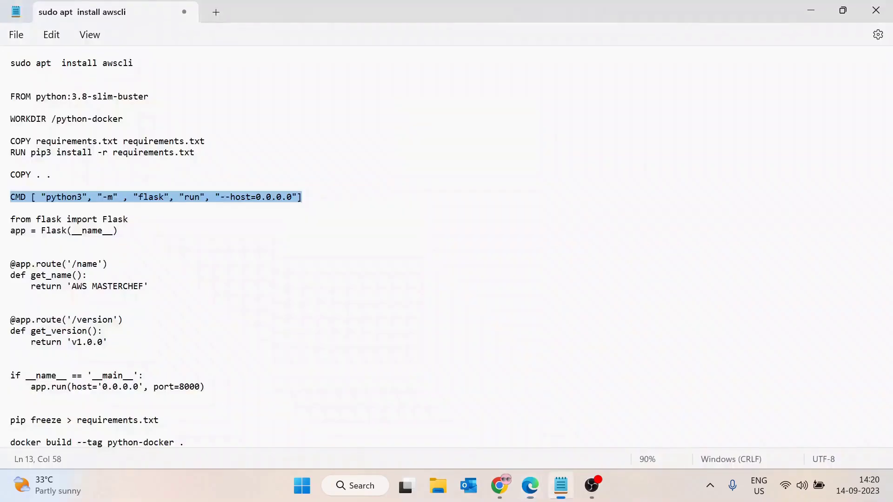
Step: Examine the python3, flask, run and --host=0.0.0.0 arguments of the CMD instruction in the notes
key(Down)
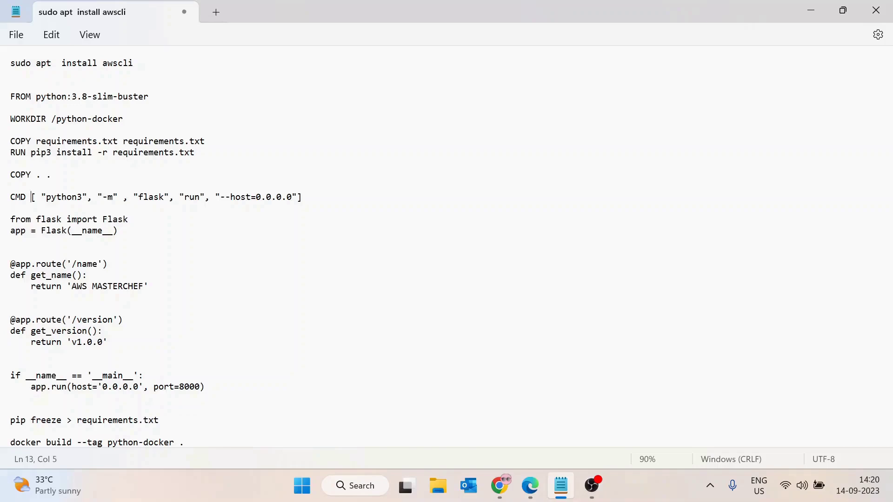
key(shift+End)
click(108, 264)
double_click(65, 198)
double_click(151, 198)
click(191, 198)
drag(241, 197, 292, 198)
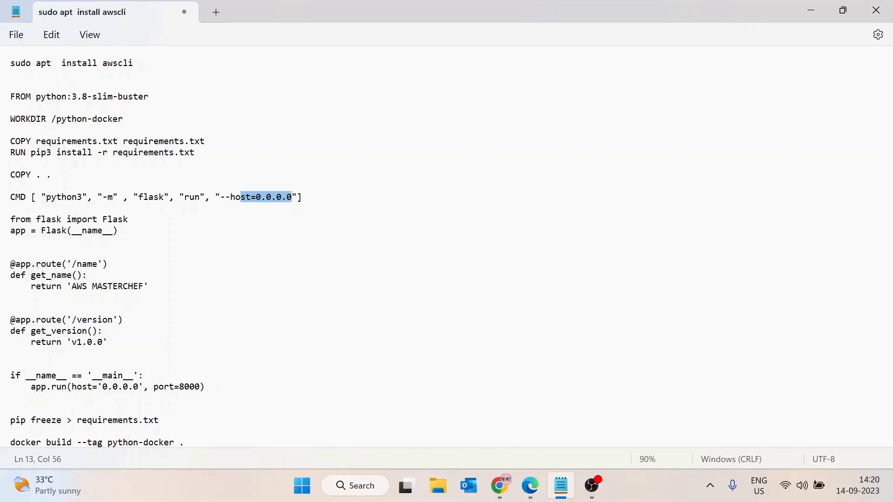
Step: Copy the FROM through CMD instructions from the notes into a new file named Dockerfile in nano and save it
drag(3, 95, 352, 201)
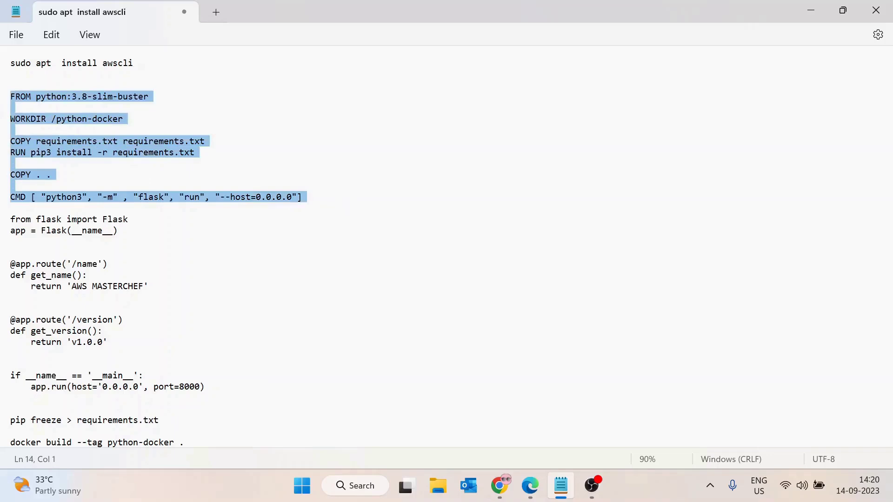
key(alt+Tab)
text(nano Dockerfile)
key(Return)
right_click(41, 114)
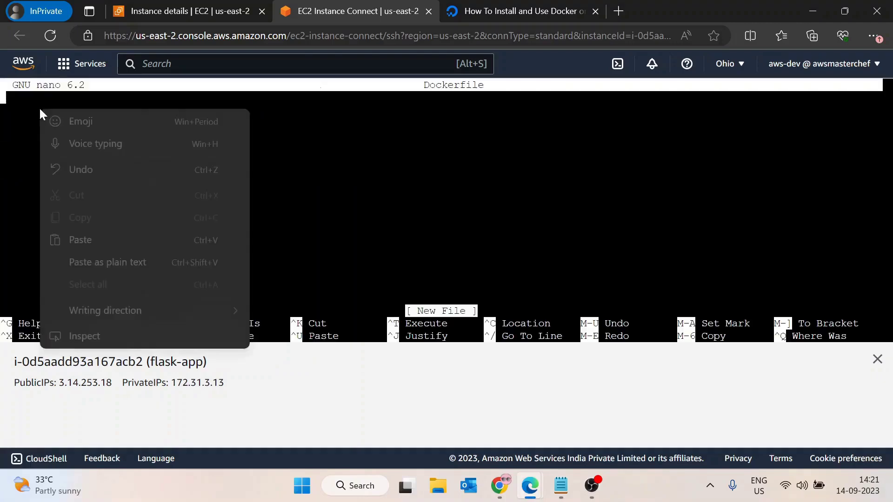
click(137, 240)
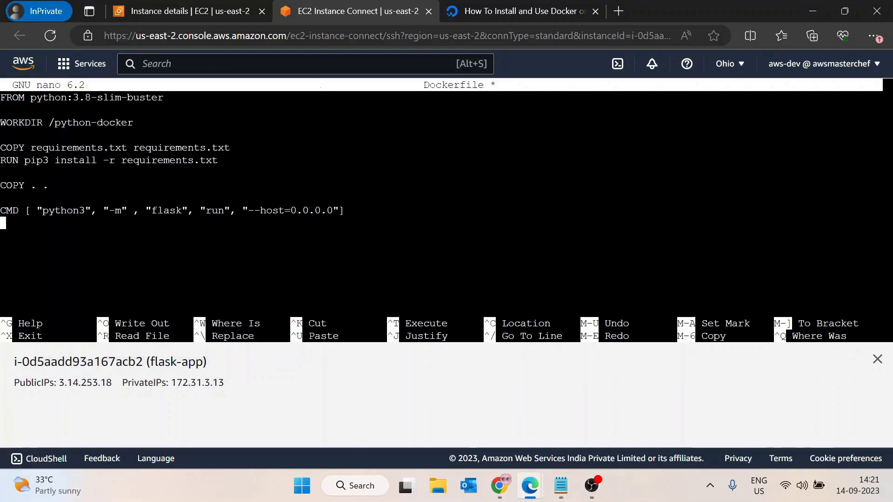
key(ctrl+x)
key(y)
key(Return)
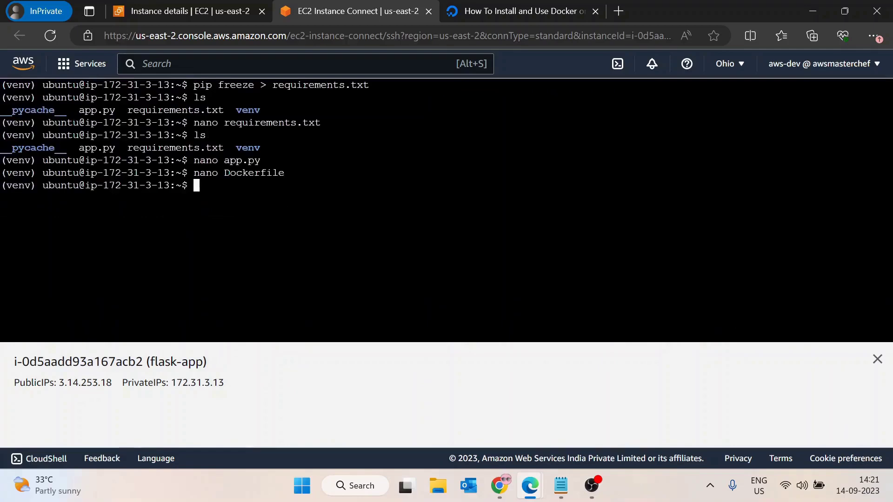
Step: List the directory again and check for Dockerfile, app.py and requirements.txt
text(ls)
key(Return)
drag(1, 198, 55, 198)
drag(152, 198, 290, 198)
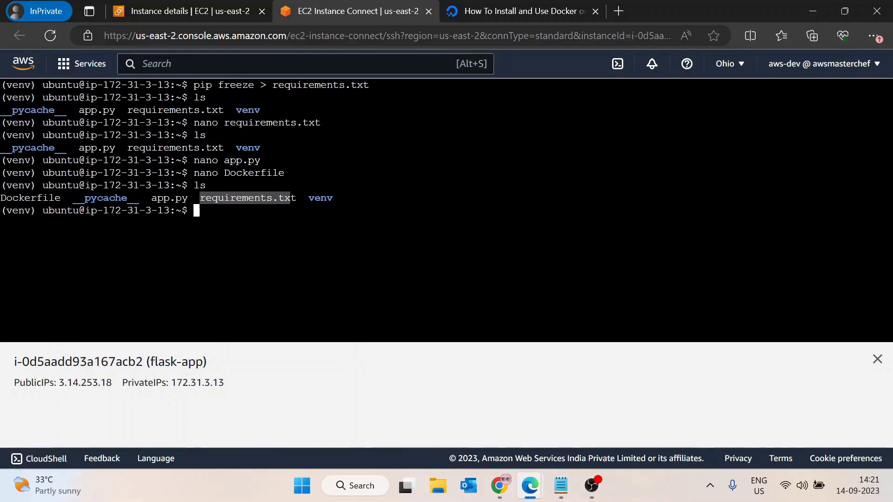
Step: Examine the parts of the docker build command in the notes: docker, build, --tag, python-docker and the trailing dot
click(561, 486)
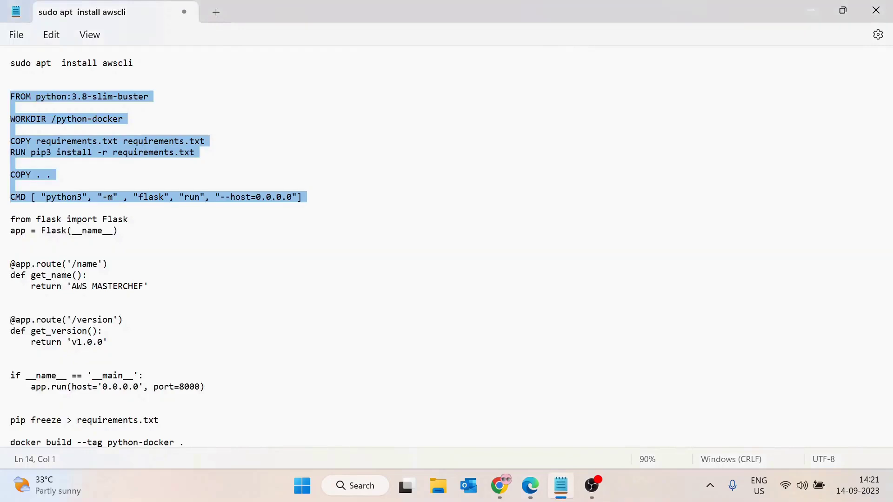
scroll(446, 246, down, 1)
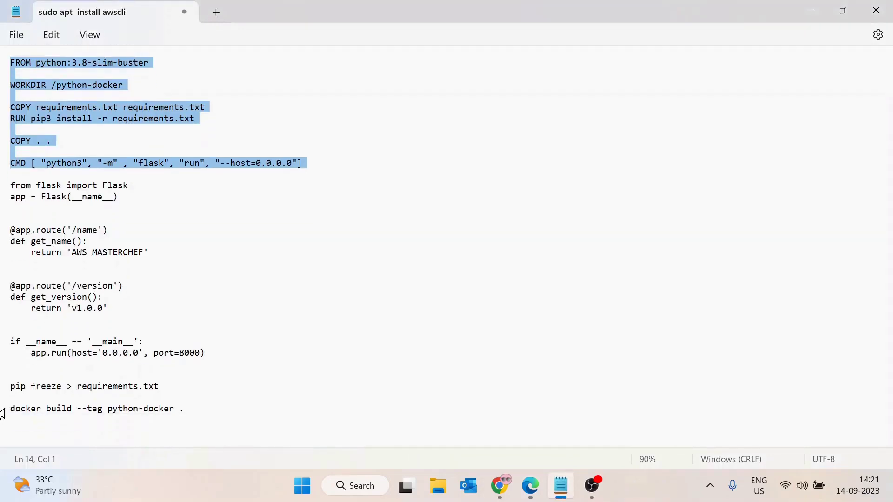
drag(8, 413, 199, 416)
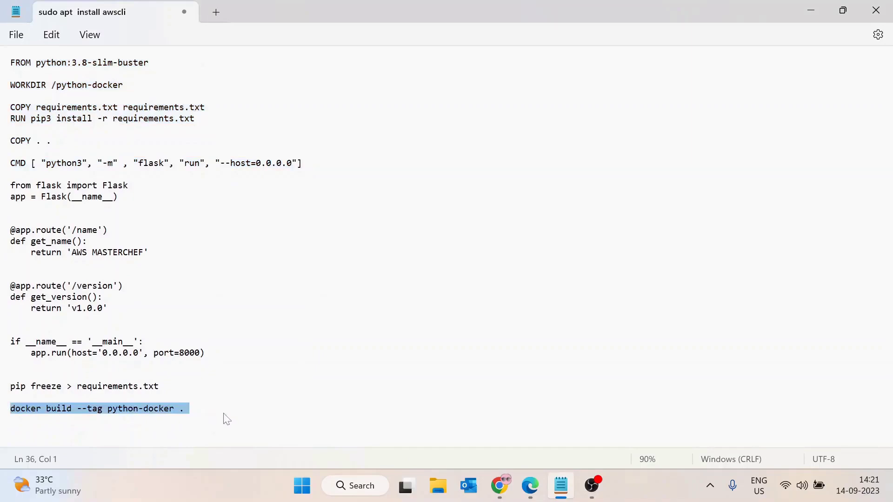
key(Left)
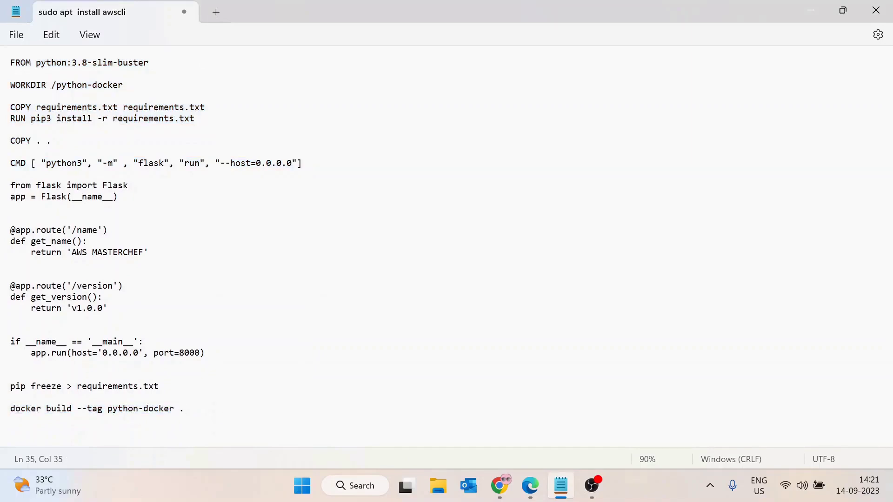
double_click(28, 413)
double_click(59, 411)
double_click(93, 412)
drag(108, 409, 169, 409)
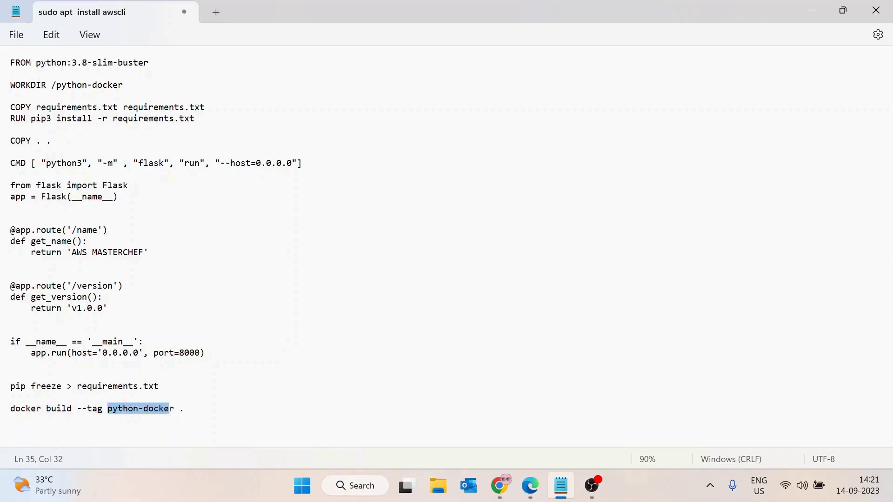
double_click(181, 413)
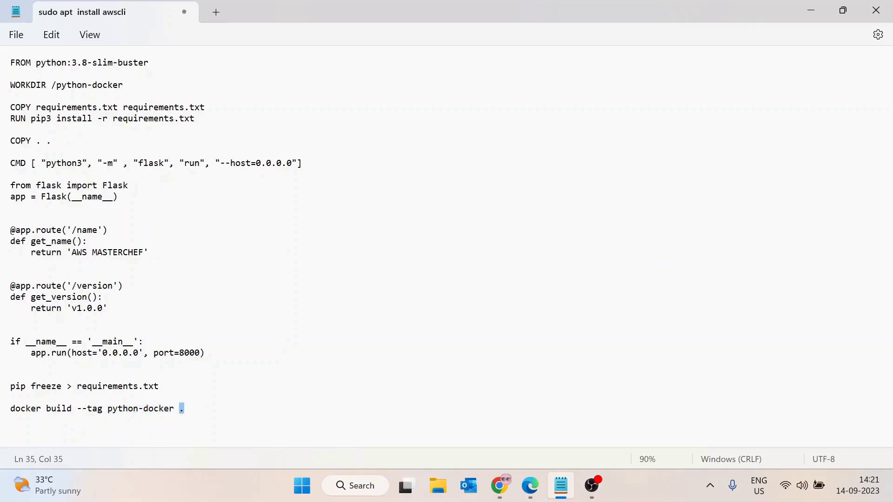
Step: Copy docker build --tag python-docker . from the notes and try to run it in the EC2 terminal
click(185, 420)
drag(184, 410, 10, 409)
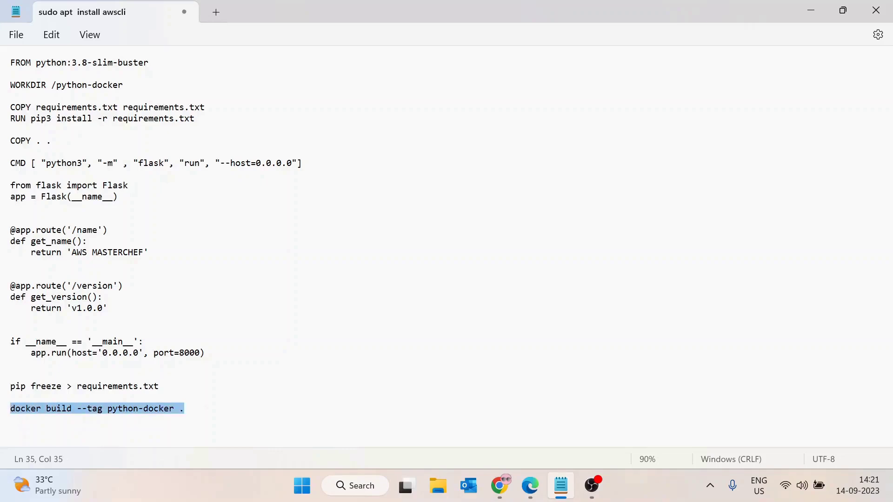
key(ctrl+c)
key(alt+Tab)
right_click(233, 246)
click(319, 151)
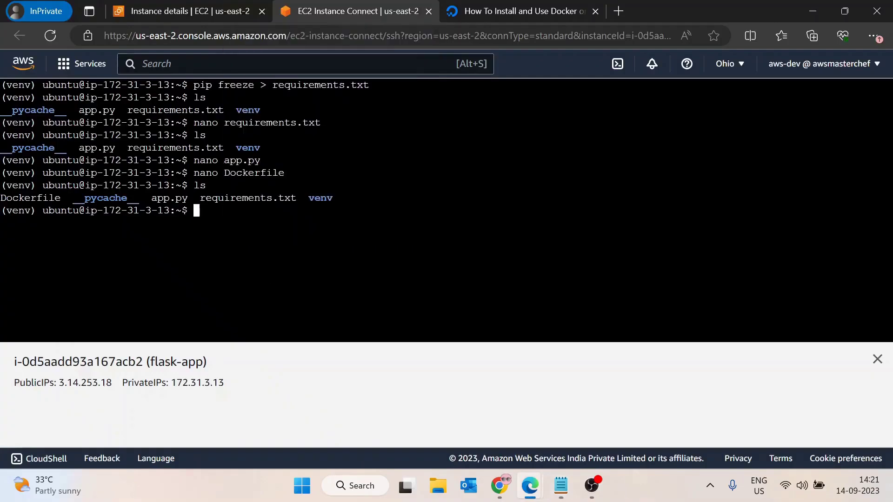
key(Return)
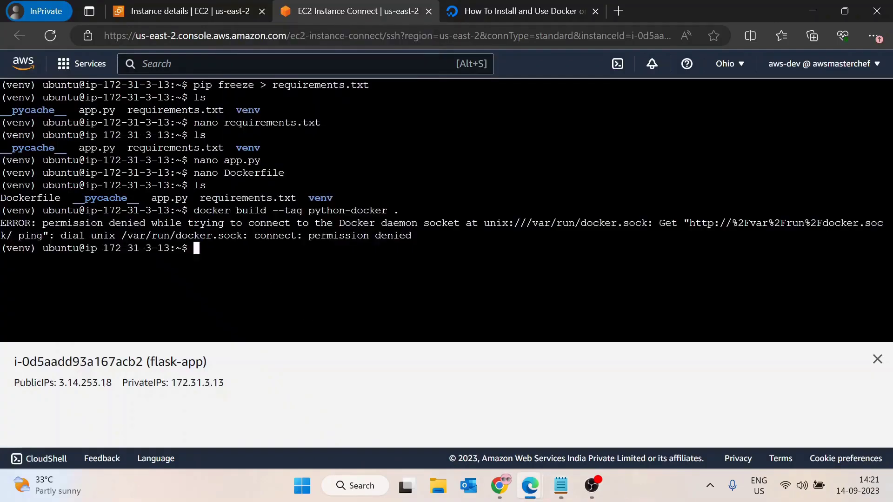
Step: Switch to the root user with sudo su and run the copied docker build --tag python-docker . command
text(sudo su)
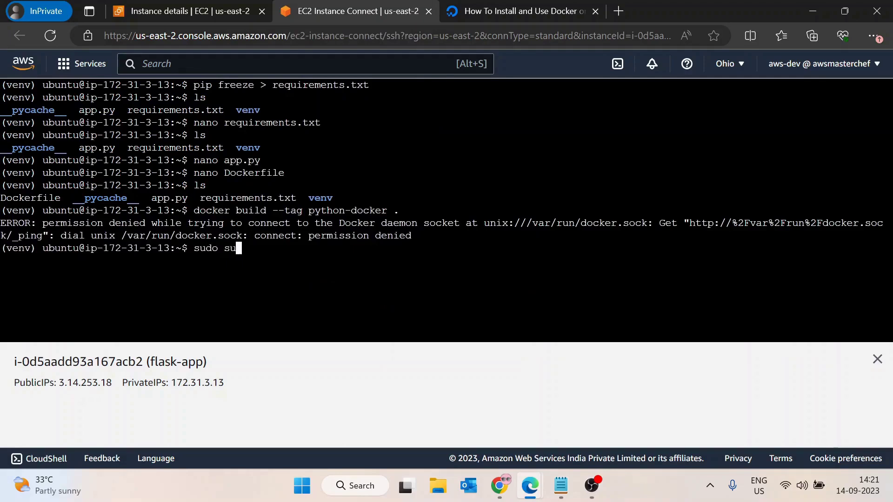
key(Return)
right_click(249, 269)
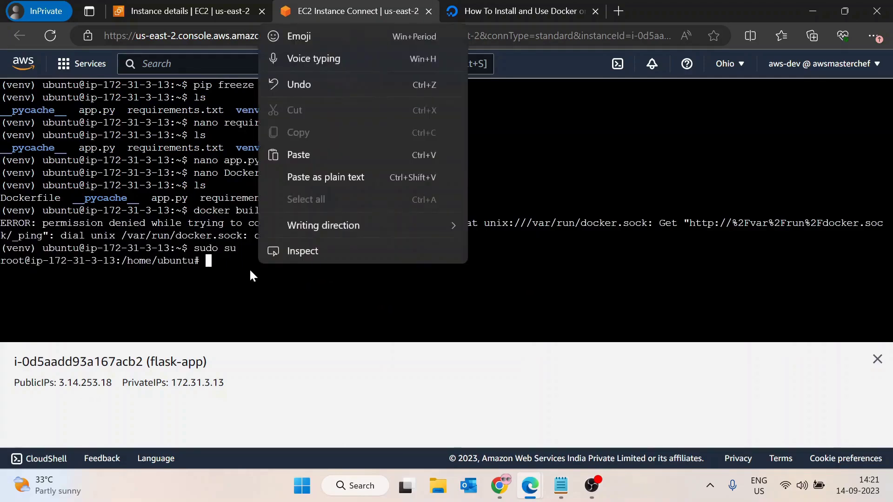
click(323, 174)
key(Return)
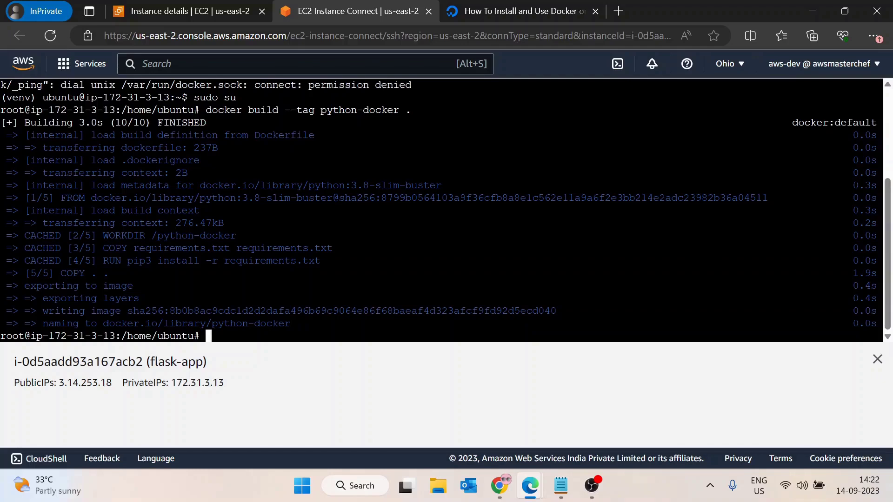
Step: List the directory's files and the local Docker images in the root shell
text(ls)
key(Return)
text(dc)
key(BackSpace)
text(ocker iage)
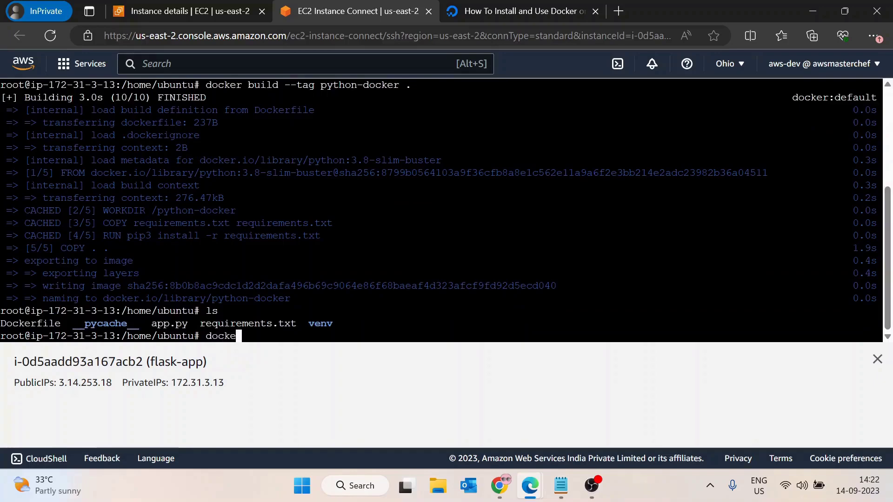
key(BackSpace)
key(BackSpace)
key(BackSpace)
text(mages)
key(Return)
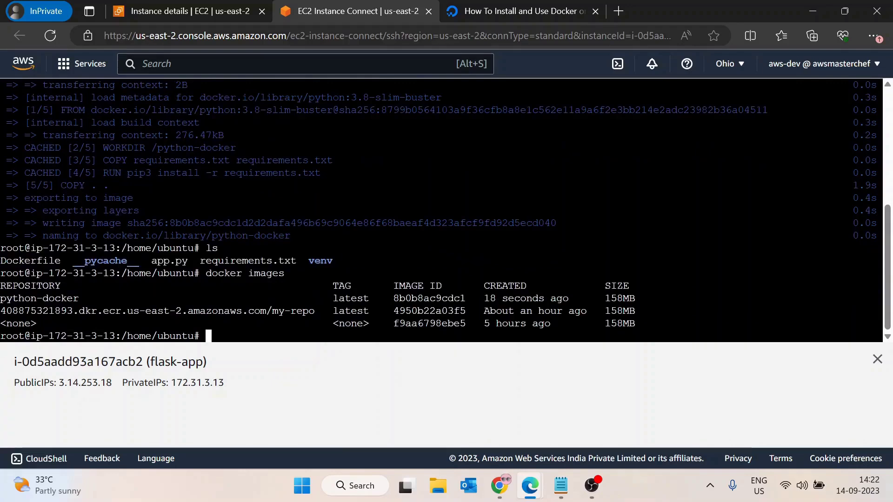
Step: Examine the python-docker image's tag, image ID, creation time and size in the image list
drag(2, 299, 351, 299)
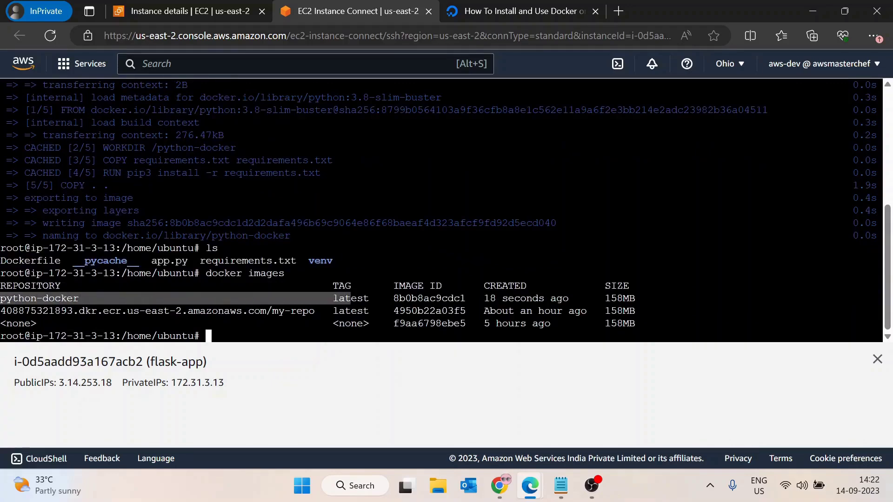
double_click(352, 298)
double_click(429, 298)
drag(483, 299, 629, 298)
click(629, 298)
double_click(648, 299)
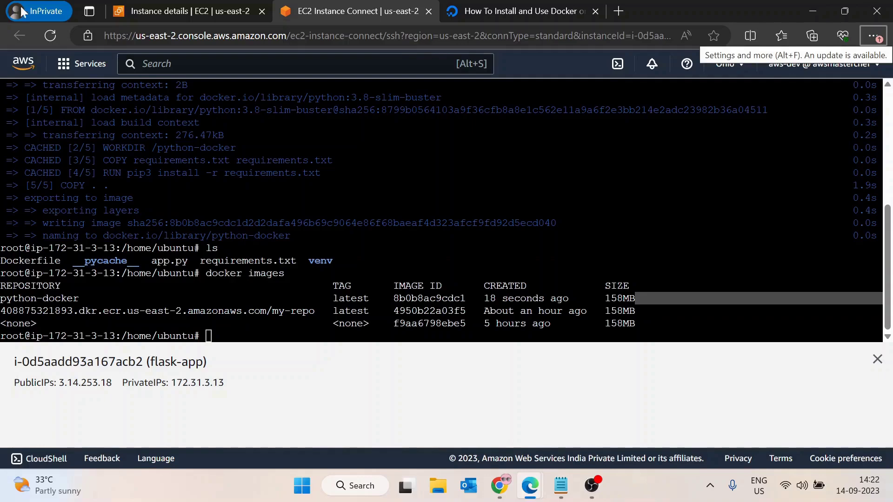
Step: Search for ecr, open Elastic Container Registry in a new tab and go to its private repositories list
text(ecr)
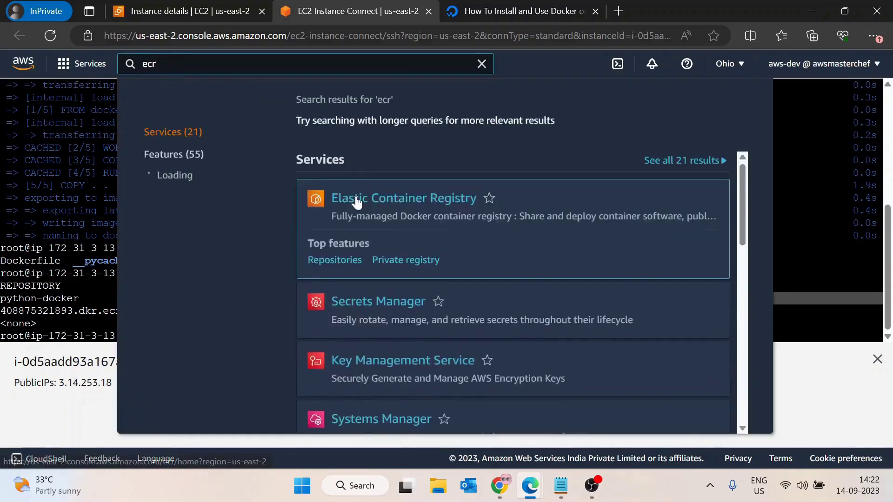
click(356, 201)
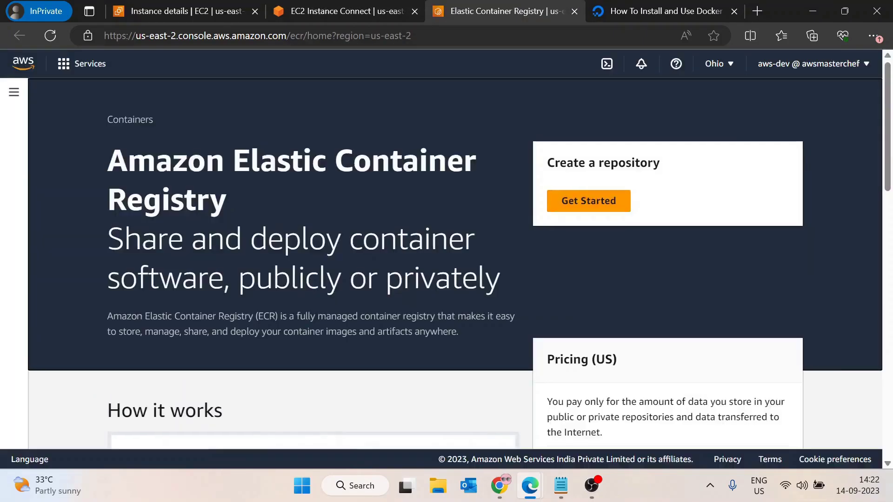
click(577, 203)
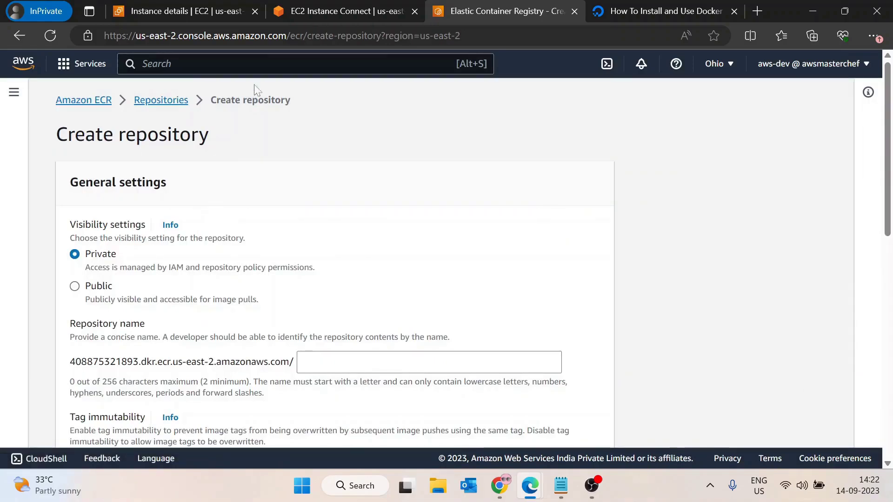
click(163, 100)
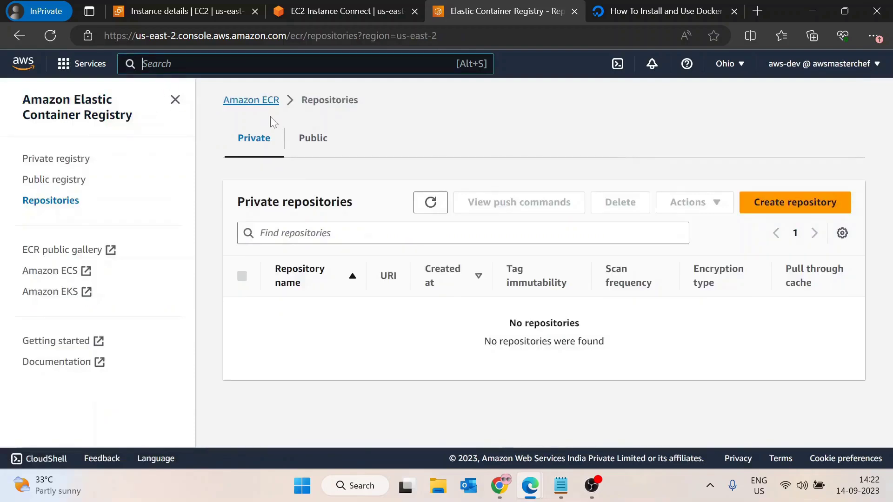
Step: Create a private repository named myrepo with the default settings and open its images page
click(794, 205)
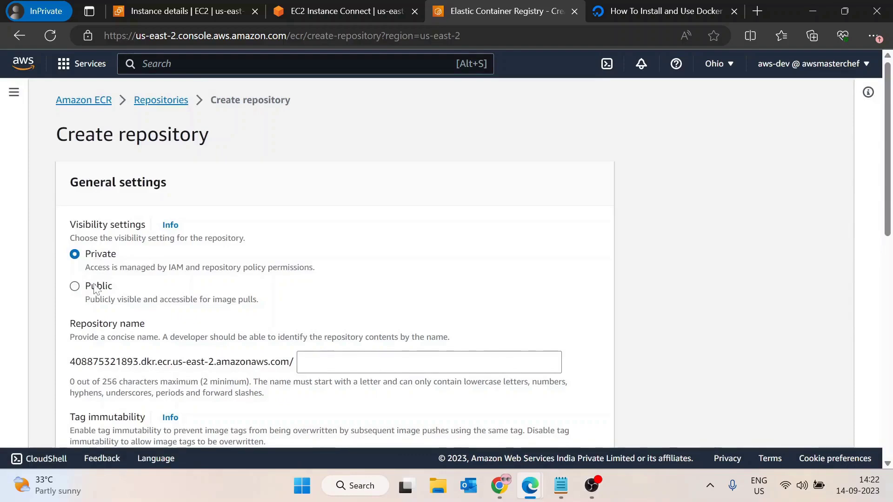
scroll(95, 288, down, 1)
click(316, 299)
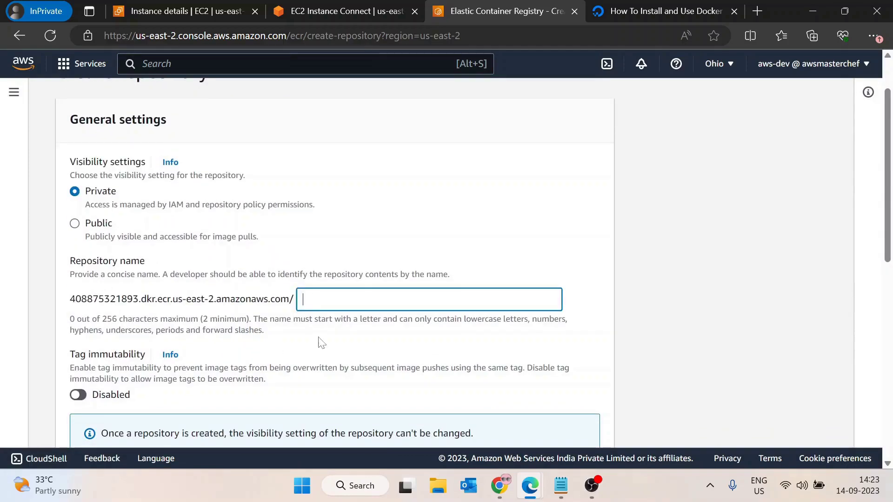
text(myrepo)
scroll(451, 249, down, 2)
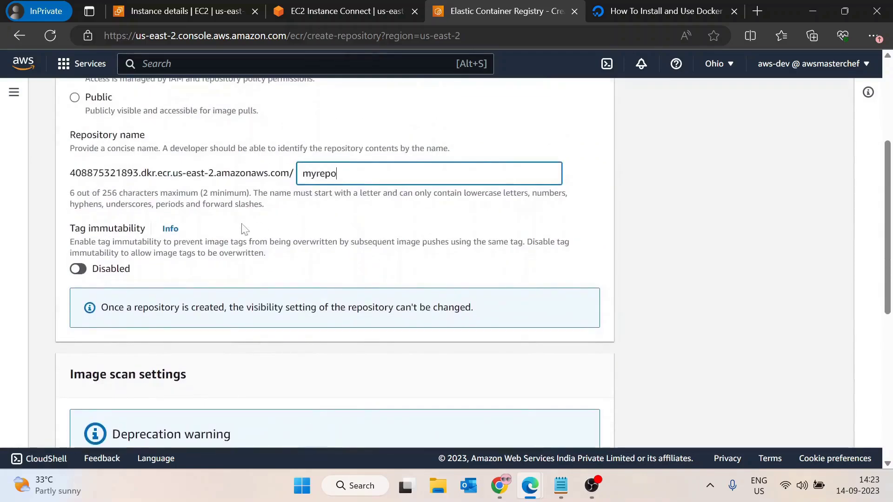
scroll(275, 288, down, 1)
scroll(272, 289, down, 5)
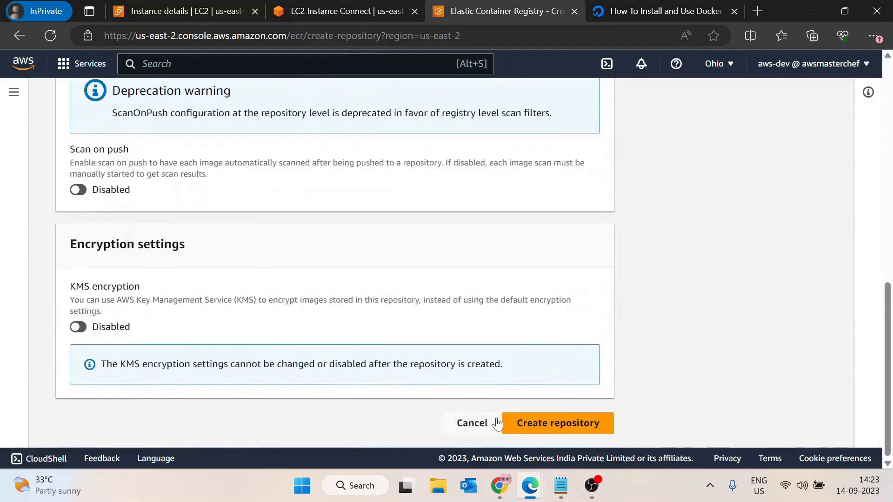
click(554, 423)
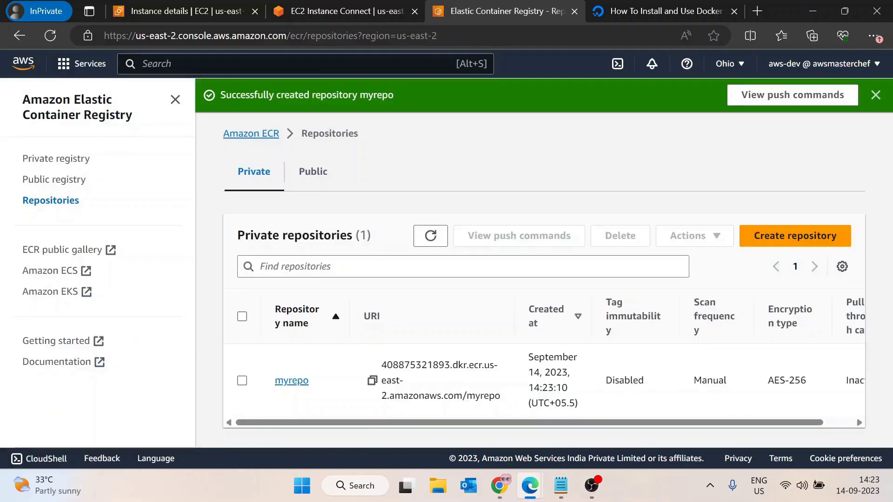
click(294, 384)
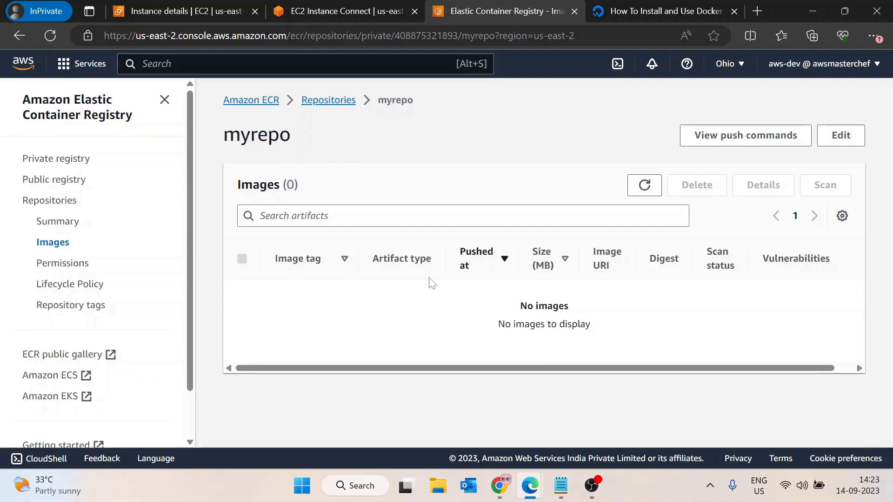
Step: Search for iam, open the IAM console in a new tab and go to its users list
text(iam)
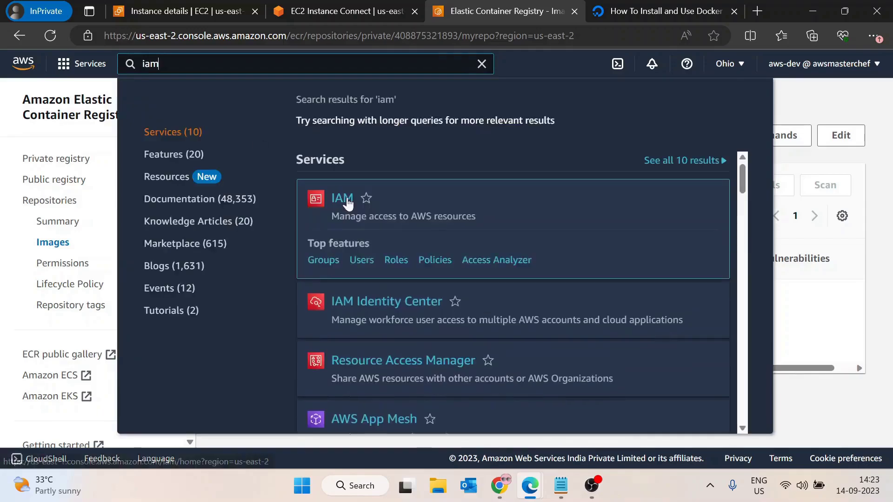
middle_click(348, 203)
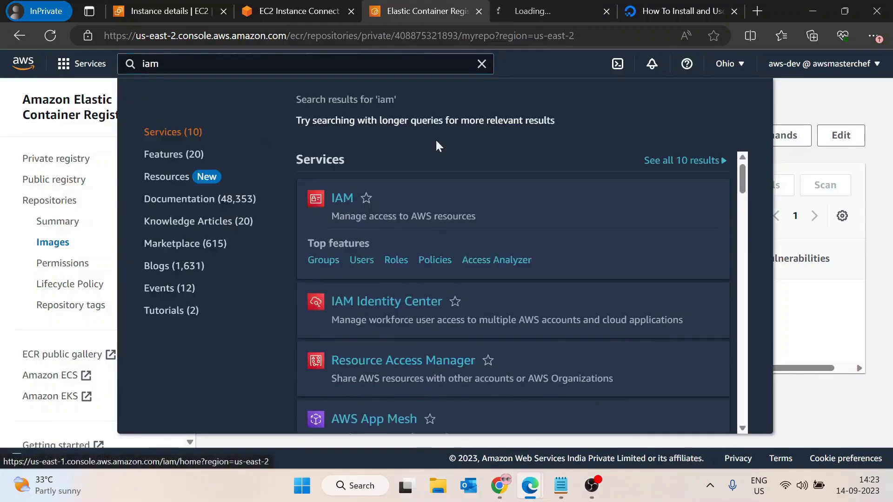
click(558, 10)
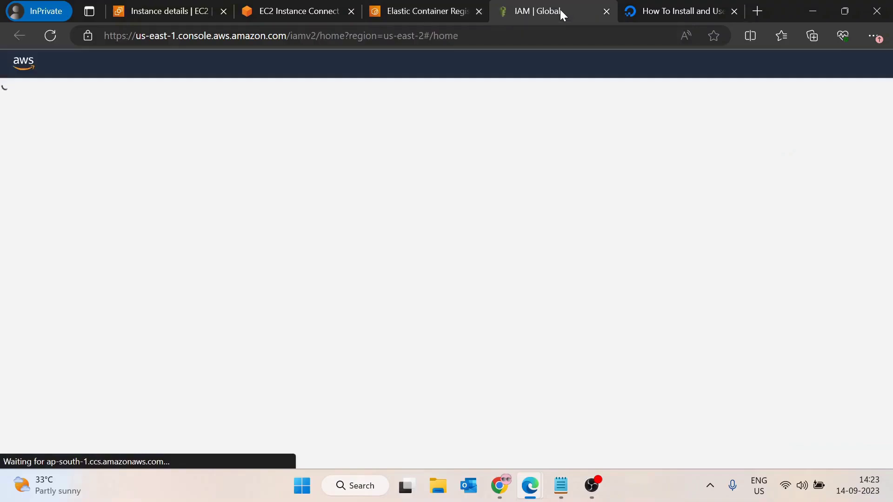
scroll(316, 334, down, 1)
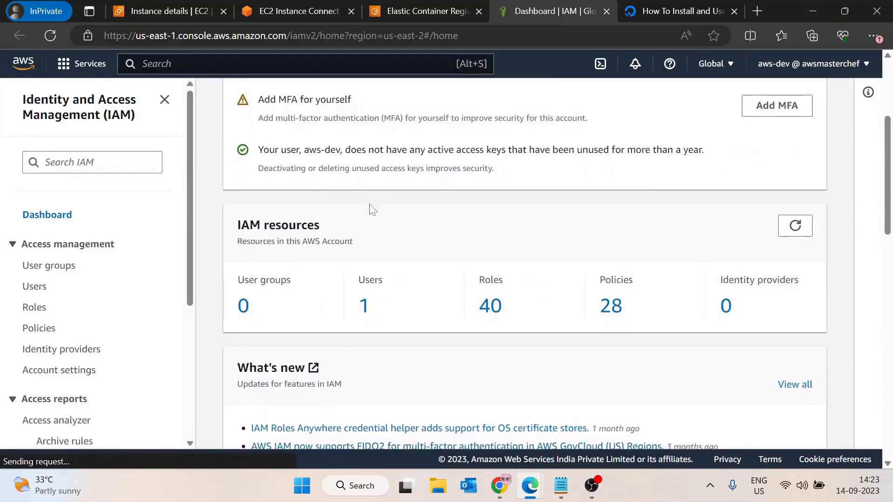
click(364, 308)
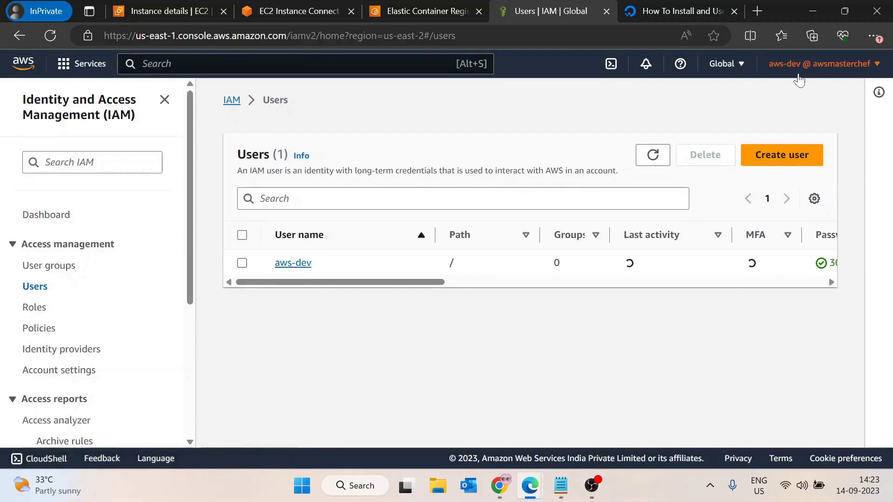
Step: Open the aws-dev user's security credentials and start creating an access key
click(293, 263)
scroll(552, 261, down, 3)
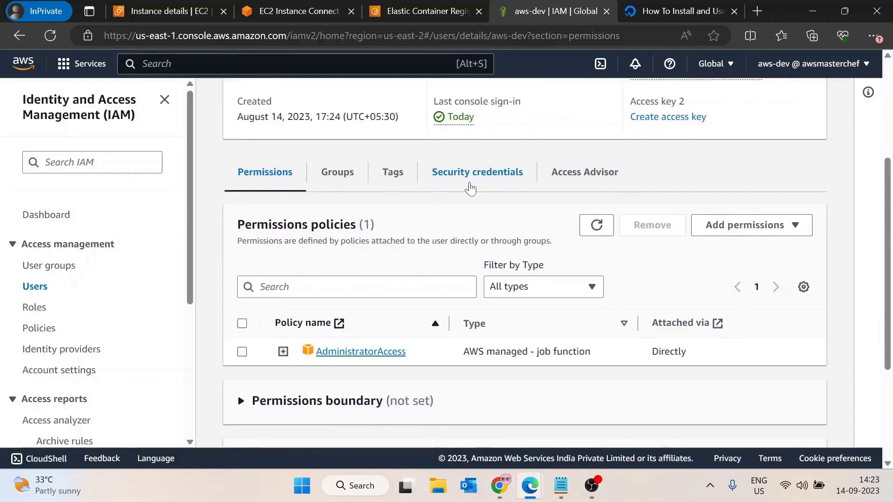
click(467, 184)
scroll(468, 191, down, 5)
scroll(466, 200, up, 5)
scroll(427, 296, down, 3)
scroll(376, 331, down, 3)
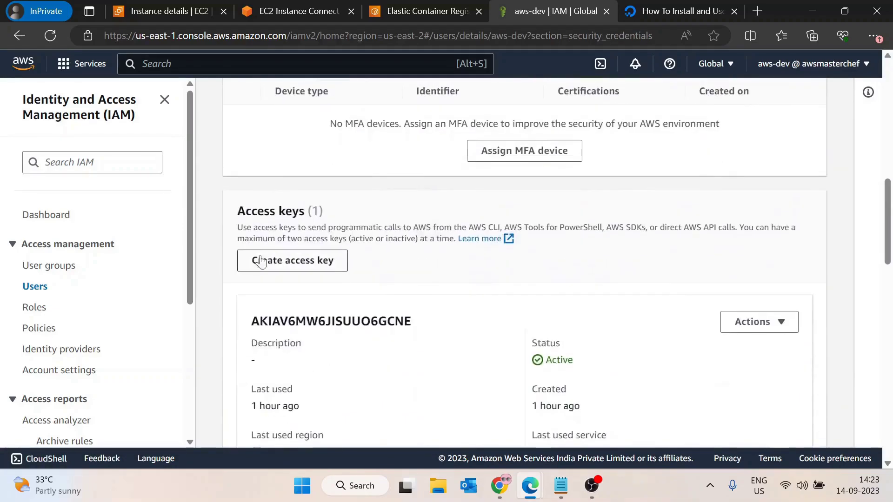
click(277, 263)
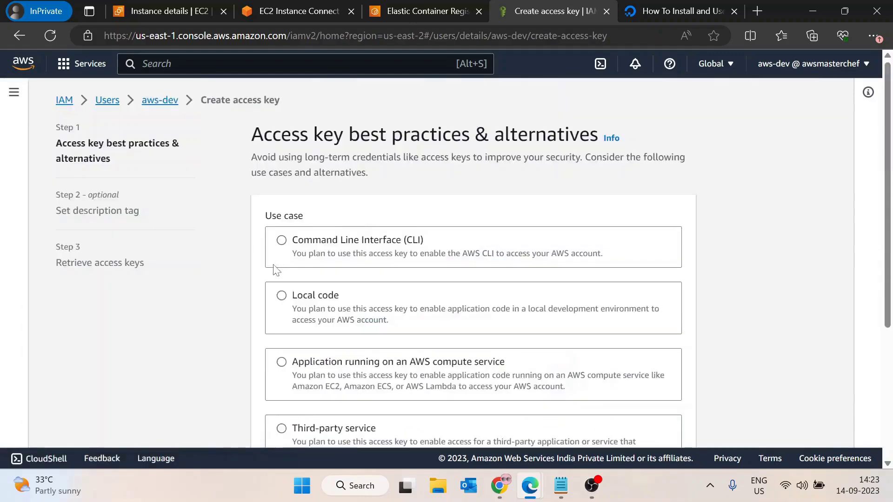
Step: Return to the EC2 Instance Connect terminal and clear its output
click(311, 12)
text(clear)
key(Return)
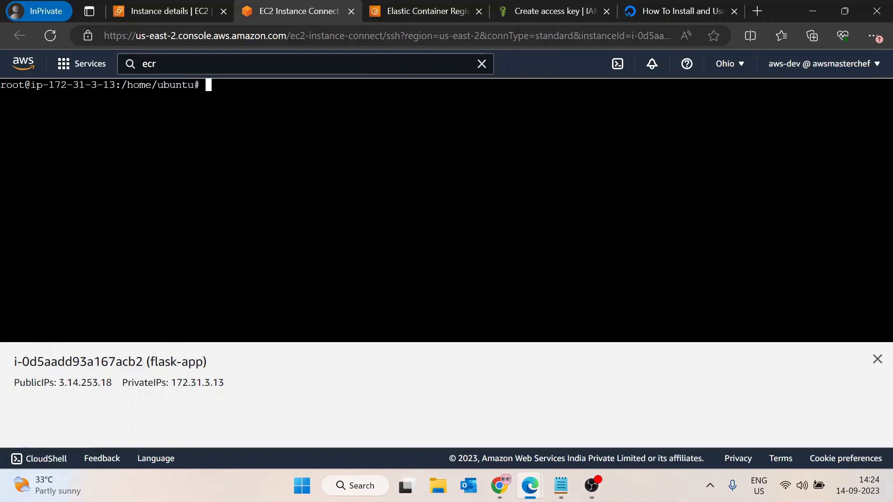
Step: Copy the command sudo apt install awscli from the Notepad notes and run it in the EC2 Instance Connect terminal
click(561, 485)
scroll(2, 69, up, 1)
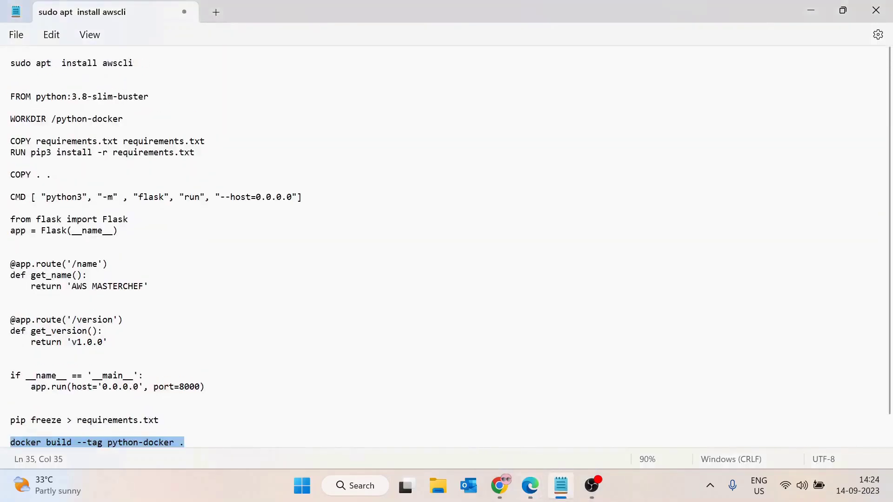
triple_click(3, 65)
key(ctrl+c)
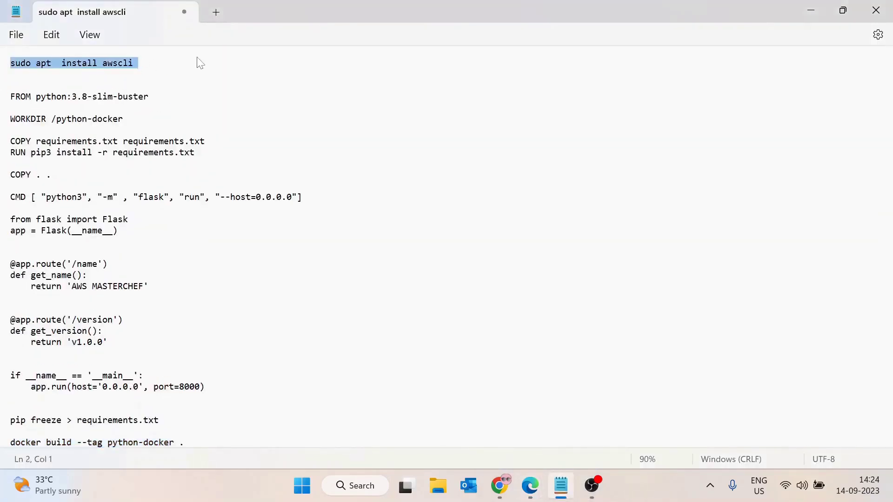
key(alt+Tab)
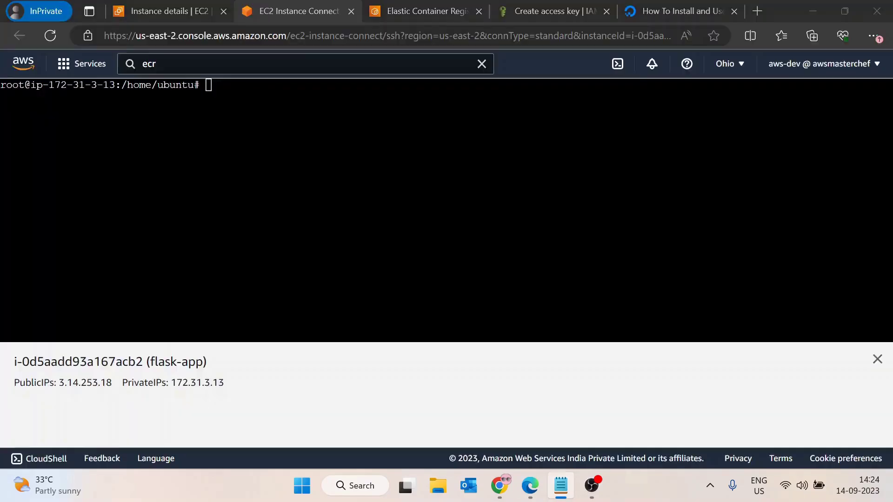
right_click(255, 136)
click(337, 289)
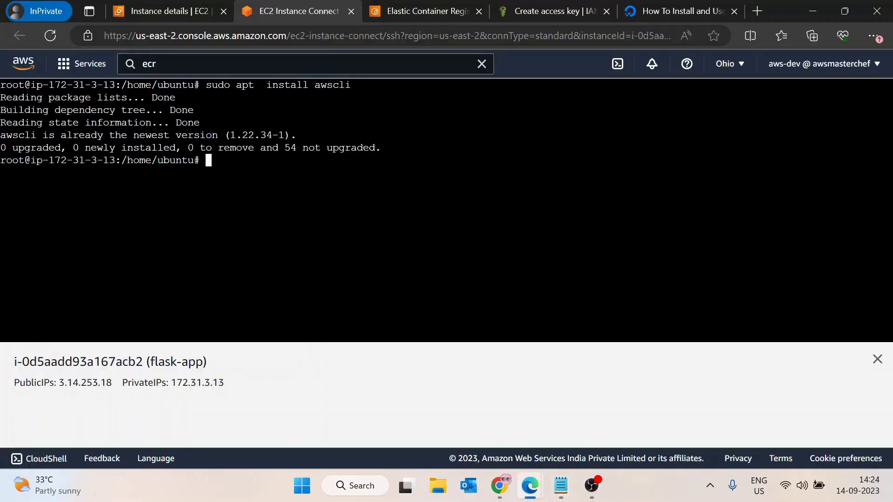
drag(1, 96, 217, 160)
drag(206, 85, 362, 85)
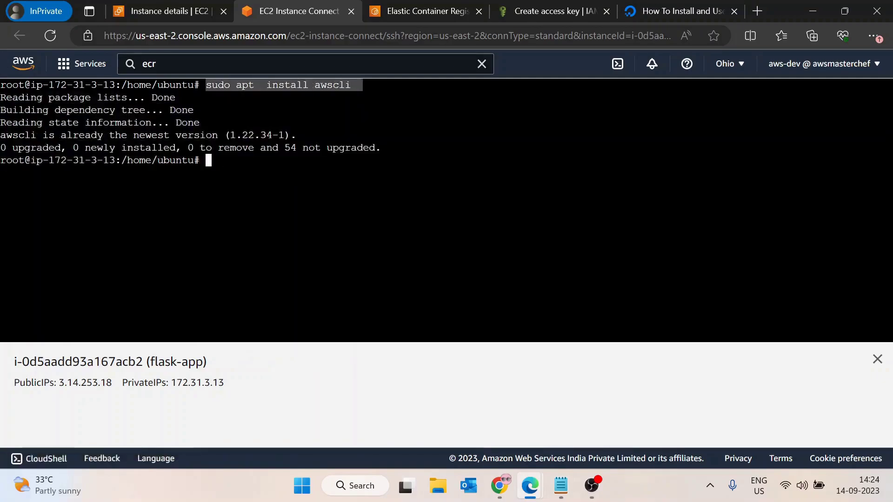
click(363, 86)
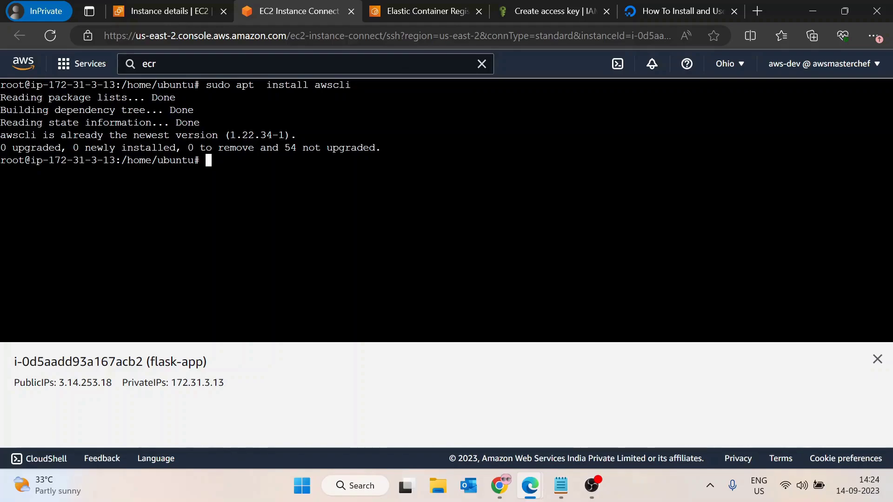
drag(307, 84, 388, 84)
click(388, 85)
Step: Create the aws-dev user's access key for the Other use case, leaving the description tag empty
click(579, 6)
scroll(309, 260, down, 4)
scroll(309, 261, up, 4)
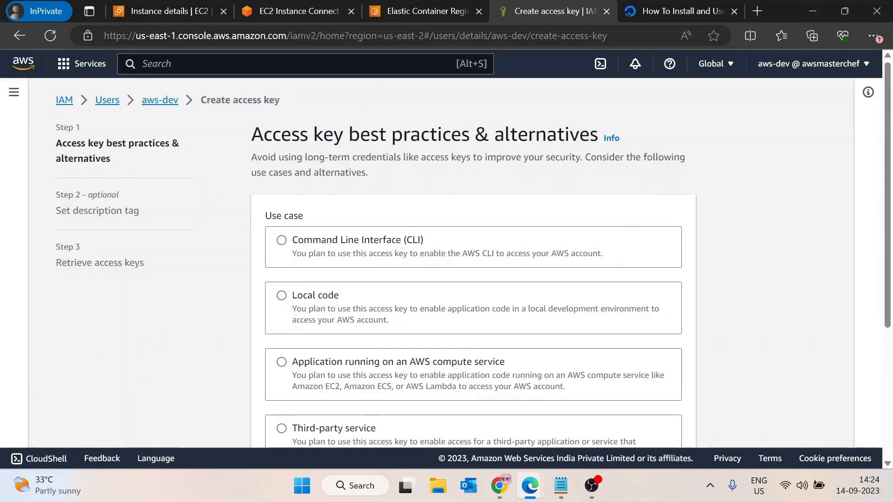
scroll(279, 195, down, 4)
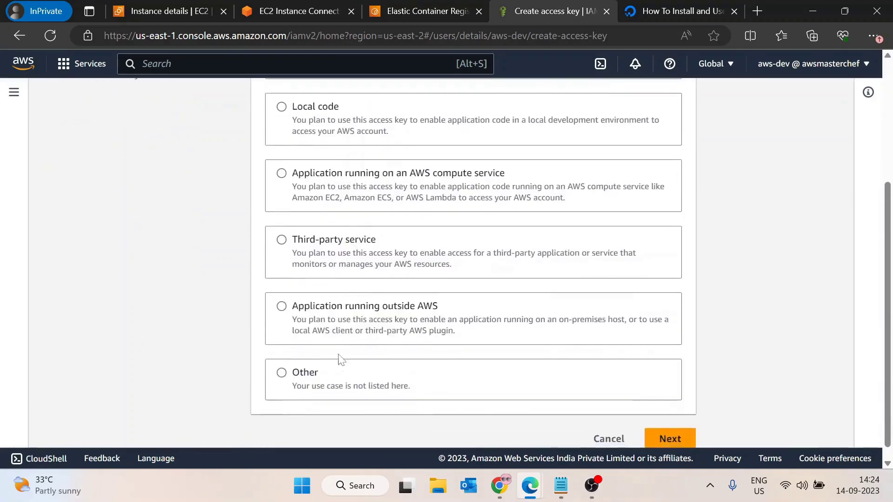
click(282, 373)
scroll(482, 293, down, 4)
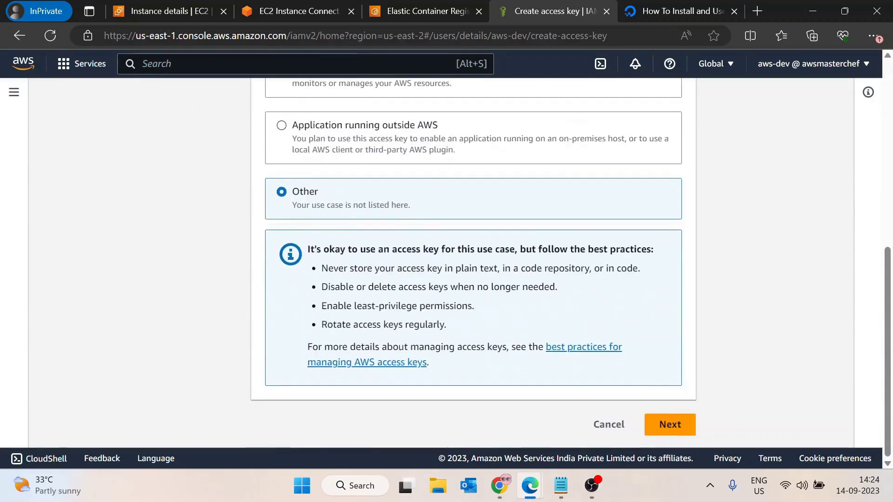
click(669, 425)
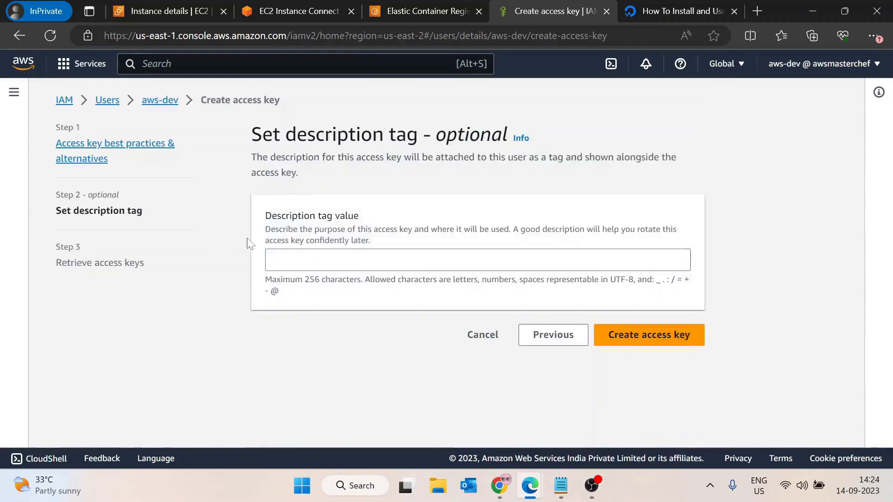
click(597, 336)
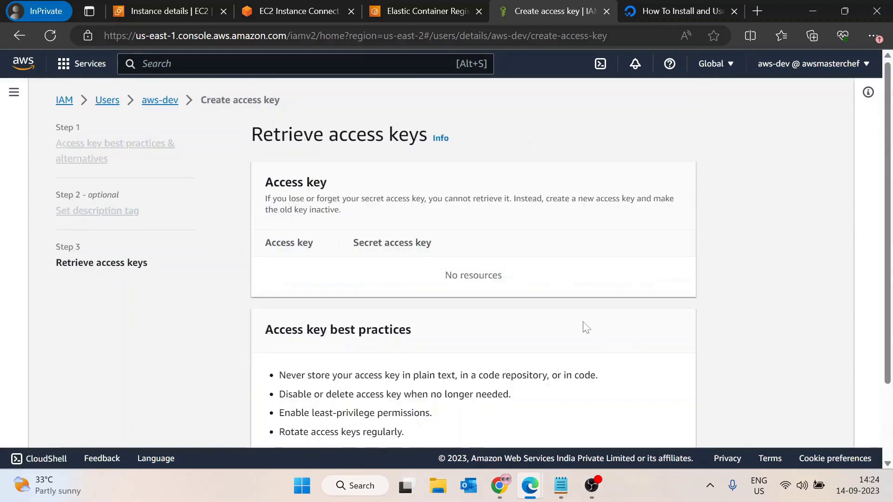
scroll(540, 340, down, 3)
scroll(539, 341, up, 2)
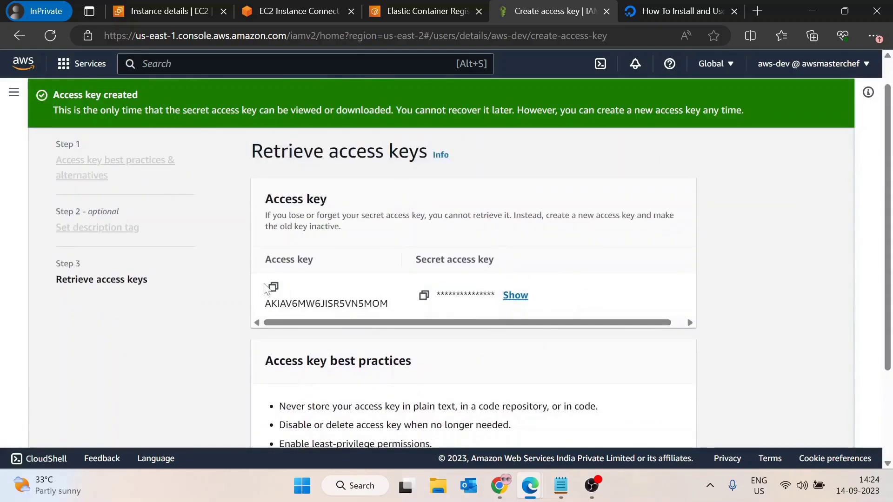
drag(265, 303, 379, 305)
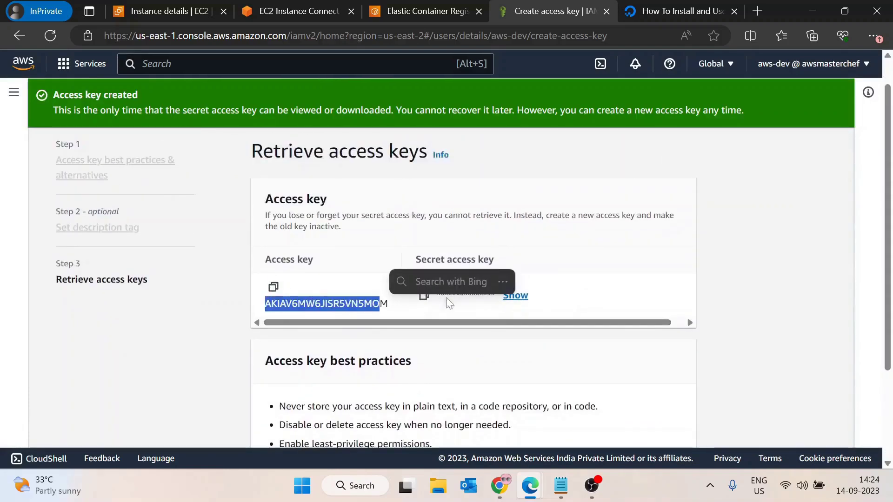
drag(408, 263, 507, 267)
click(592, 283)
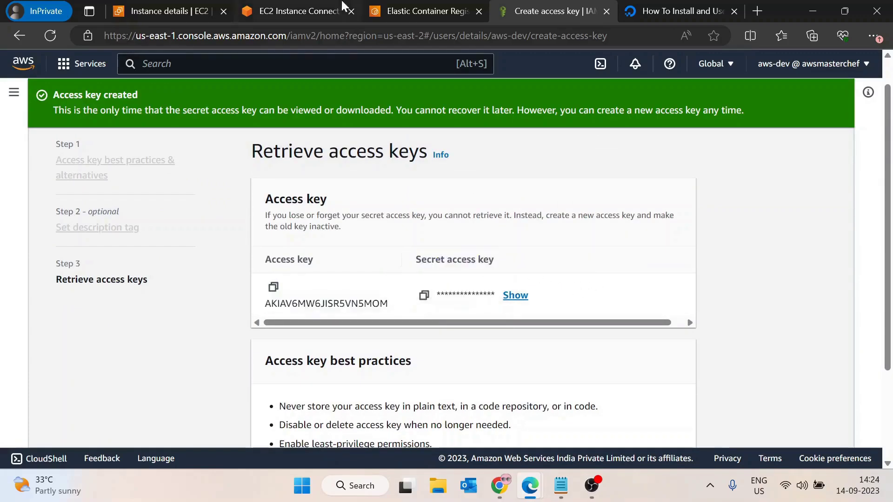
Step: Place the access key page beside the EC2 terminal's page and run aws configure in the terminal
click(424, 6)
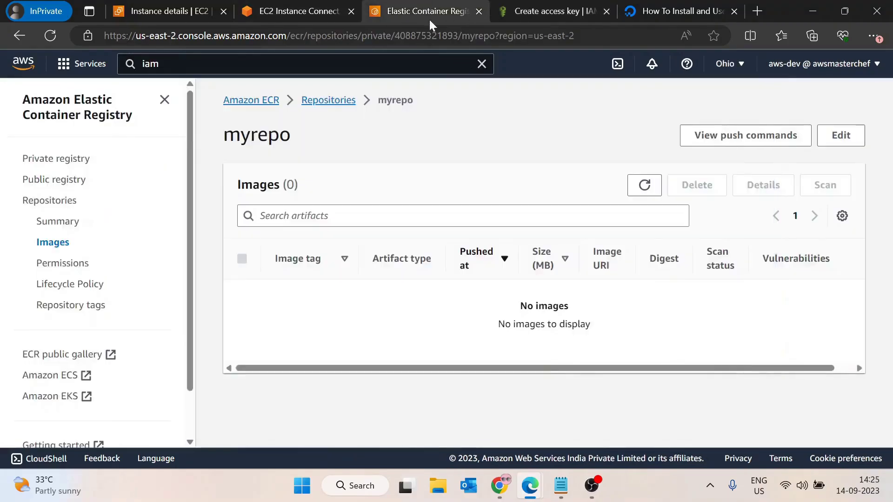
drag(516, 9, 414, 10)
click(298, 10)
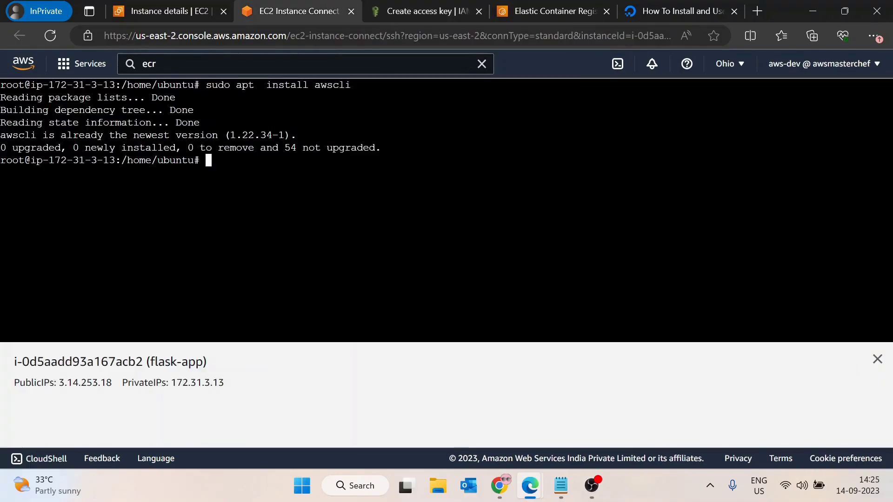
text(aws )
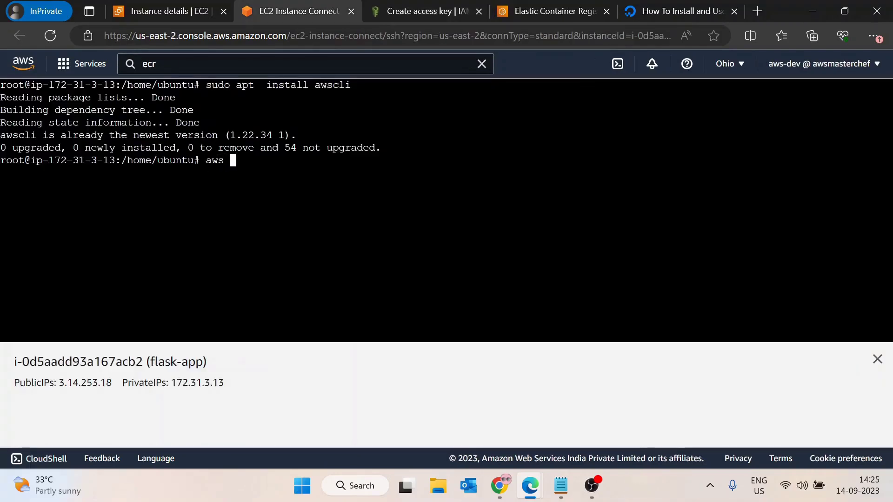
text(configure)
key(Return)
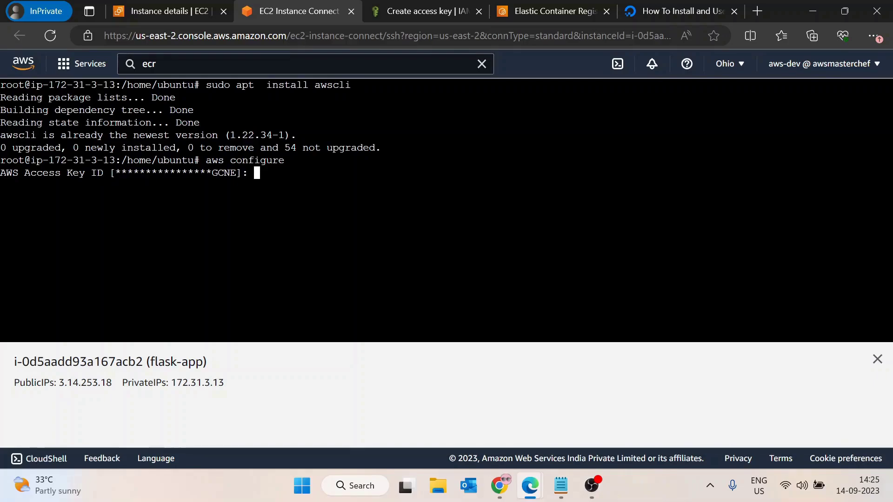
Step: Copy the new access key from the IAM page and enter it as the AWS Access Key ID in the terminal
click(398, 4)
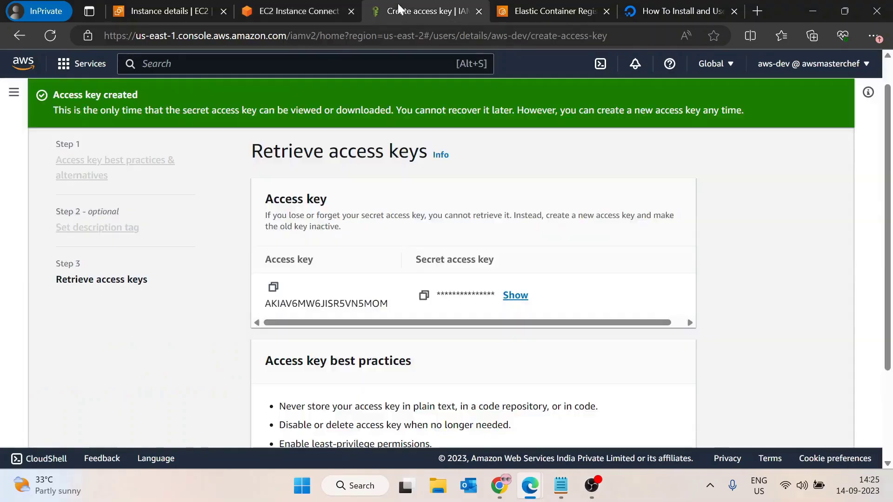
click(273, 287)
click(315, 14)
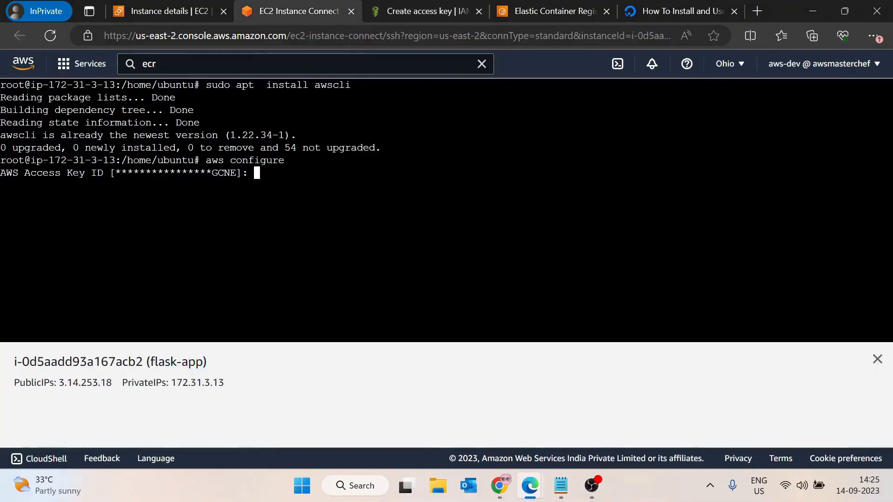
right_click(323, 192)
click(405, 343)
key(Return)
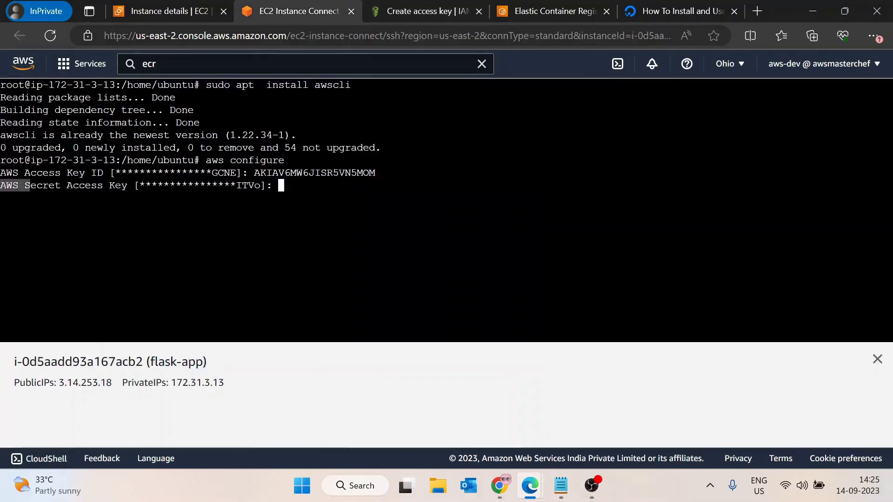
Step: Copy the secret access key from the IAM page and enter it as the AWS Secret Access Key in the terminal
click(402, 10)
click(424, 294)
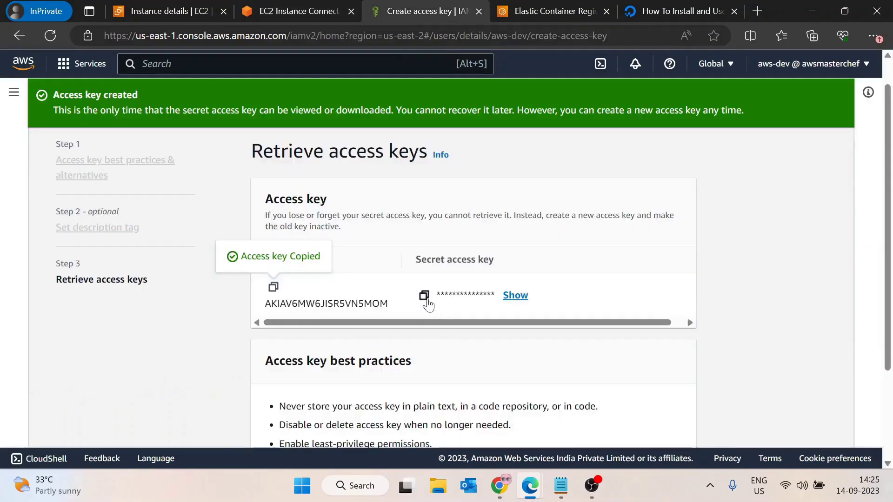
click(288, 6)
right_click(342, 244)
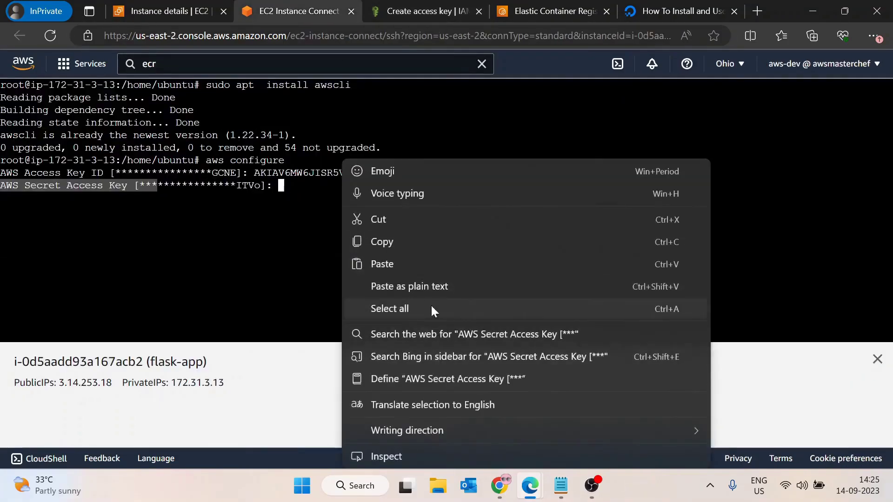
click(419, 286)
key(Return)
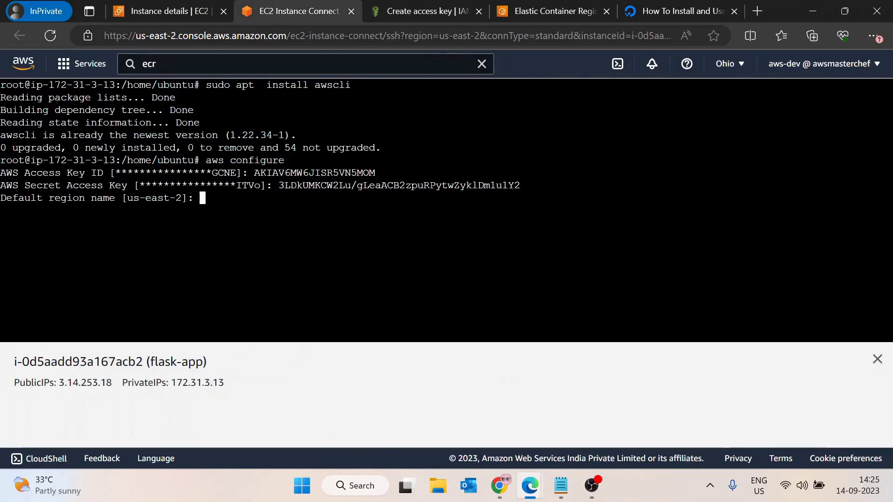
Step: Check the Ohio region code in the console, set the default region name to us-east-2 and accept the default output format
drag(1, 199, 134, 198)
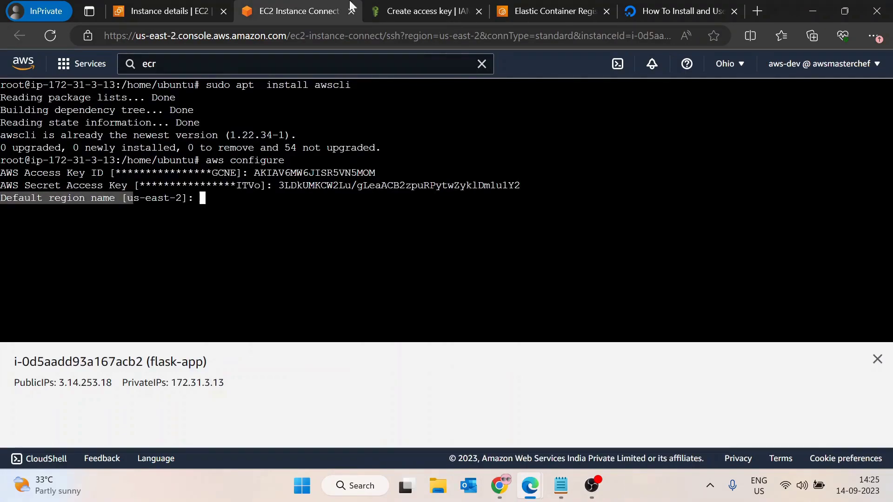
click(408, 7)
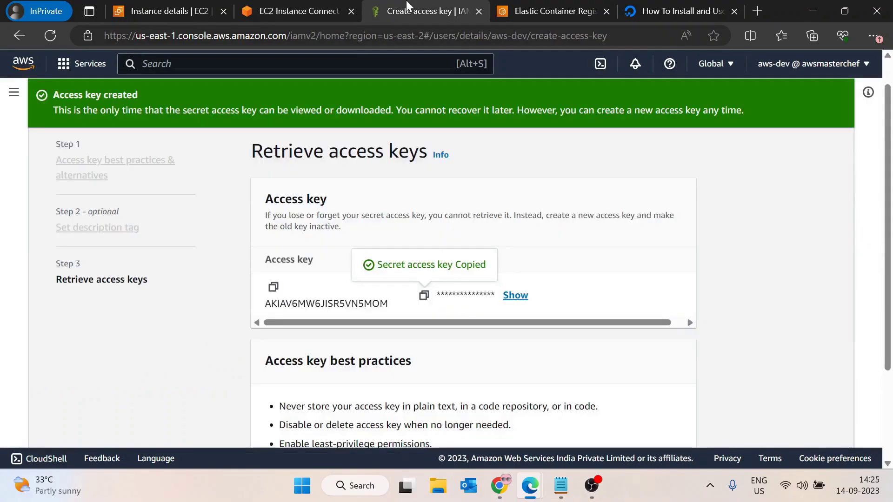
click(298, 6)
click(540, 7)
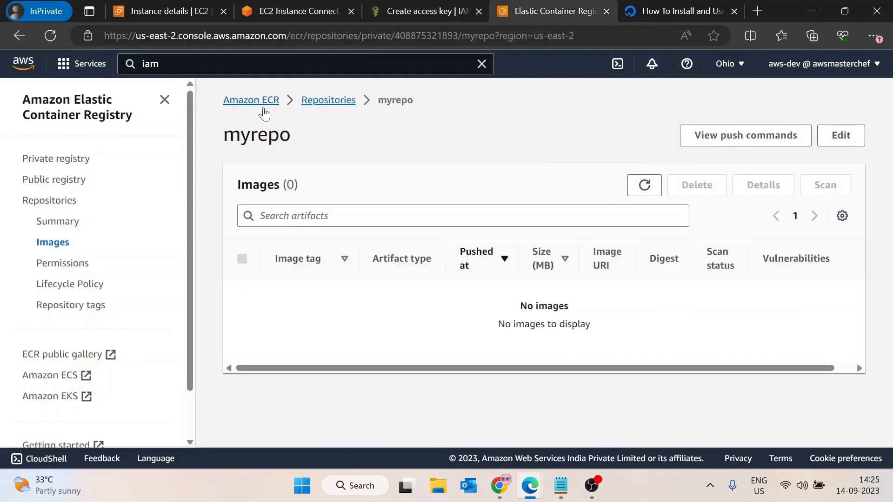
click(726, 66)
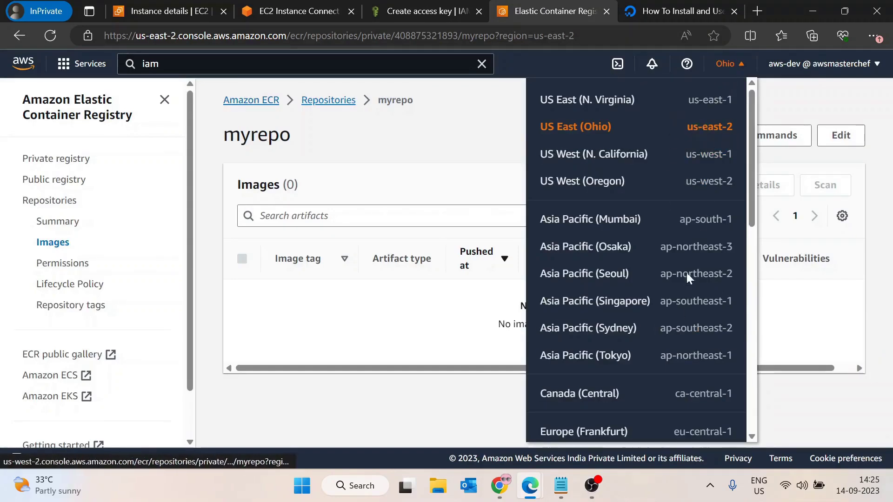
click(442, 126)
click(393, 13)
click(298, 11)
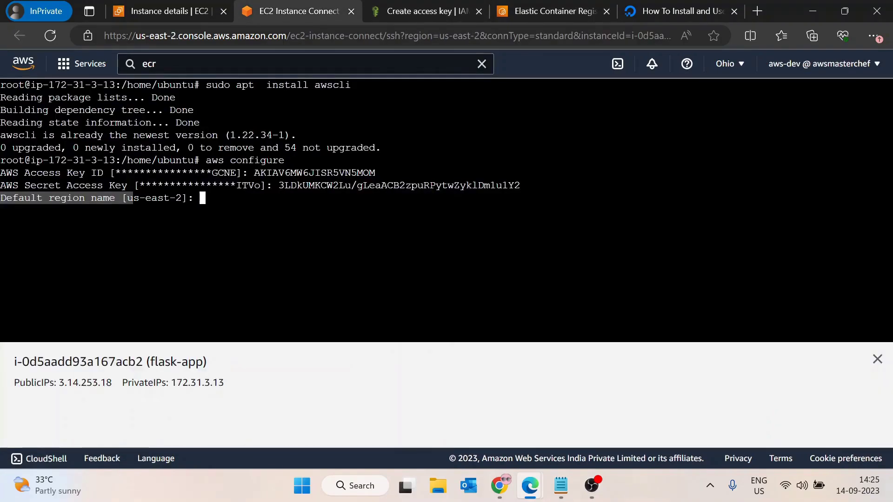
text(us-east-2)
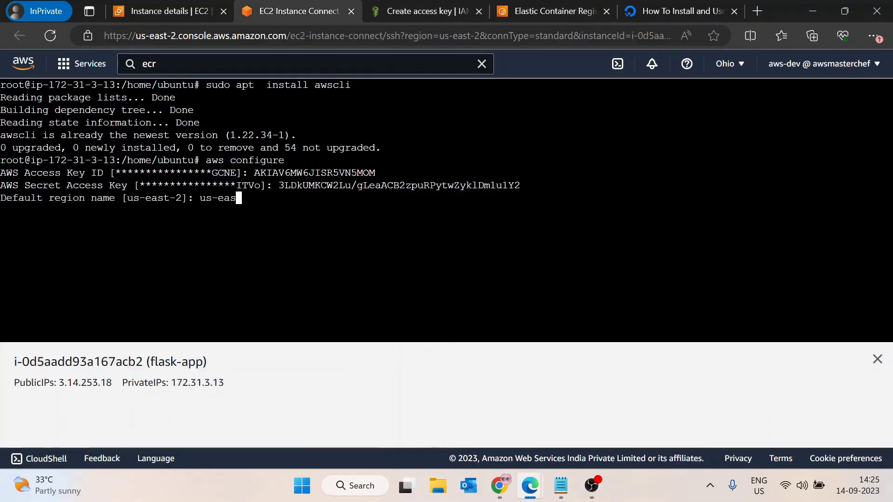
key(Return)
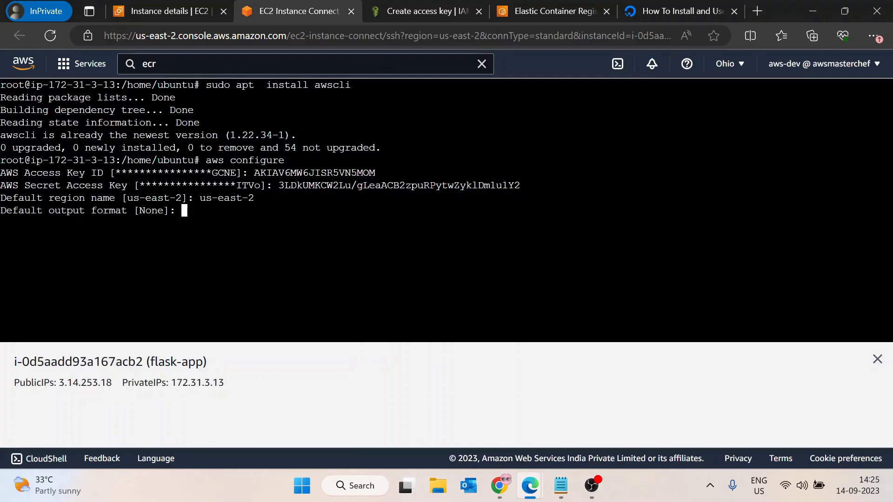
key(Return)
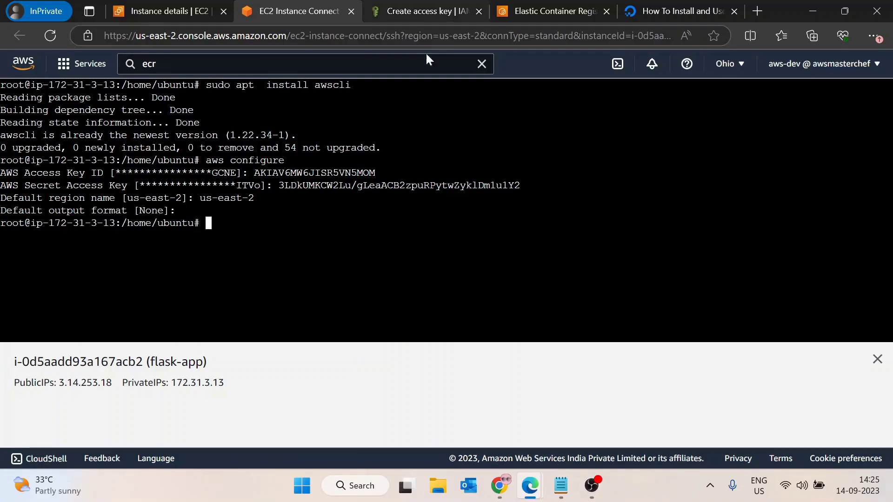
Step: Close the access key page and view the macOS / Linux push commands for the myrepo repository
click(446, 5)
click(479, 11)
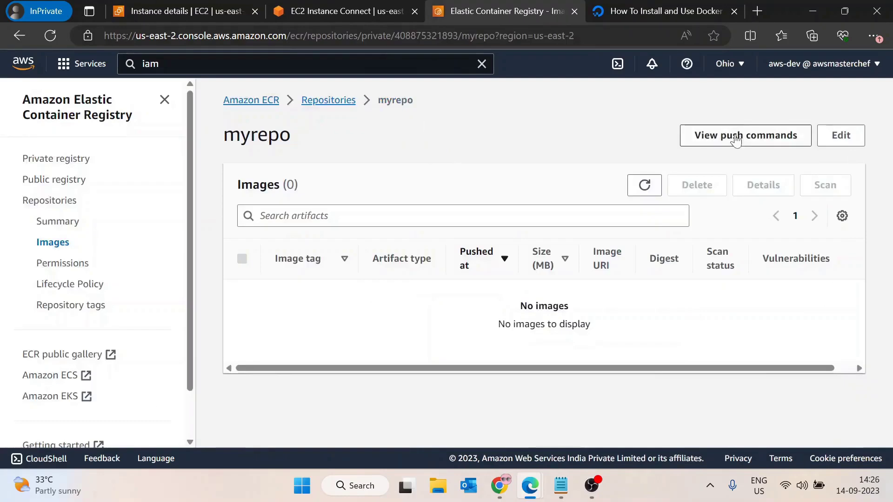
click(698, 136)
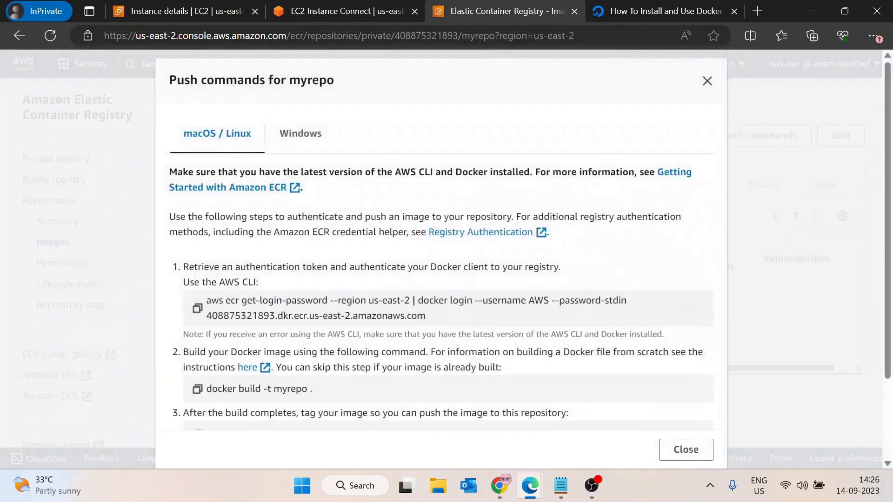
scroll(197, 251, down, 2)
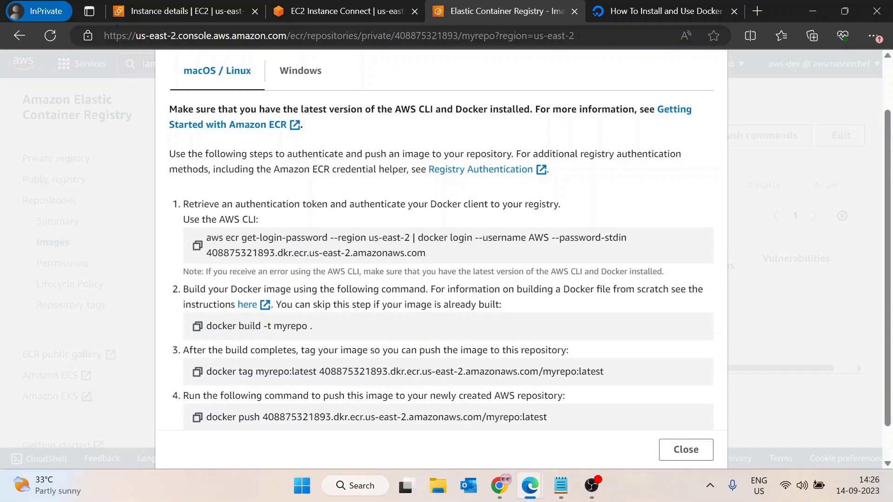
Step: Copy the ECR authentication command for us-east-2 from the push commands, run it in the EC2 terminal and clear the terminal
click(197, 246)
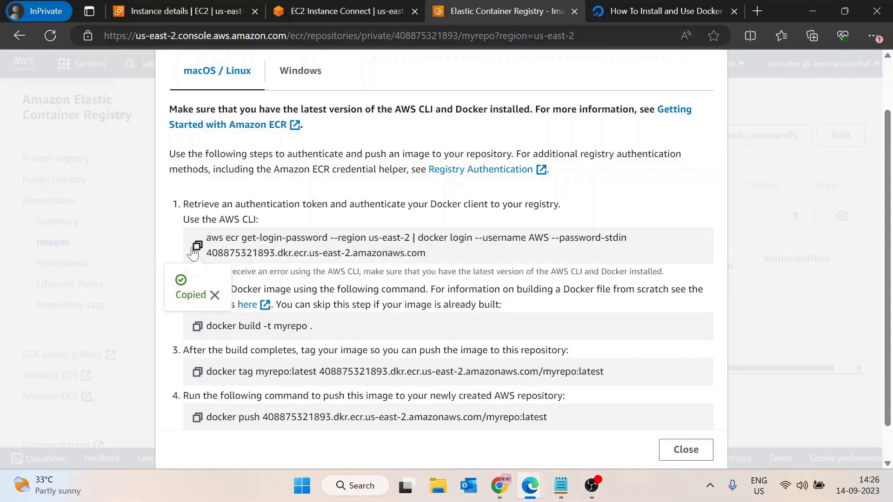
click(346, 11)
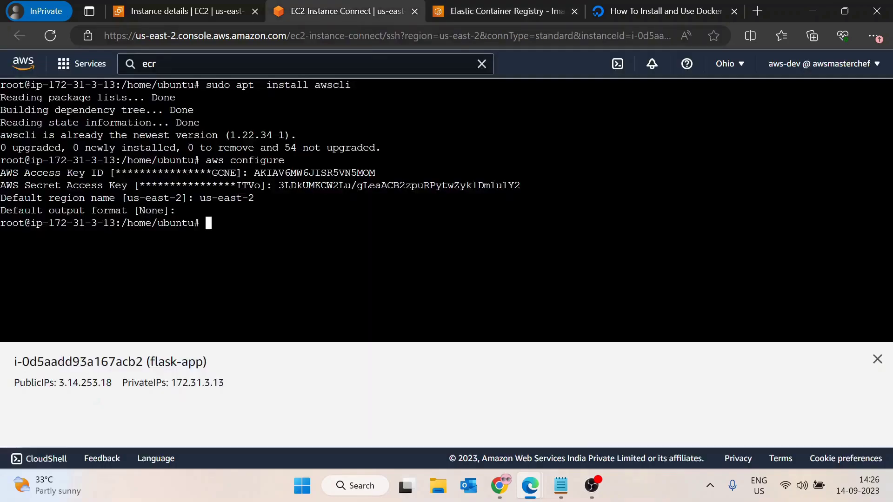
right_click(250, 231)
click(318, 380)
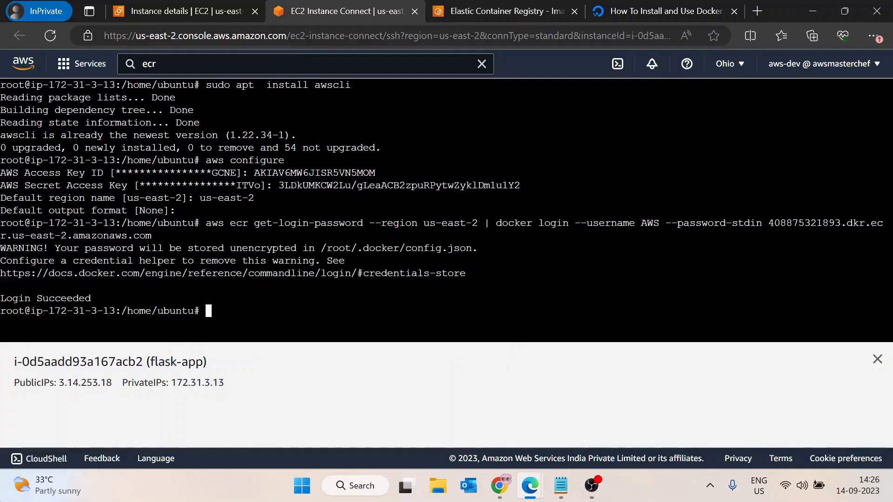
drag(1, 298, 103, 298)
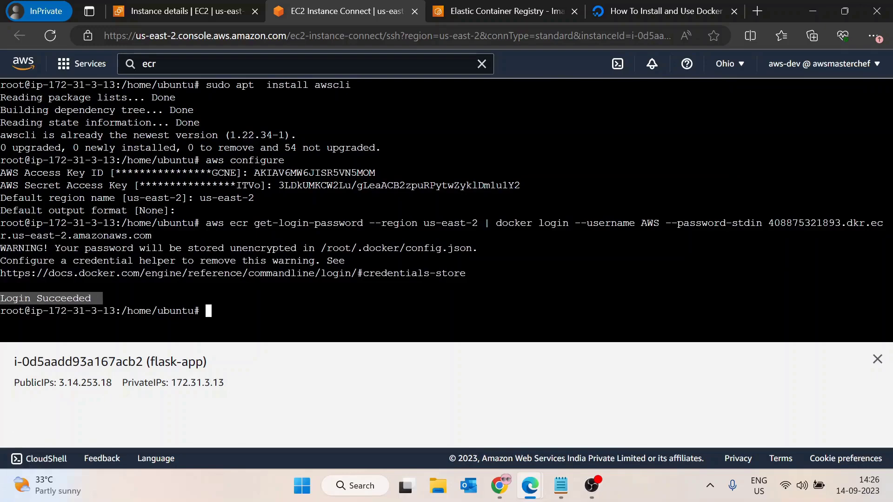
drag(1, 173, 514, 185)
drag(1, 298, 127, 298)
click(126, 298)
text(clear)
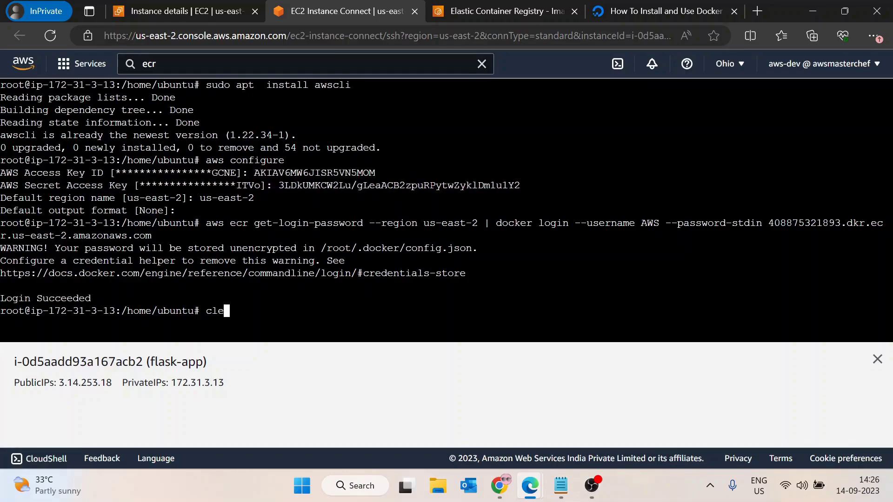
key(Return)
Step: Compare the docker build command in the myrepo push commands with the docker build line in the Notepad notes
click(511, 7)
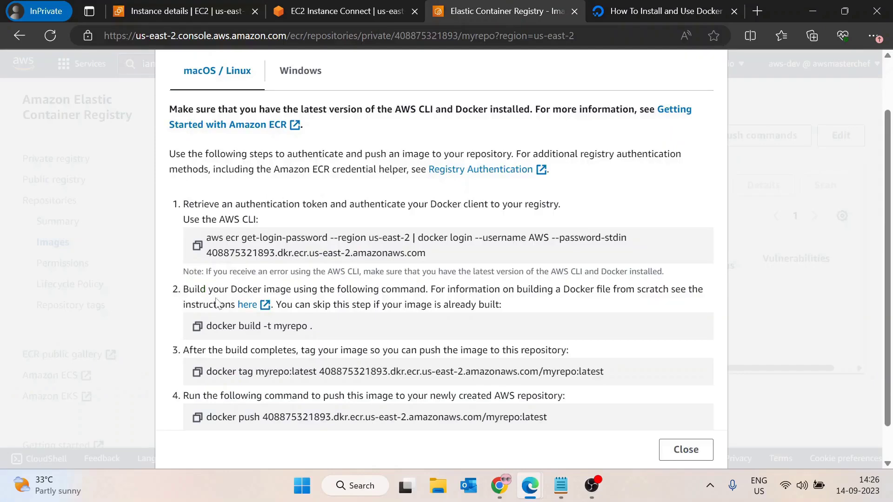
drag(189, 292, 563, 296)
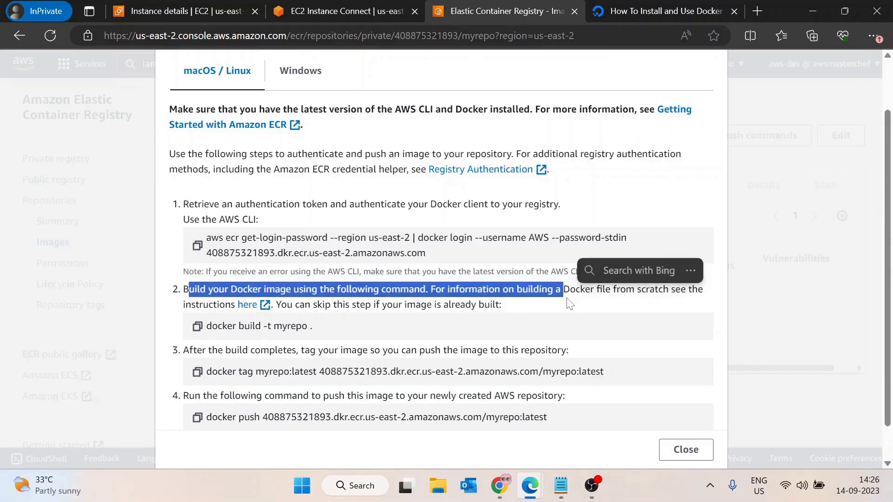
click(560, 497)
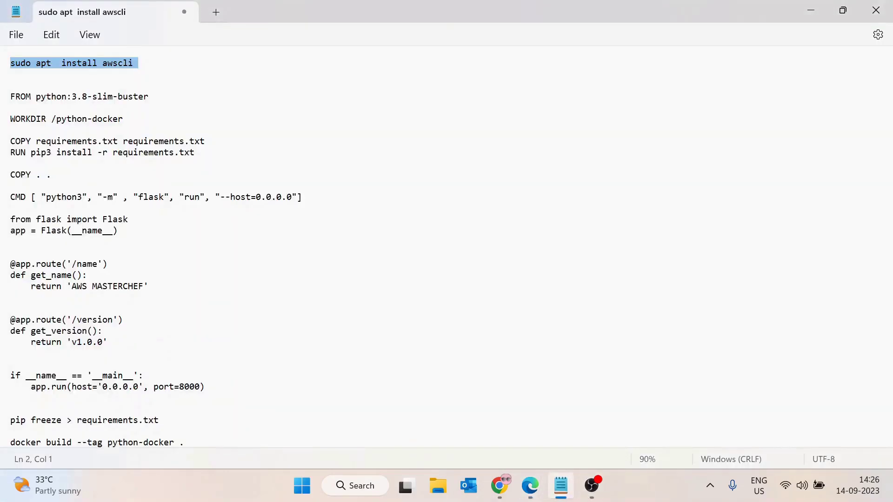
scroll(446, 251, down, 1)
drag(6, 409, 254, 418)
click(186, 409)
key(alt+Tab)
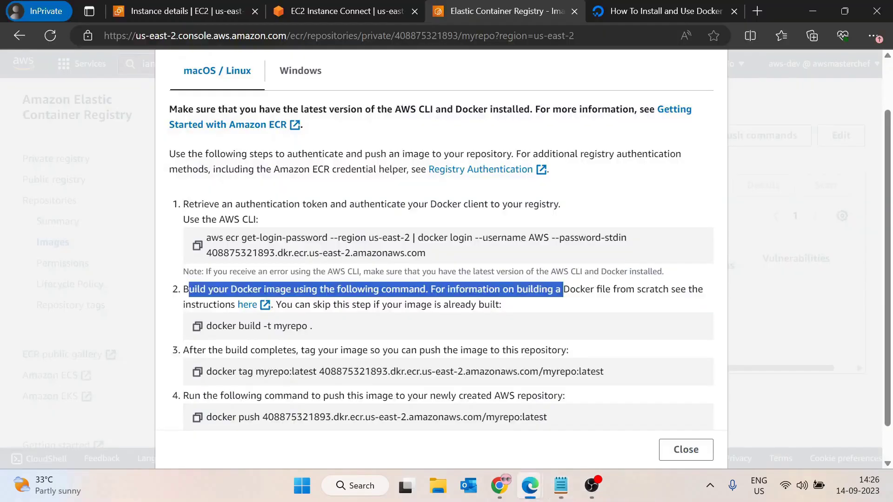
scroll(239, 280, down, 1)
drag(321, 287, 206, 286)
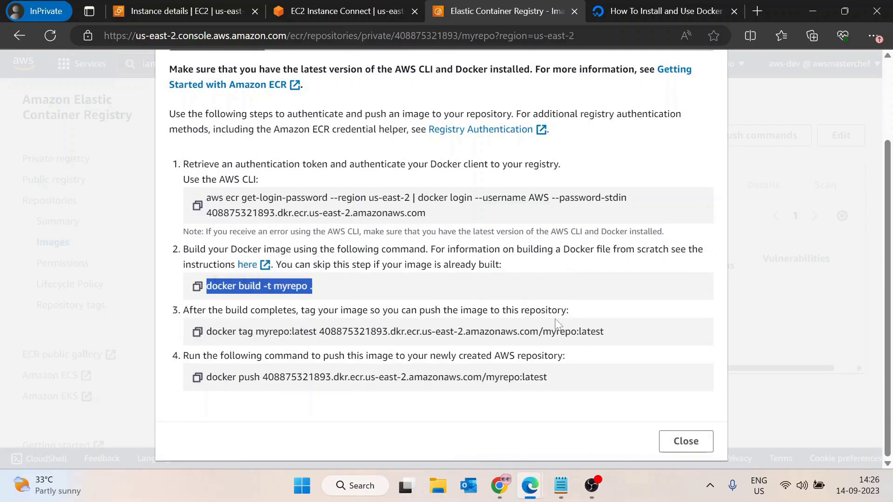
Step: Copy the docker tag command from the push commands and paste it below the docker build line in the Notepad notes
click(198, 331)
click(561, 486)
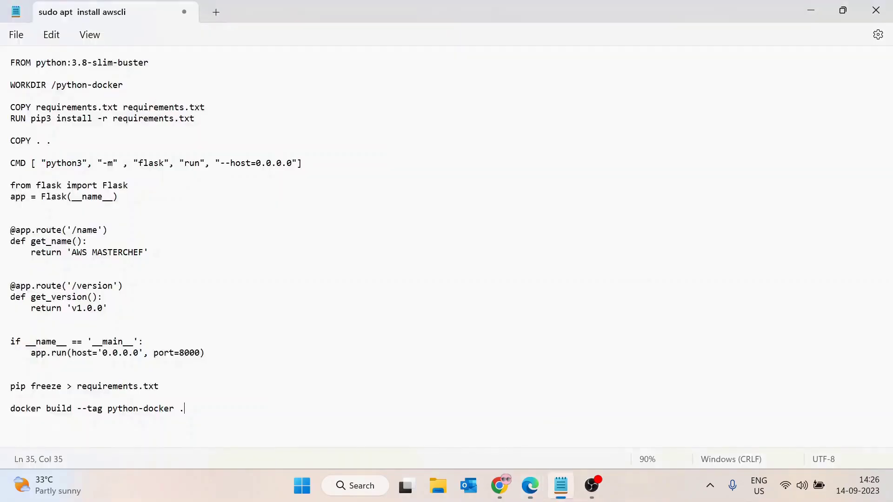
key(Return)
key(Return)
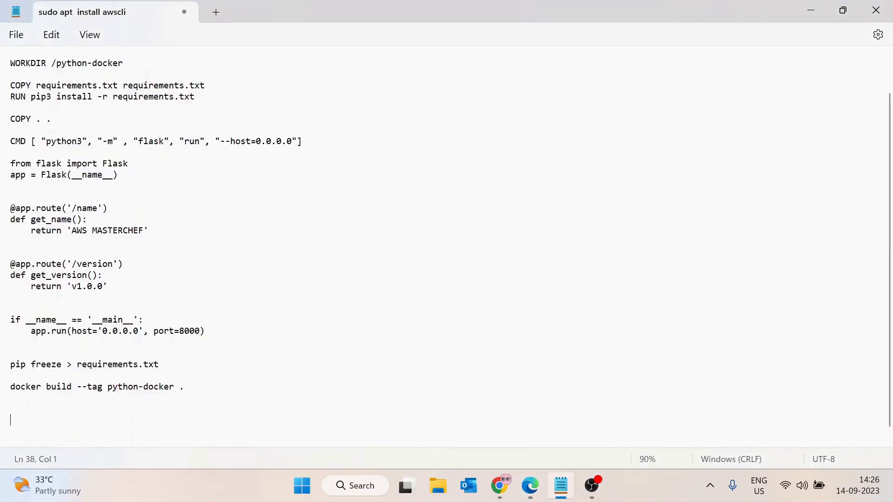
key(ctrl+v)
key(ctrl+plus)
key(ctrl+plus)
key(ctrl+plus)
key(ctrl+plus)
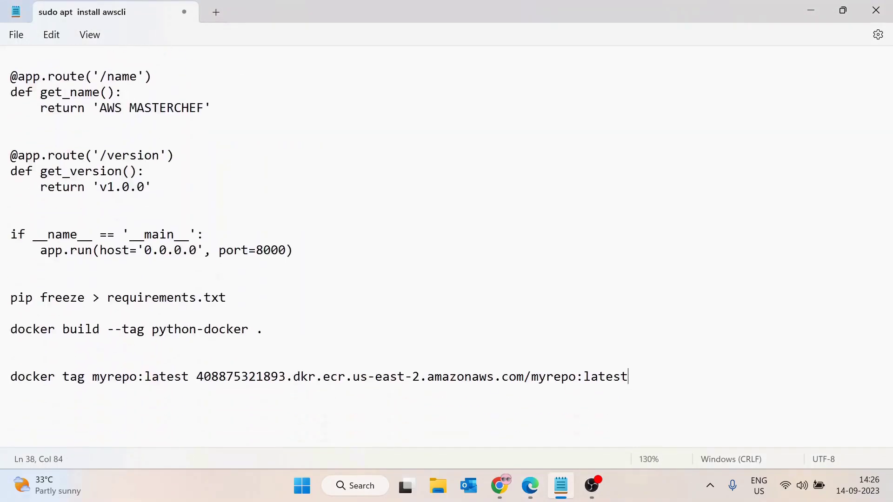
Step: Replace the source image name myrepo in the docker tag command with python-docker, copied from the docker build line
double_click(71, 378)
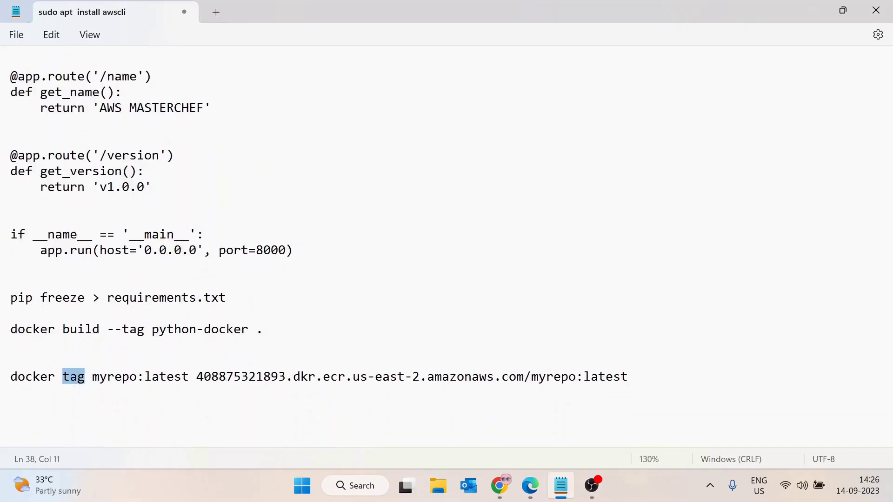
double_click(110, 378)
double_click(166, 378)
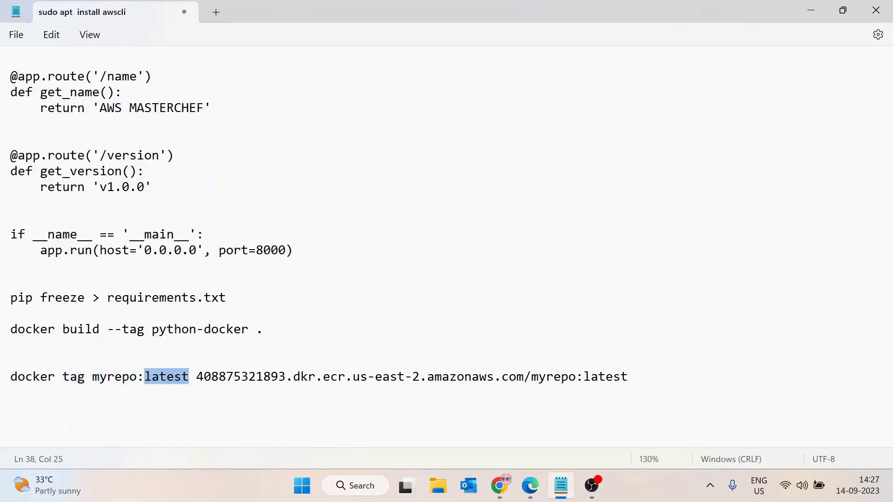
drag(196, 378, 628, 378)
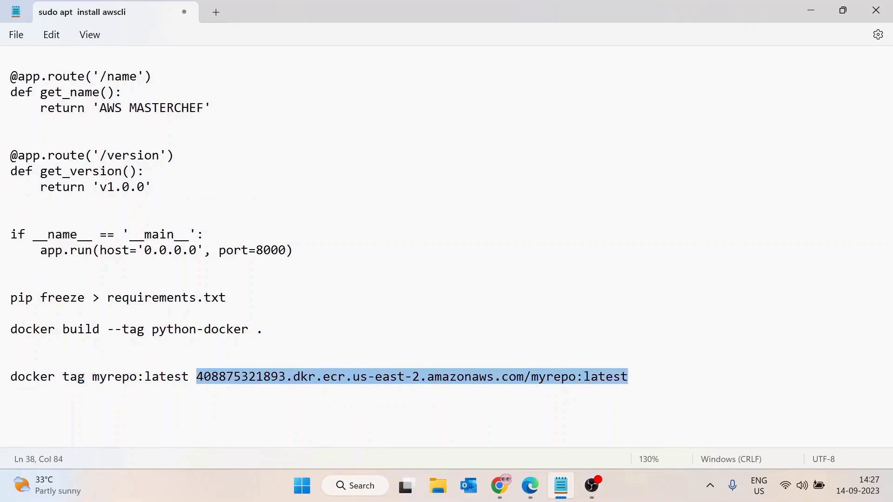
click(10, 423)
click(100, 377)
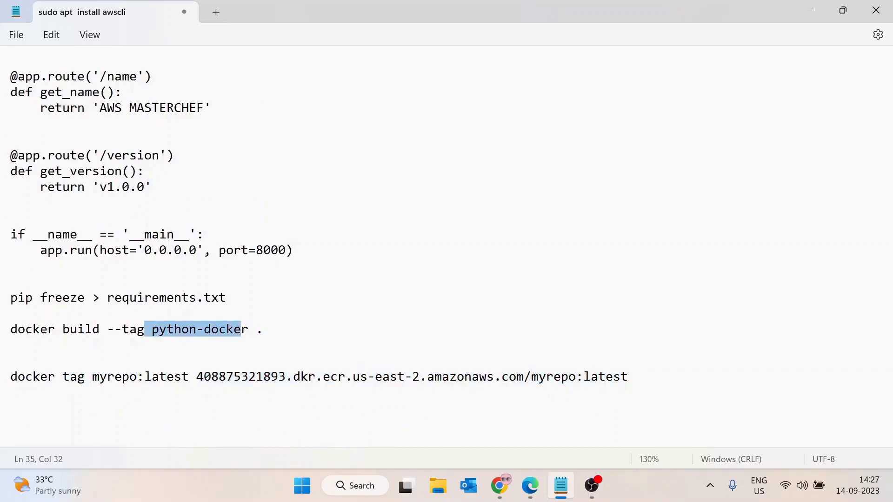
click(11, 344)
drag(152, 330, 248, 330)
key(ctrl+c)
click(99, 376)
double_click(99, 377)
key(ctrl+v)
Step: Copy the edited docker tag command and run it in the EC2 terminal to tag python-docker:latest for myrepo:latest
drag(681, 377, 10, 379)
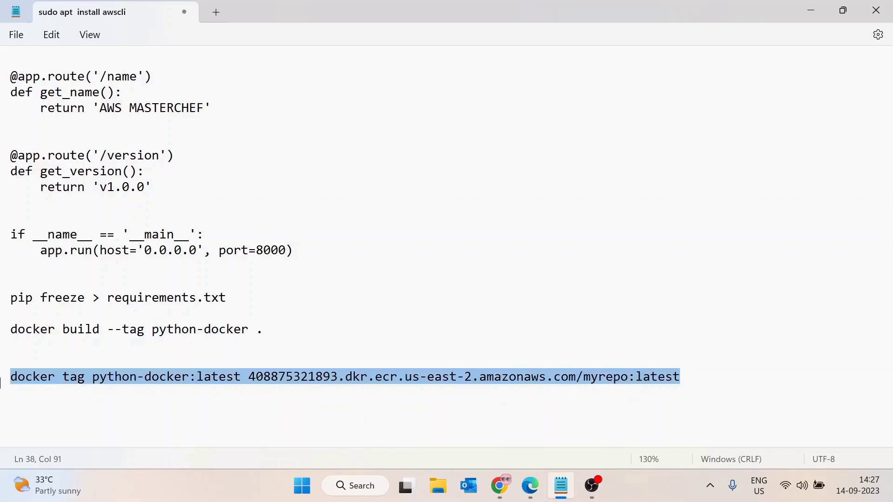
key(Down)
drag(92, 376, 196, 377)
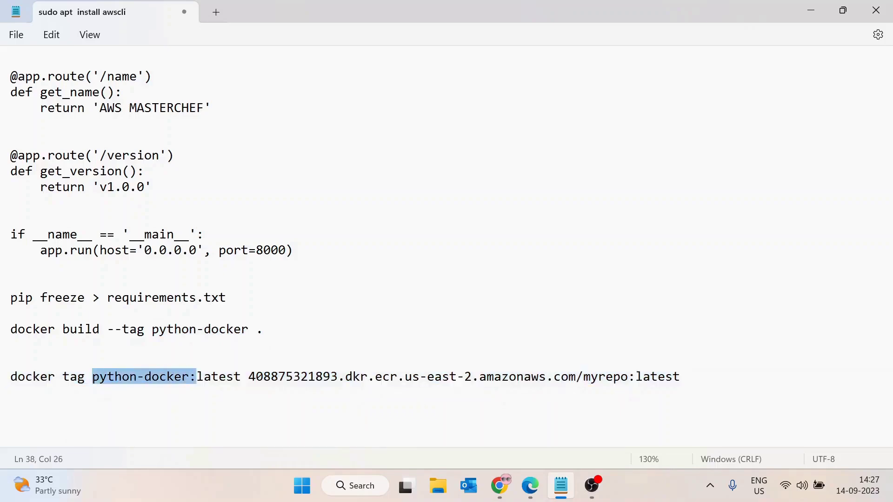
drag(151, 329, 249, 329)
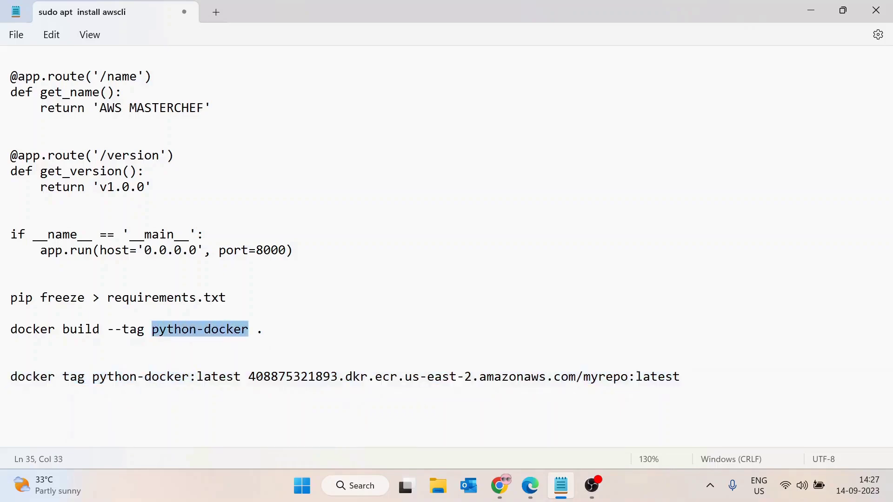
click(811, 10)
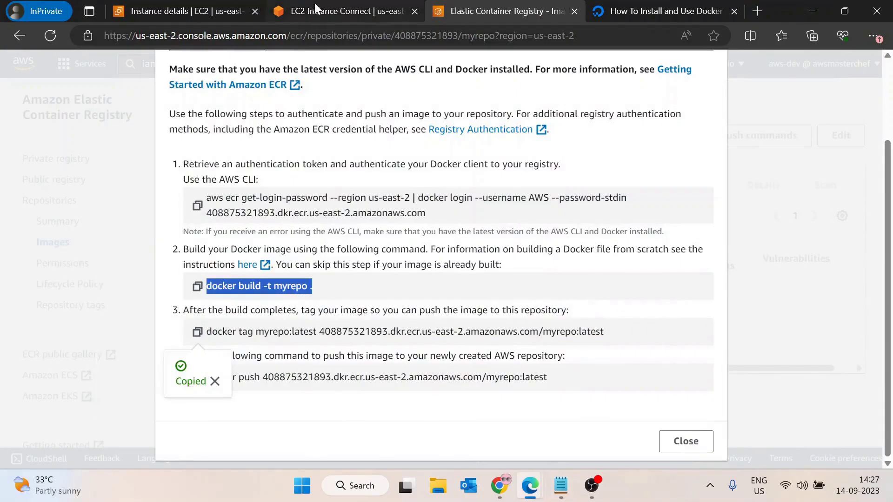
click(330, 11)
right_click(275, 117)
click(350, 268)
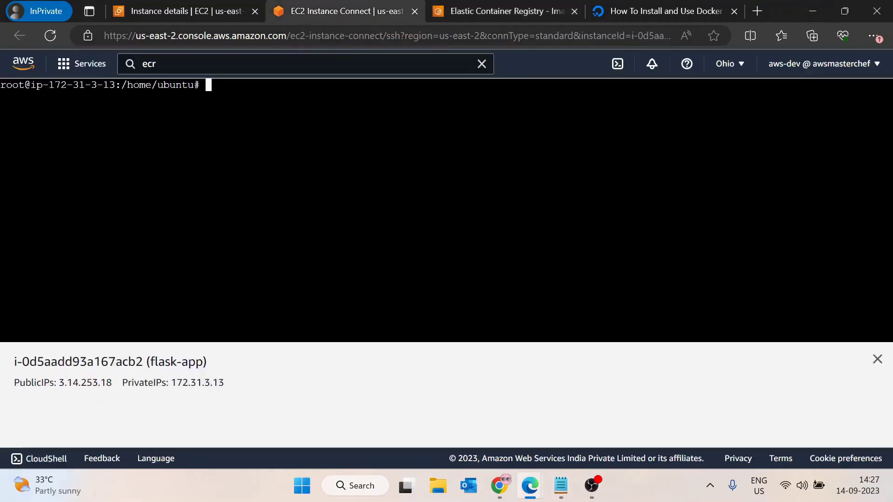
key(Return)
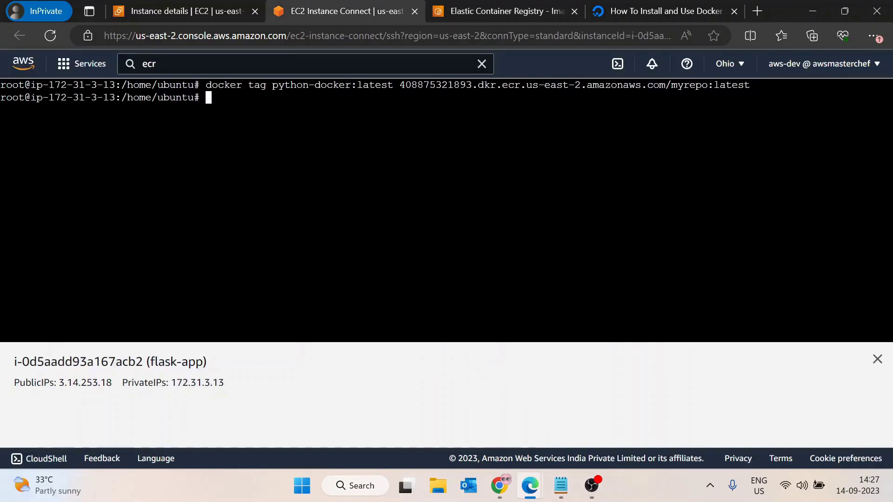
Step: Copy the docker push command for myrepo:latest from the push commands, run it in the EC2 terminal and review its output
click(481, 5)
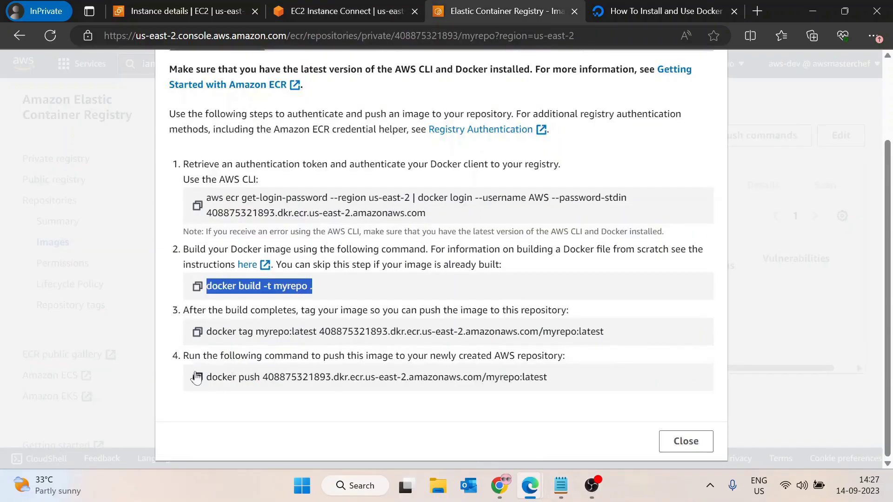
click(198, 379)
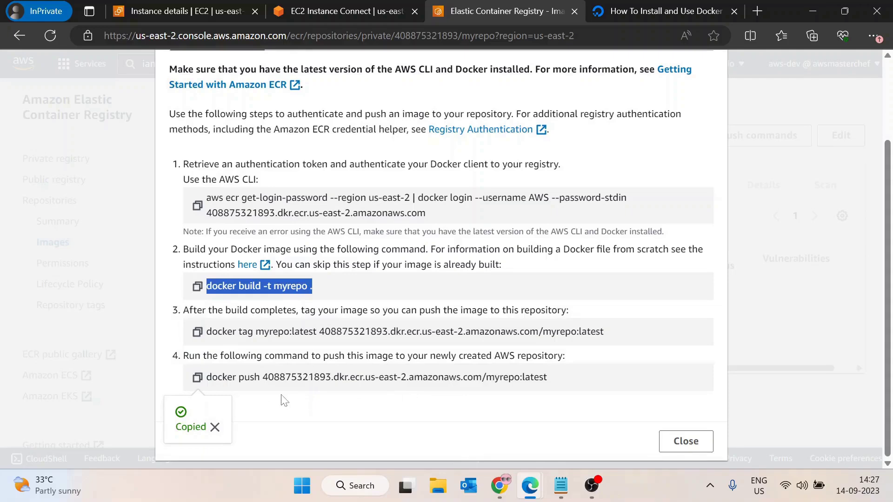
click(347, 7)
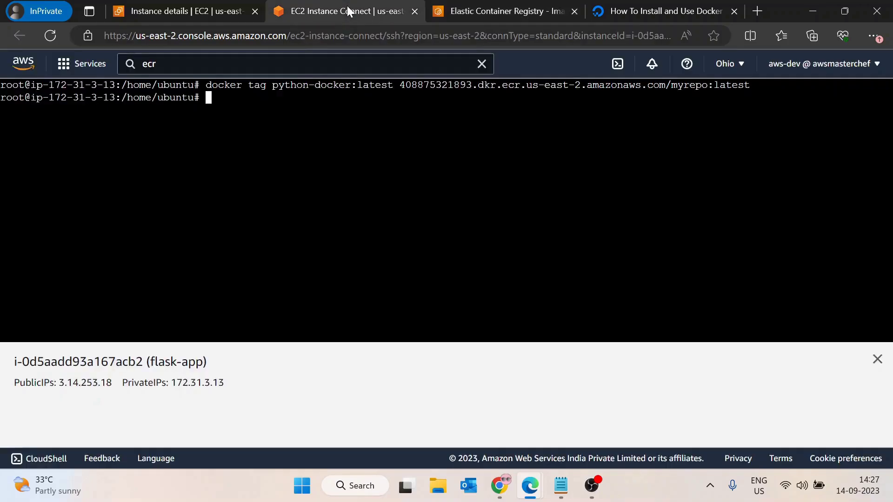
right_click(260, 122)
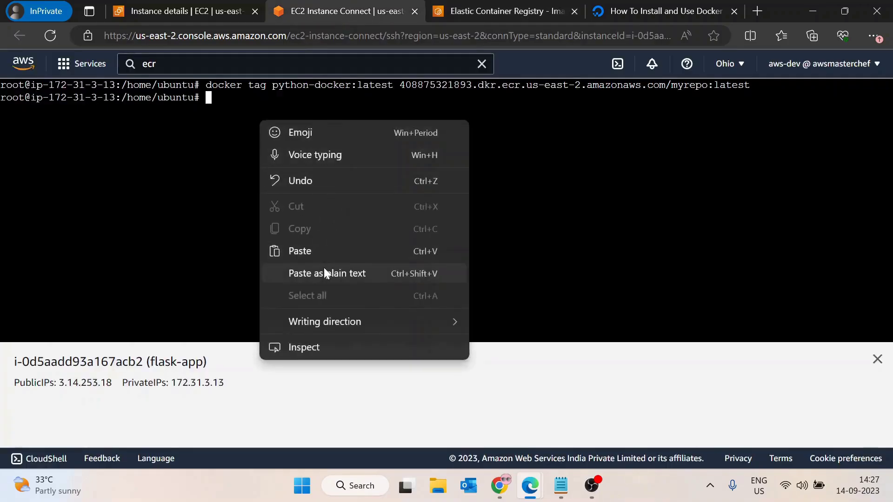
click(325, 272)
key(Return)
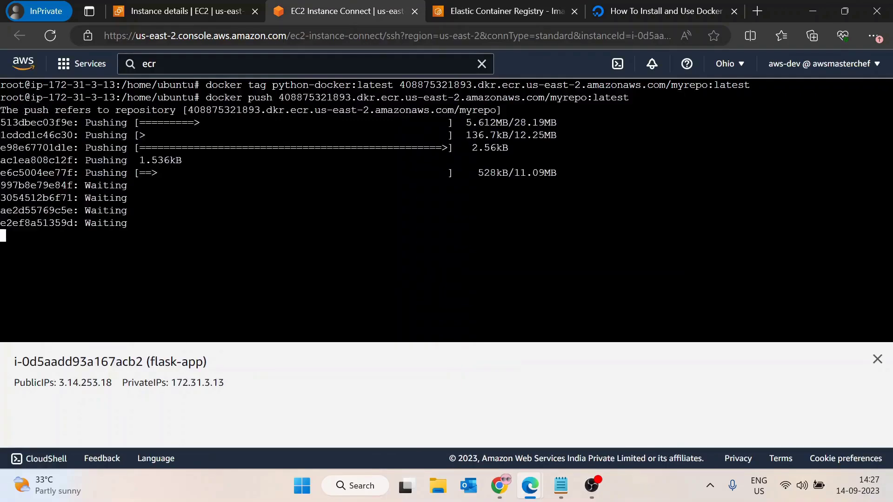
drag(2, 119, 253, 236)
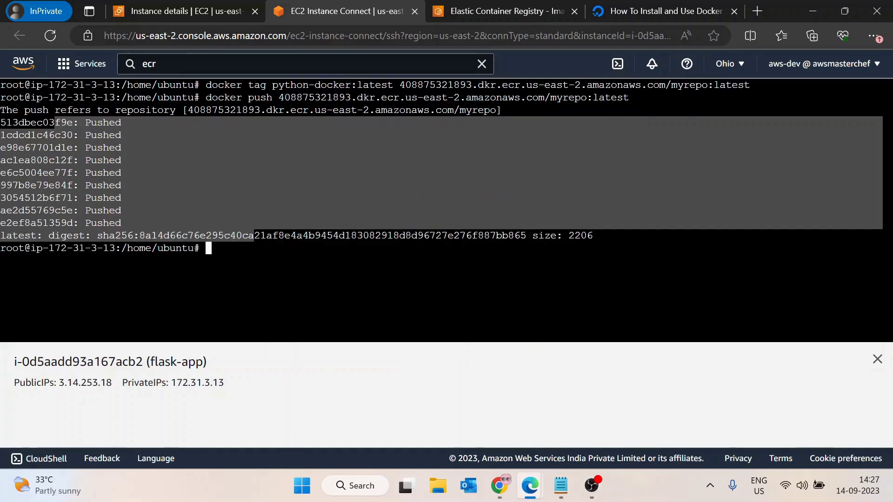
click(254, 236)
drag(1, 235, 617, 236)
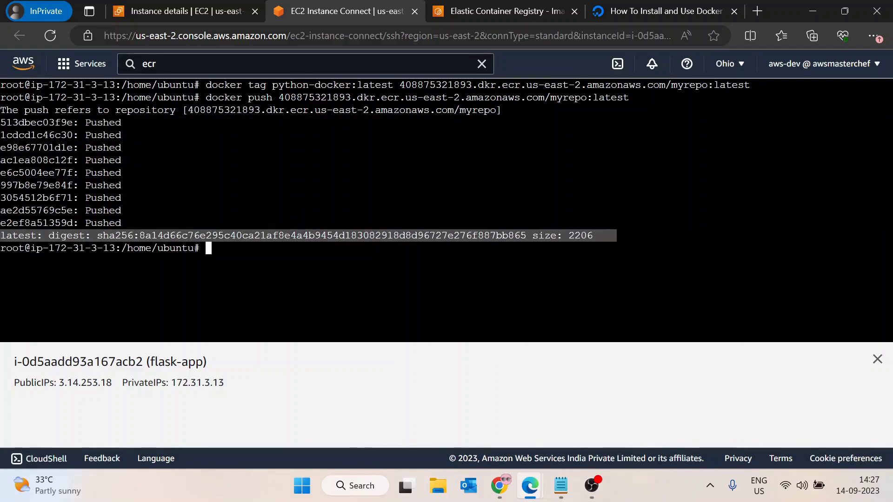
drag(1, 122, 289, 248)
click(289, 248)
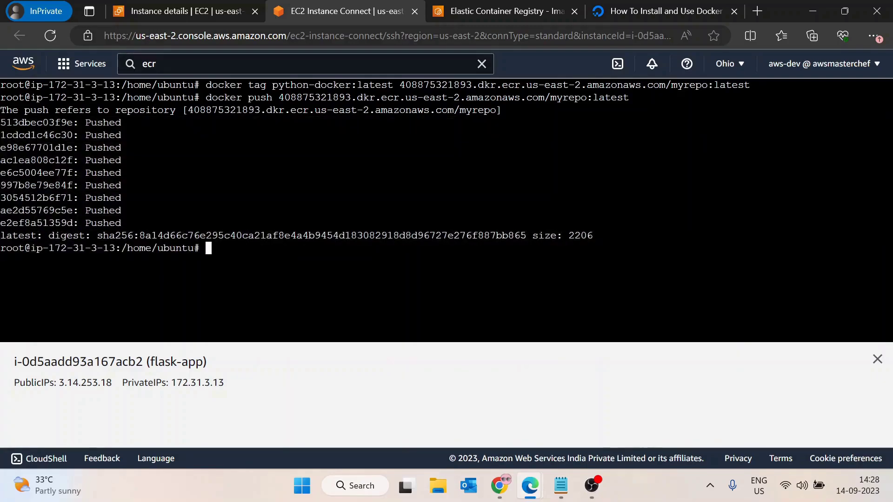
Step: Close the push commands, refresh the myrepo image list and open the details of the image tagged latest
click(521, 4)
scroll(500, 280, up, 3)
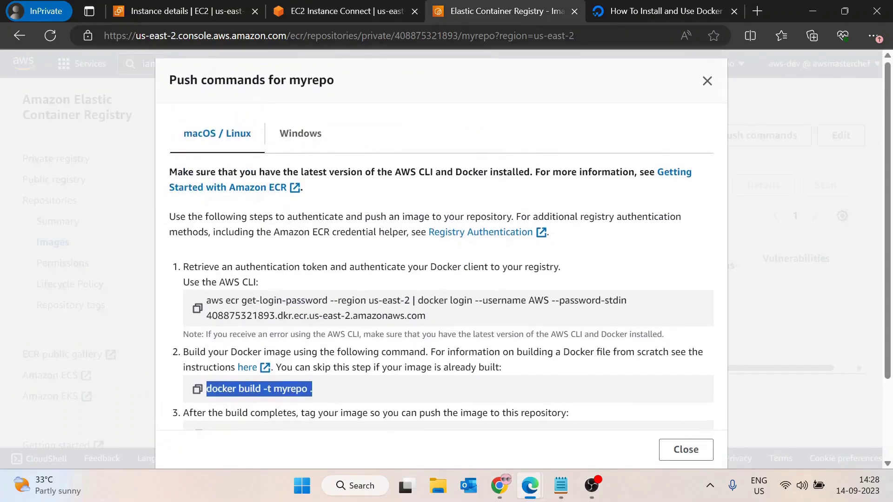
click(706, 82)
click(644, 185)
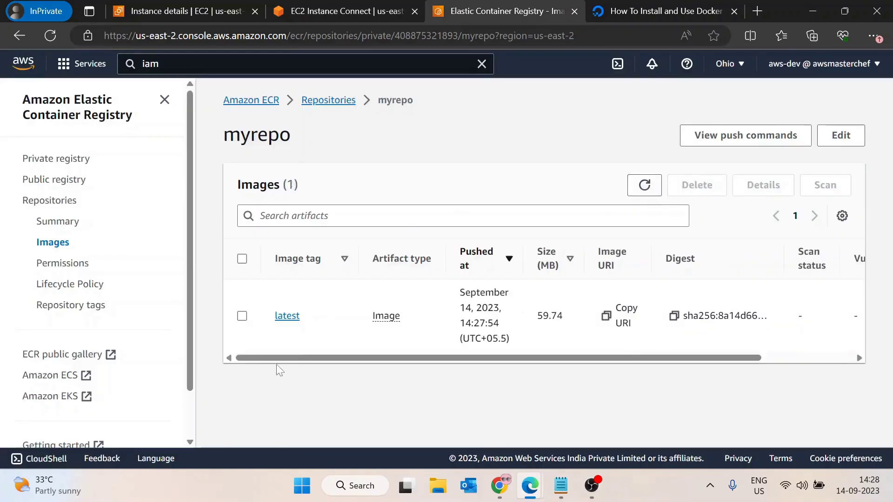
drag(277, 359, 259, 367)
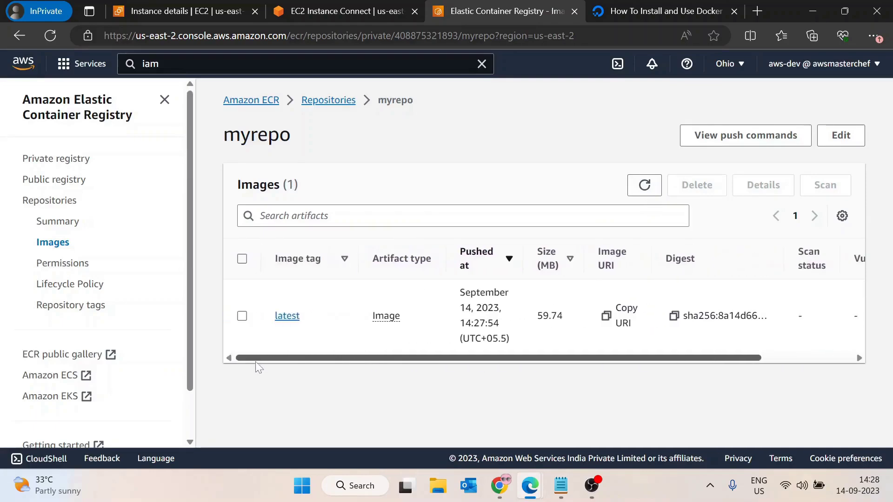
click(289, 319)
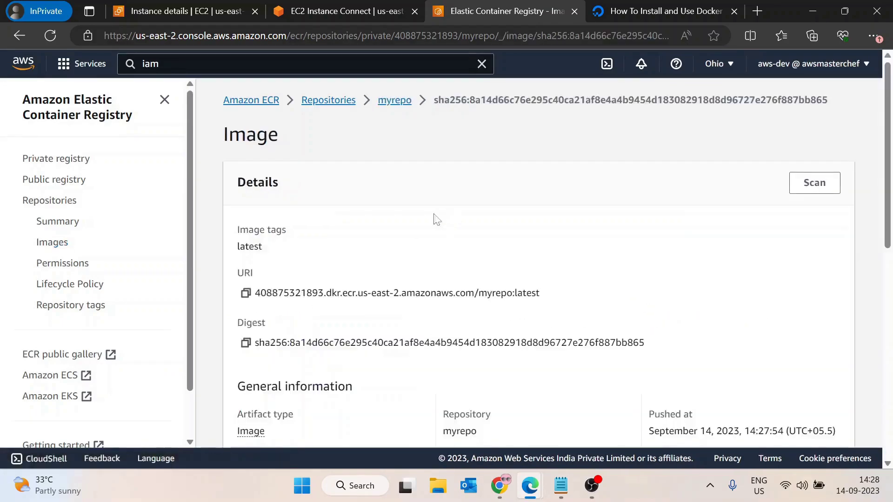
Step: Copy the image URI of myrepo:latest and review the image's push time, size, scanning and replication details
scroll(253, 316, down, 1)
click(246, 230)
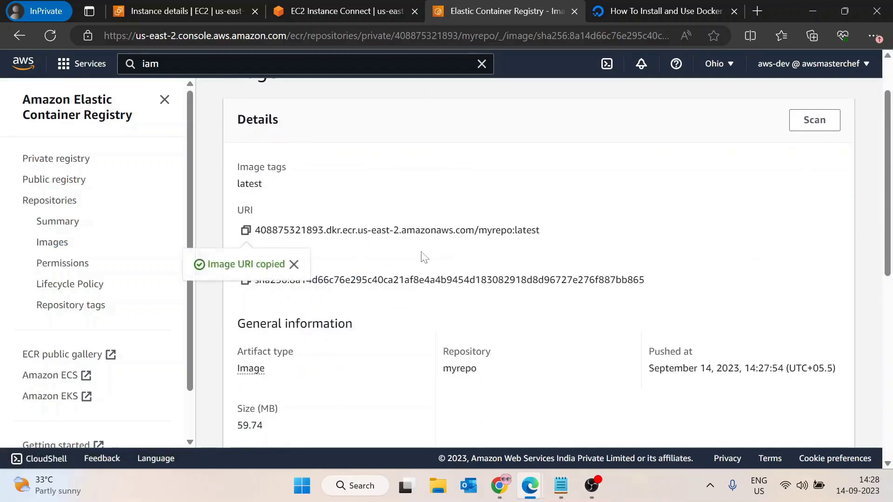
scroll(395, 279, down, 1)
scroll(265, 307, down, 2)
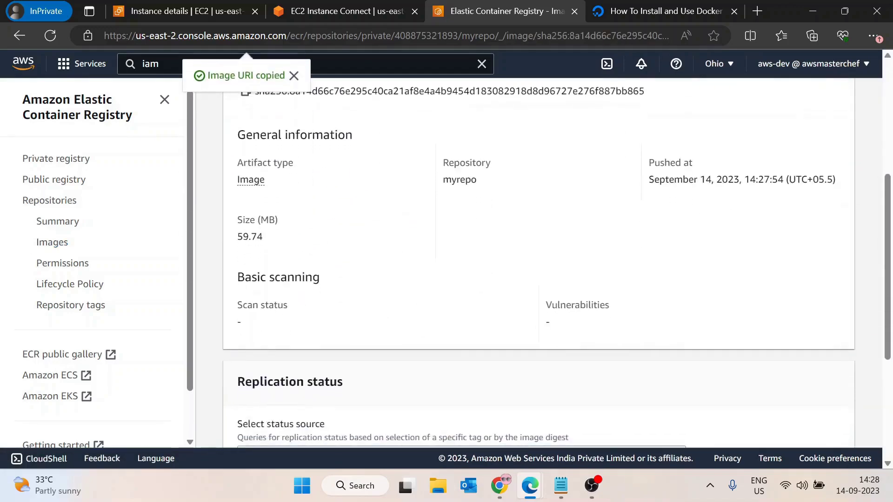
scroll(562, 263, down, 3)
scroll(503, 299, up, 3)
drag(648, 179, 757, 179)
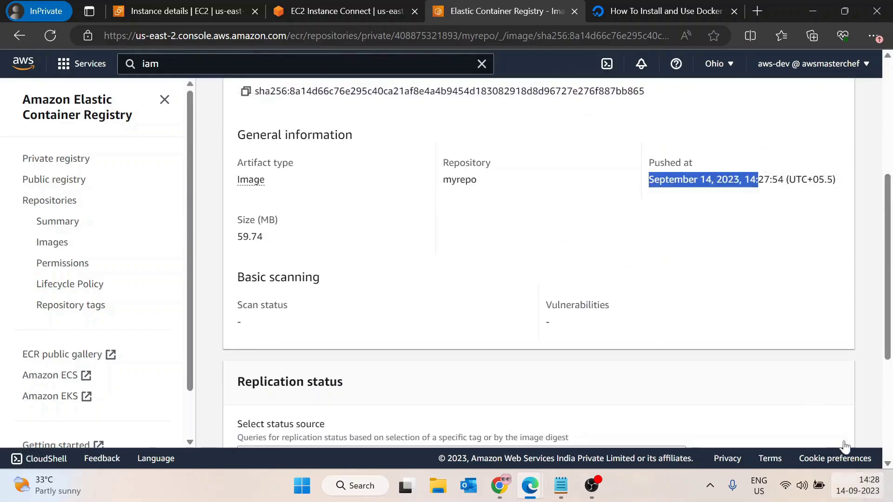
click(563, 258)
scroll(475, 285, up, 5)
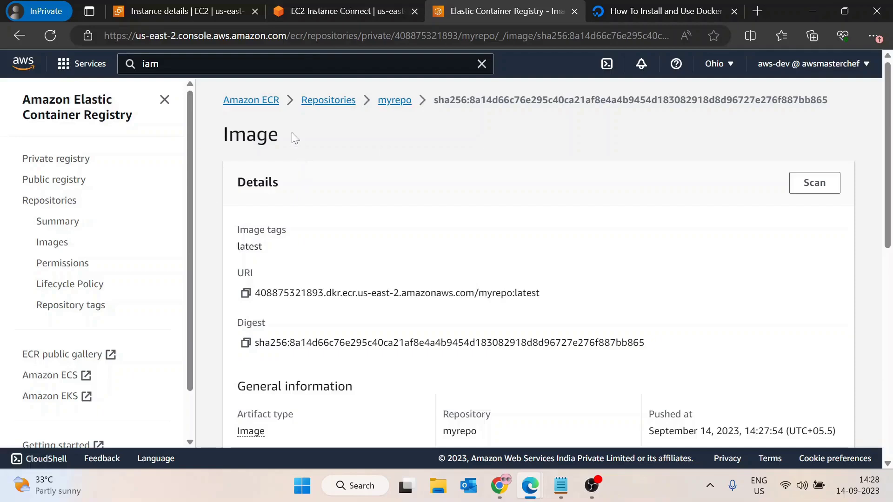
Step: Search the AWS services for ecs and open Elastic Container Service in a new browser tab
drag(141, 63, 534, 100)
key(BackSpace)
text(ecs)
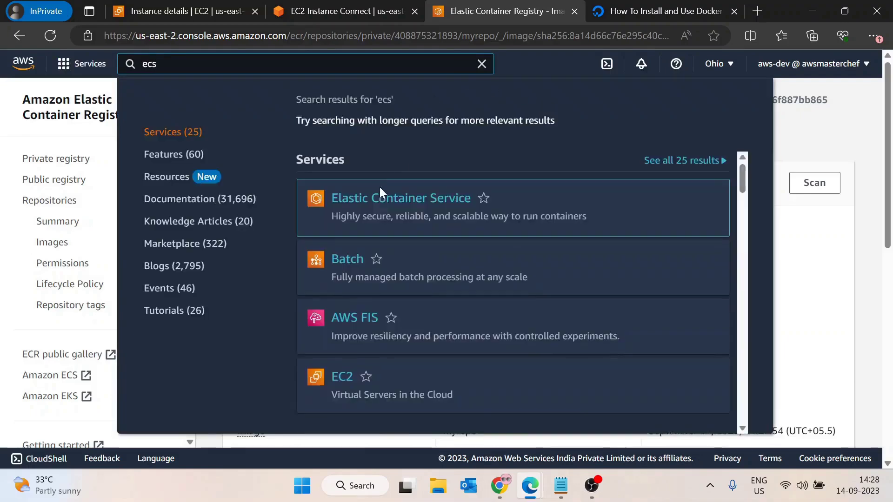
middle_click(400, 198)
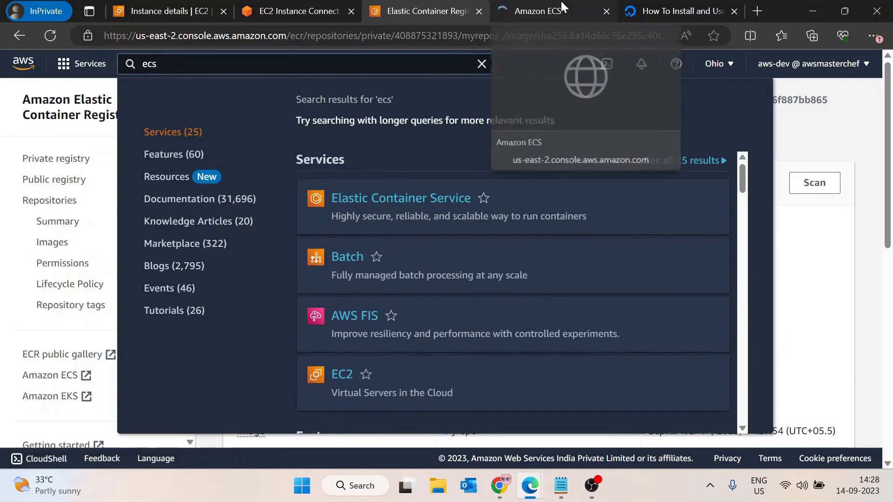
click(563, 7)
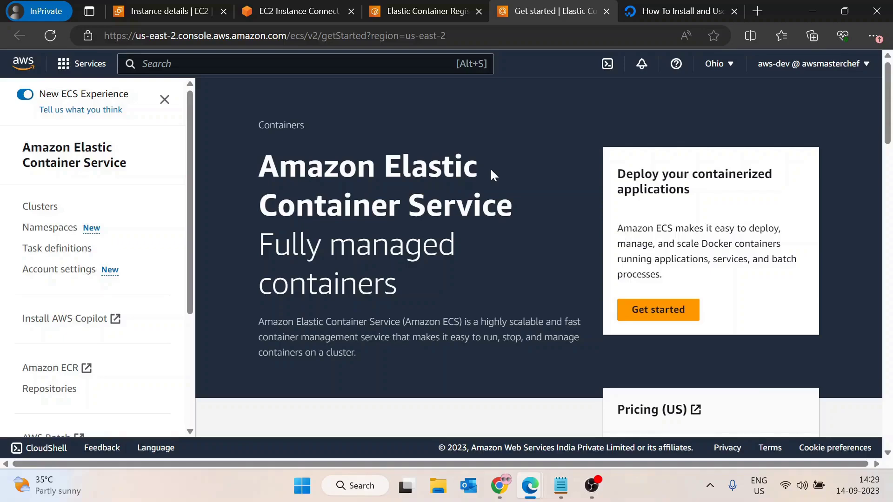
Step: Start creating an ECS cluster and name it devcluster
click(657, 321)
click(791, 142)
click(434, 280)
text(devcluster)
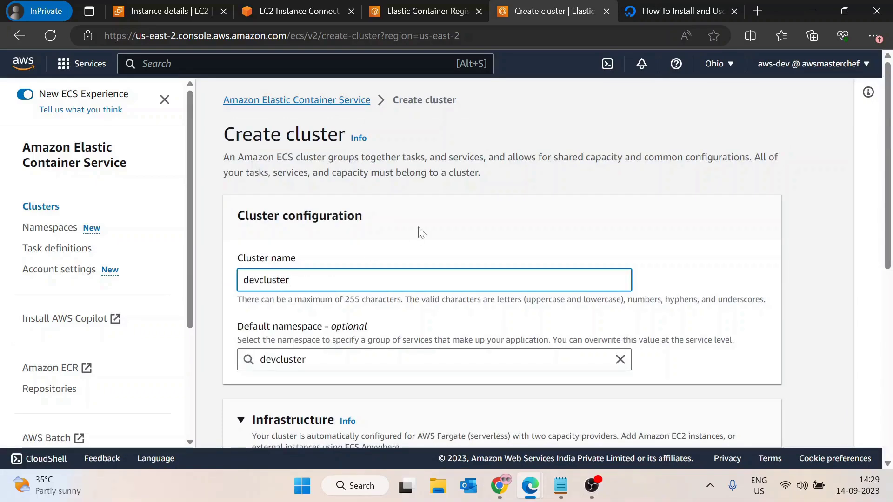
Step: Review the cluster's infrastructure options, keep only AWS Fargate (serverless) enabled and create the cluster
scroll(318, 251, down, 3)
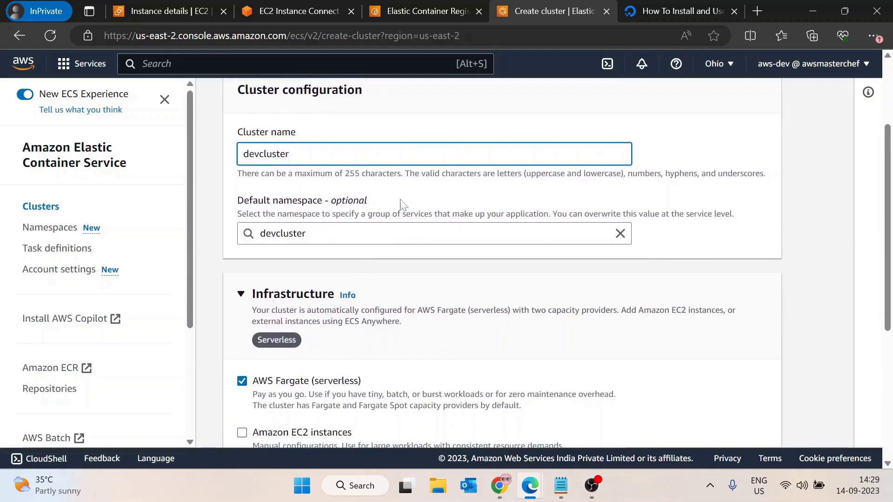
scroll(304, 270, down, 3)
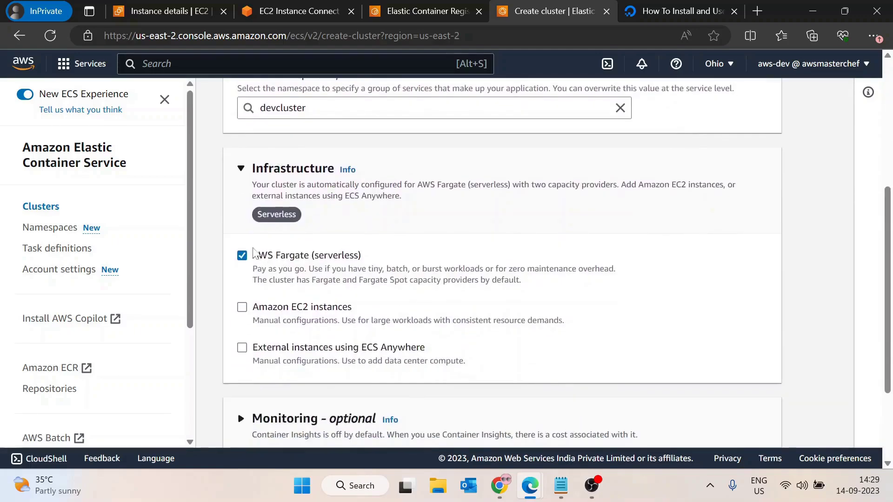
scroll(321, 289, down, 1)
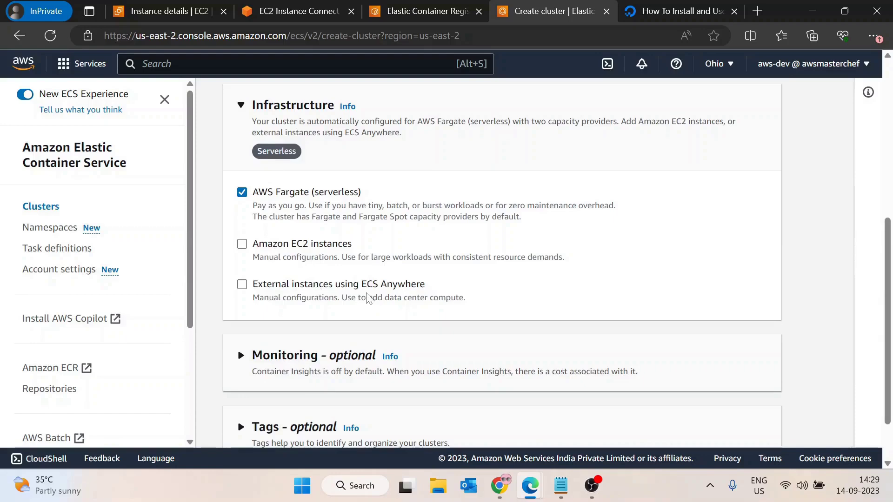
double_click(297, 192)
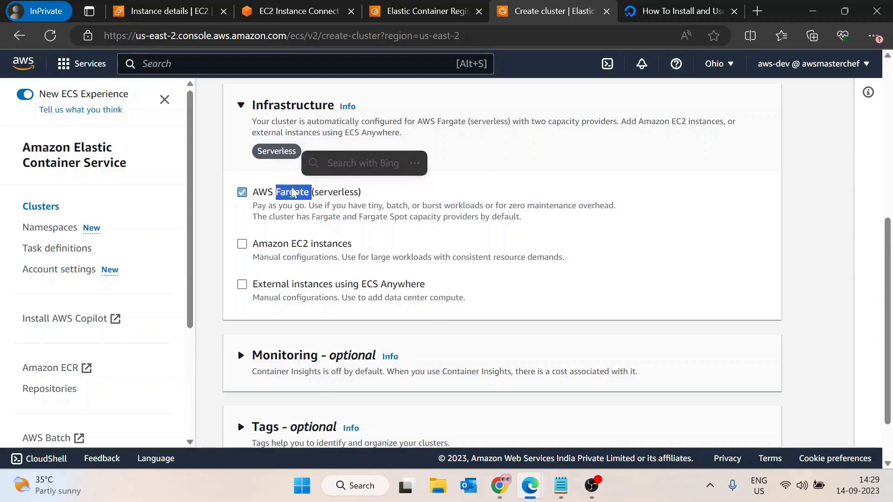
double_click(336, 192)
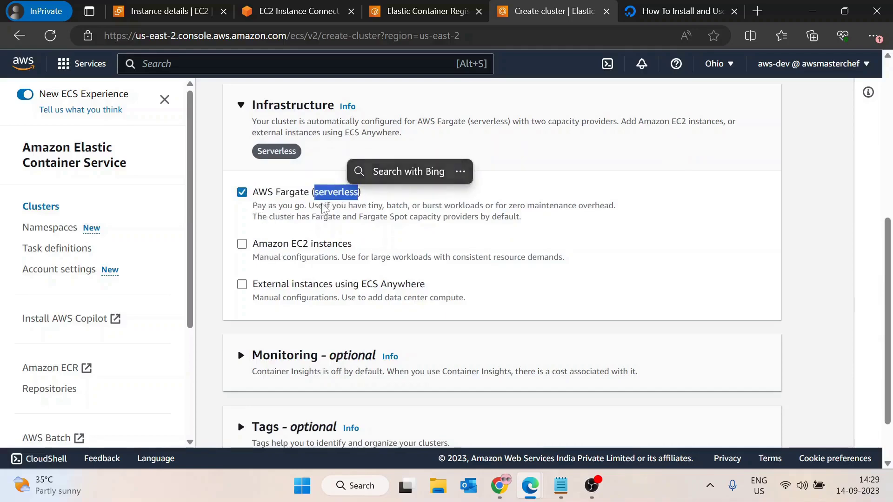
click(242, 244)
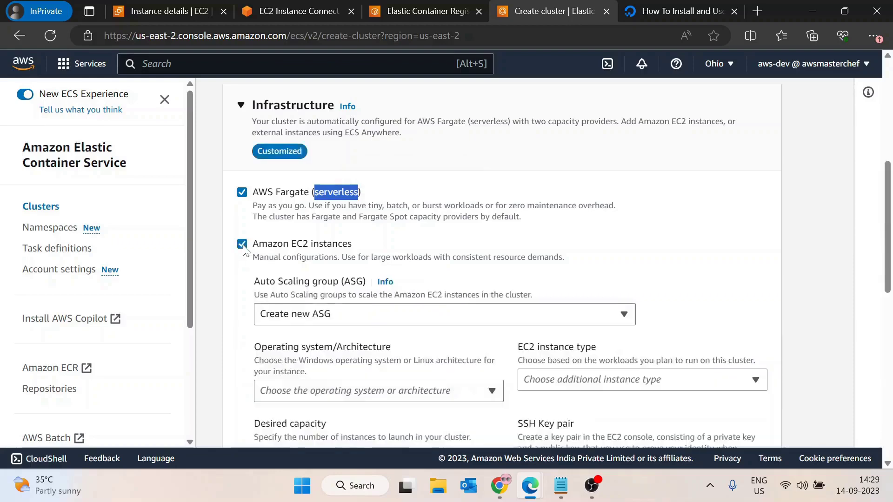
click(242, 244)
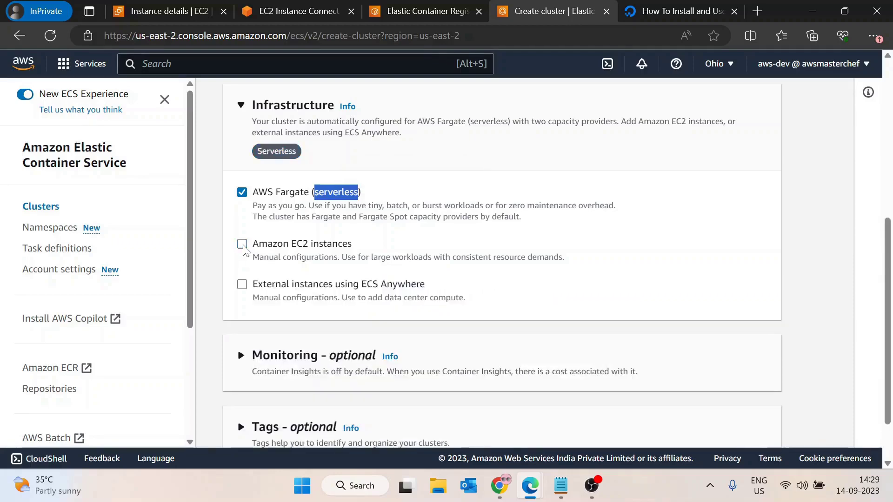
double_click(517, 259)
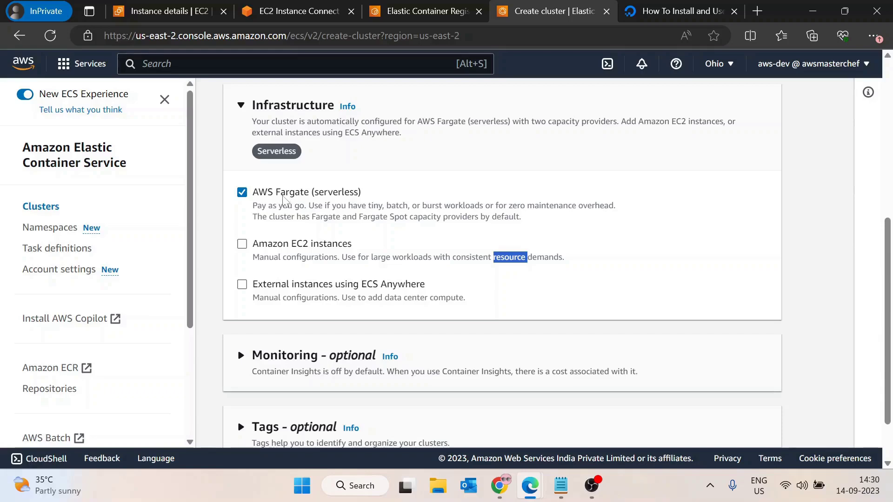
scroll(364, 281, down, 2)
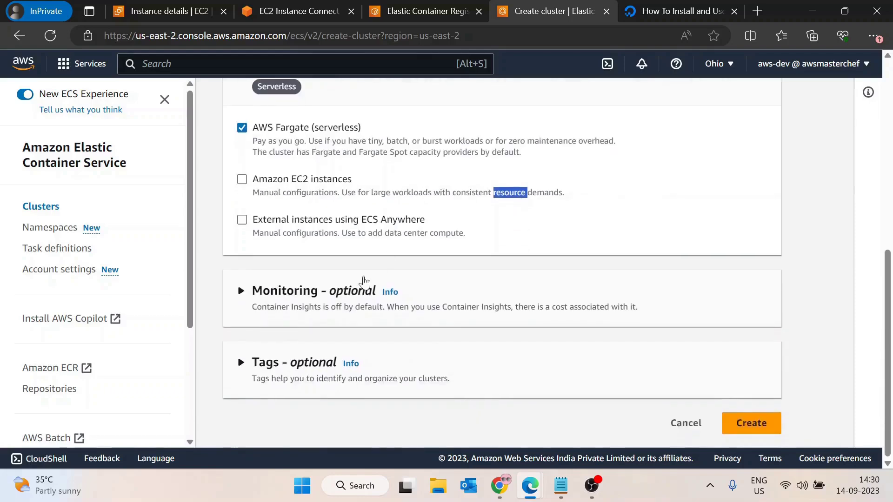
click(743, 425)
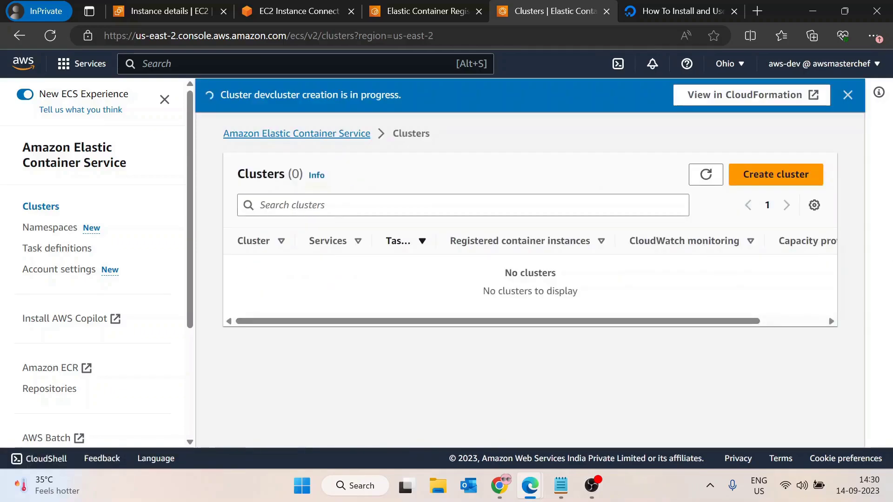
Step: Start a new ECS task definition and set its task definition family name to BE-APP
click(44, 255)
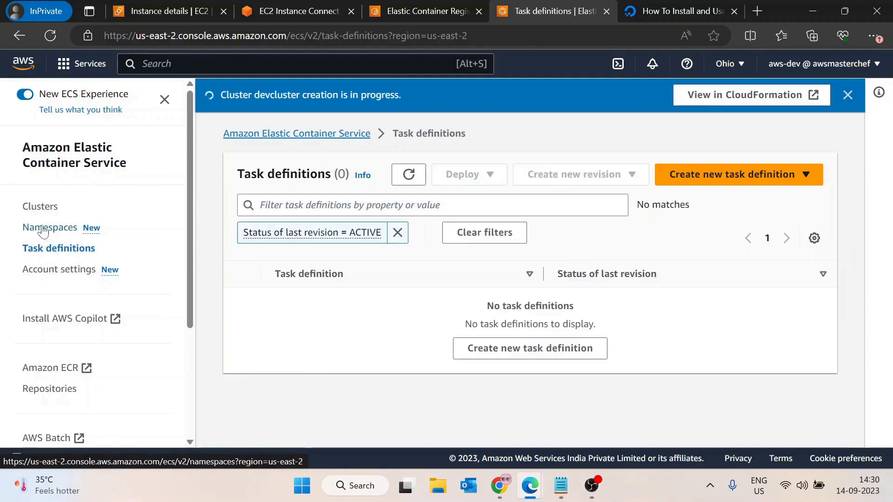
click(689, 181)
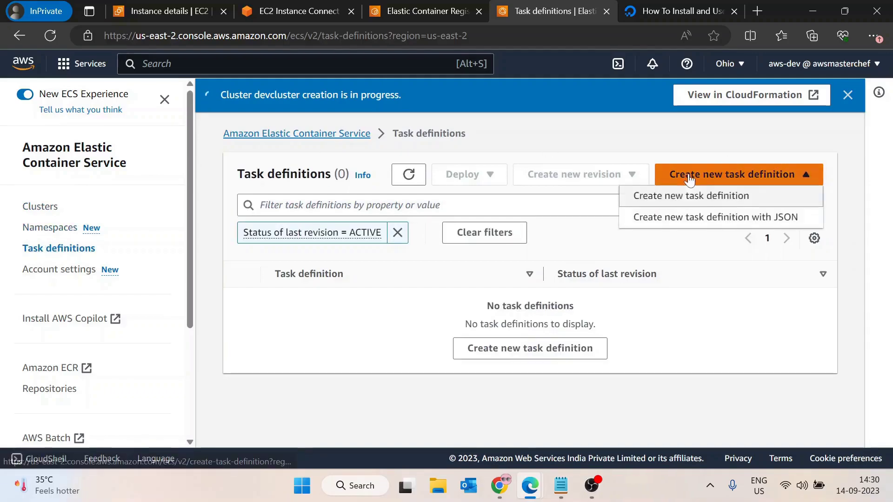
click(686, 196)
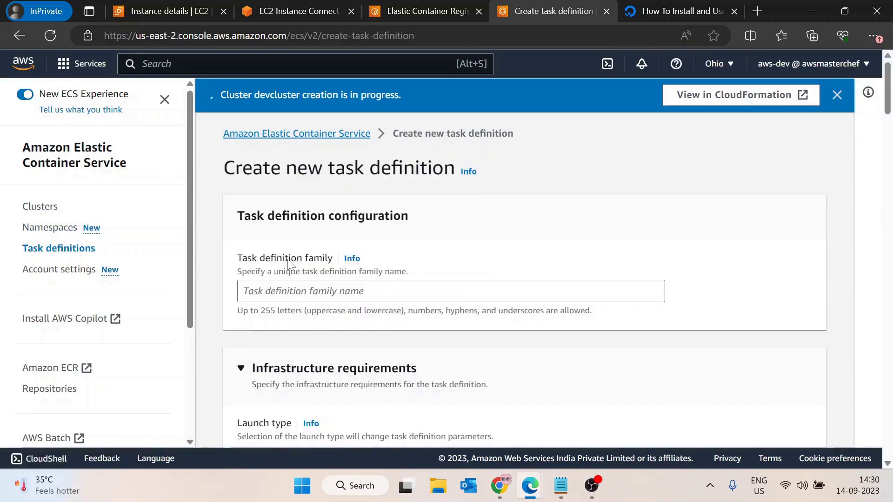
click(373, 291)
scroll(373, 257, down, 1)
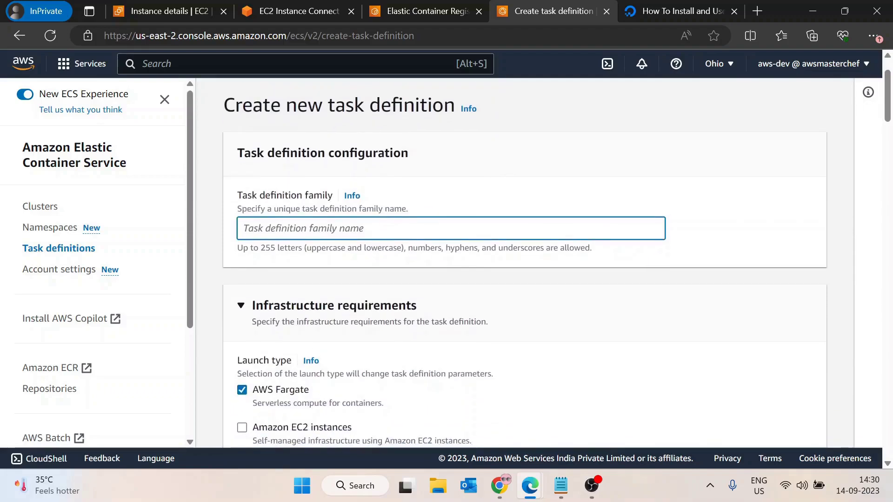
text(flask)
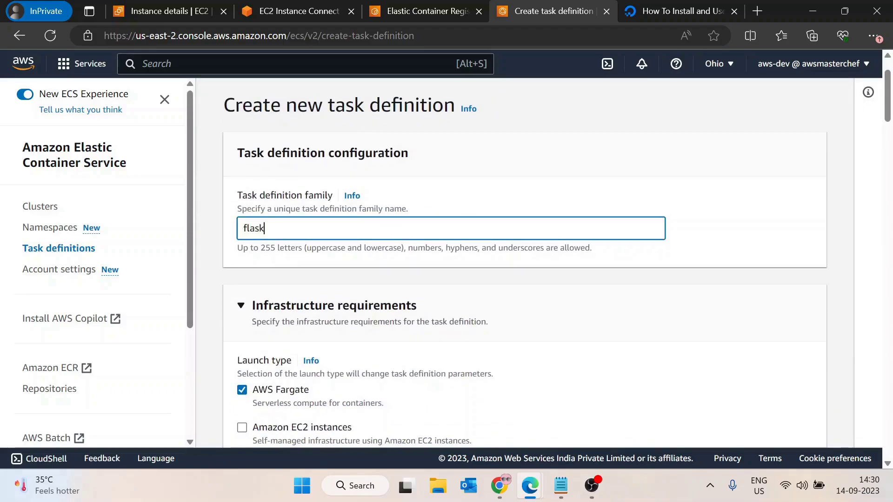
text(-app)
key(ctrl+a)
key(BackSpace)
text(B)
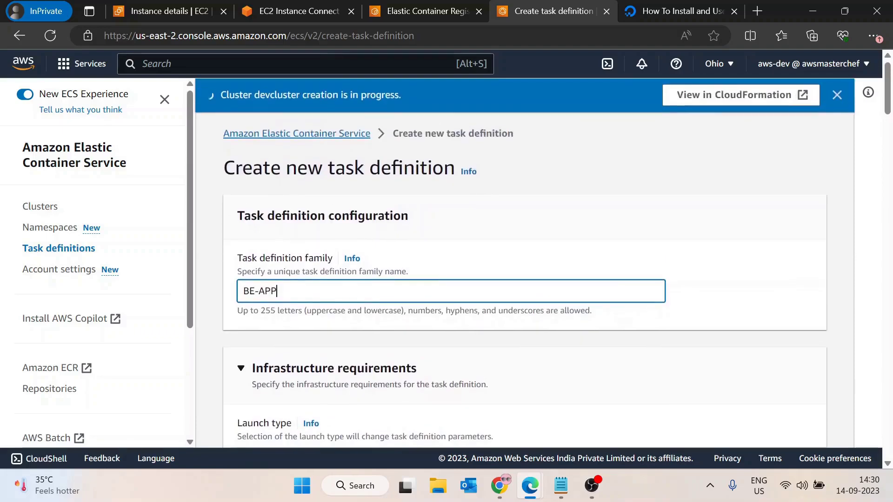
Step: Check the task's launch type and the available operating system/architecture options, keeping AWS Fargate and Linux/X86_64
scroll(357, 269, down, 3)
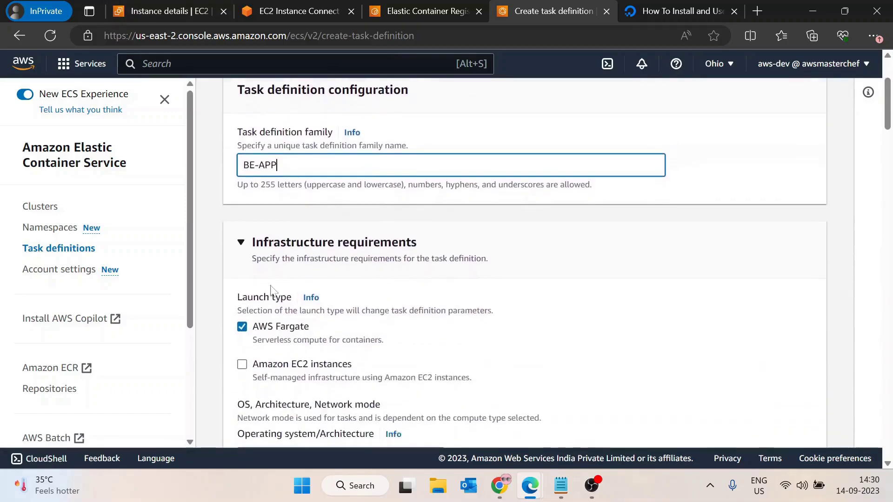
scroll(308, 204, down, 3)
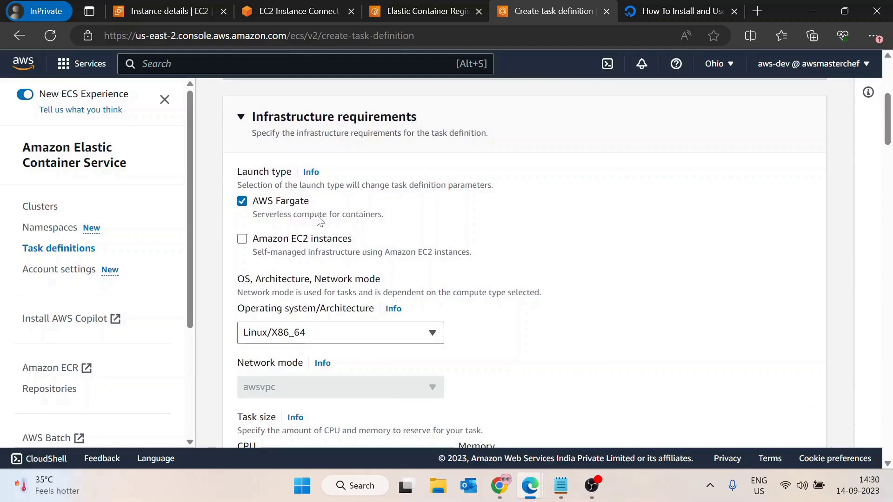
scroll(324, 272, down, 2)
scroll(272, 291, down, 2)
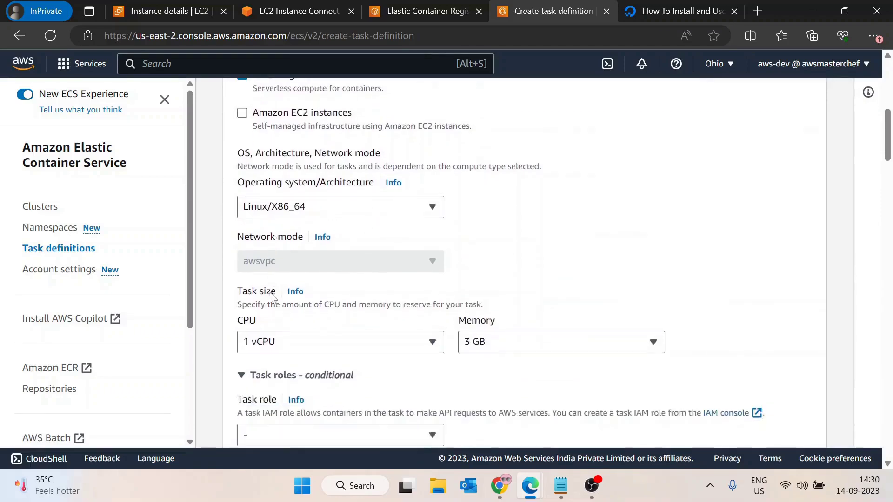
scroll(298, 302, down, 2)
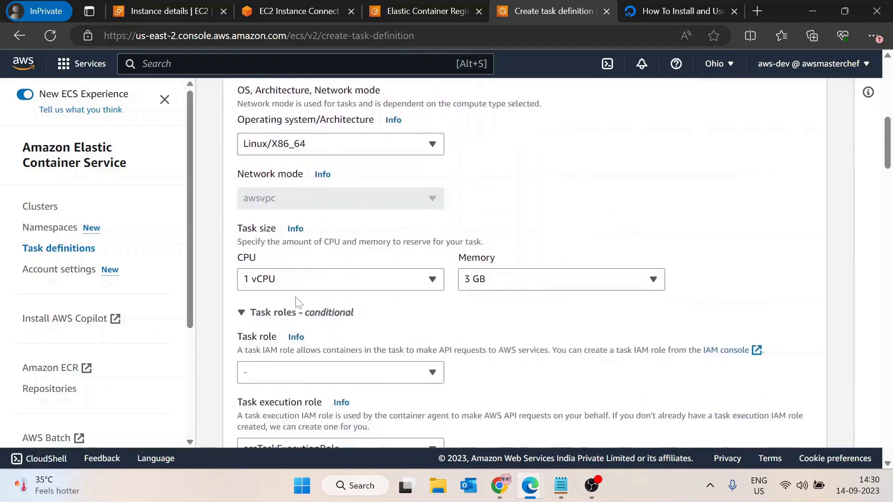
click(330, 144)
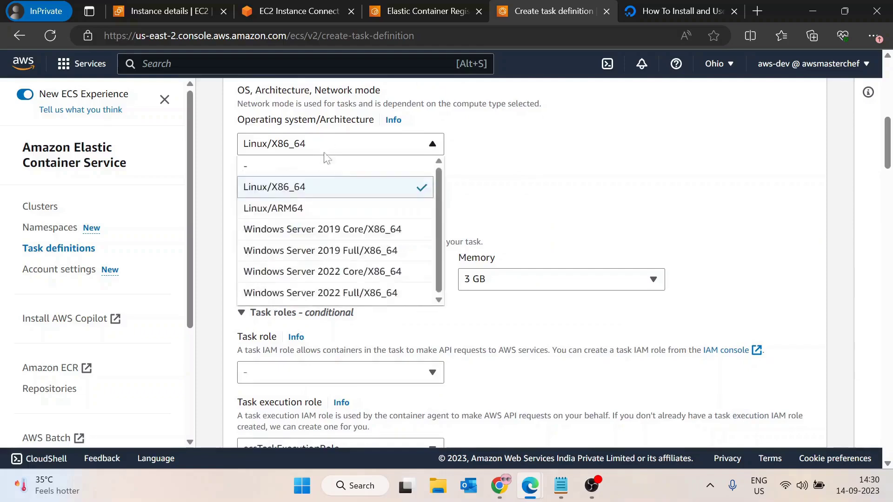
click(609, 178)
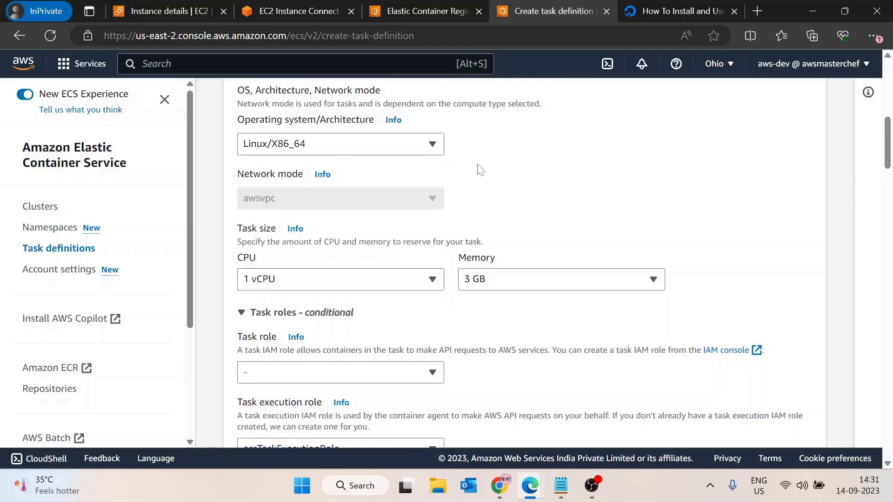
Step: Set the CPU in the task size settings to .25 vCPU
click(296, 281)
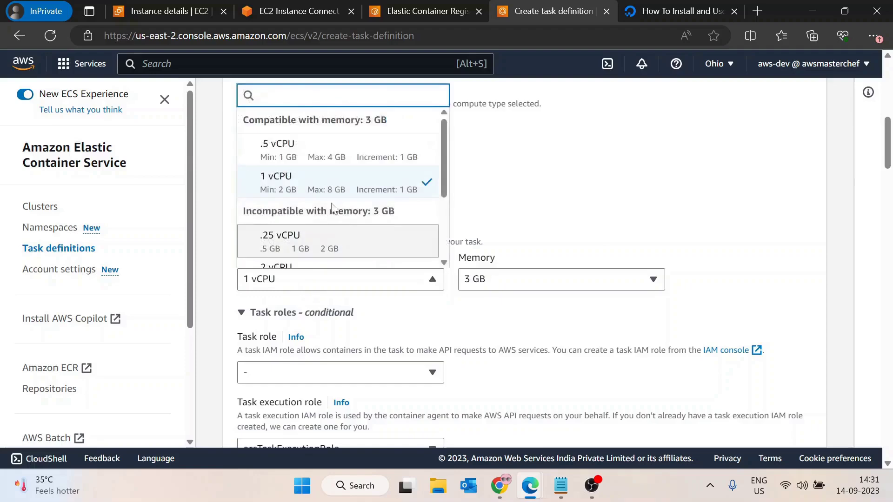
scroll(391, 198, up, 3)
scroll(391, 197, down, 3)
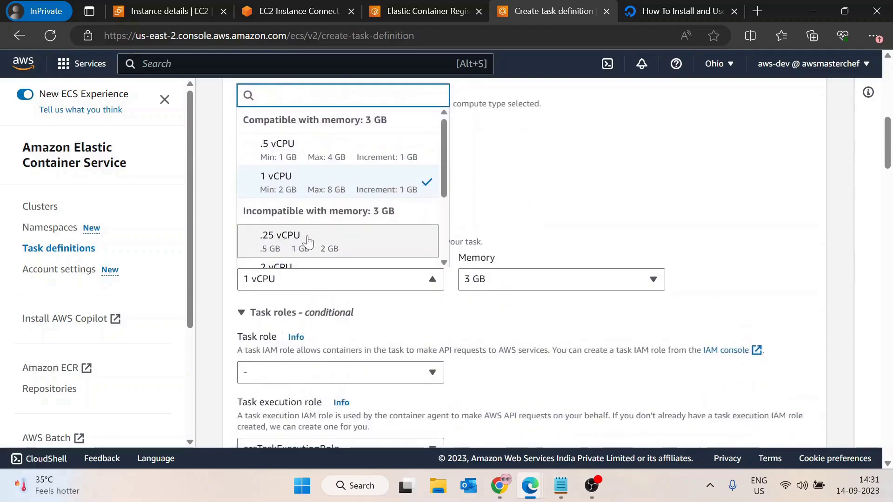
scroll(331, 247, down, 3)
scroll(326, 223, up, 1)
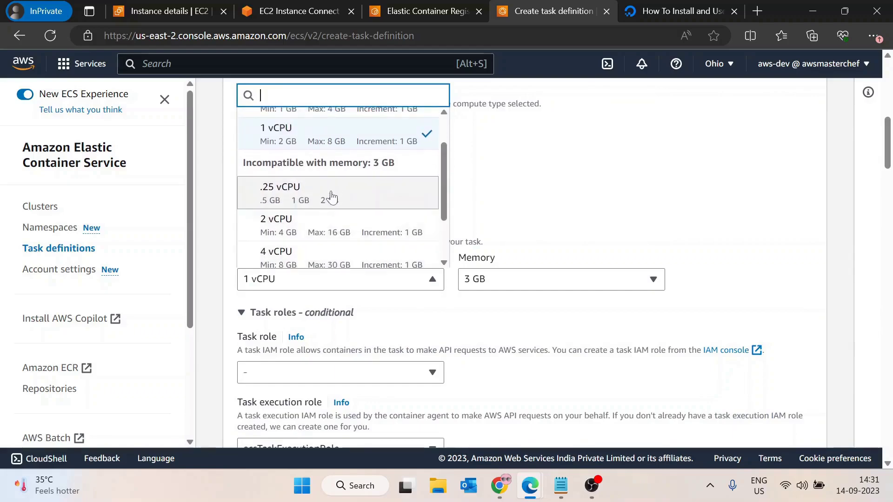
click(329, 196)
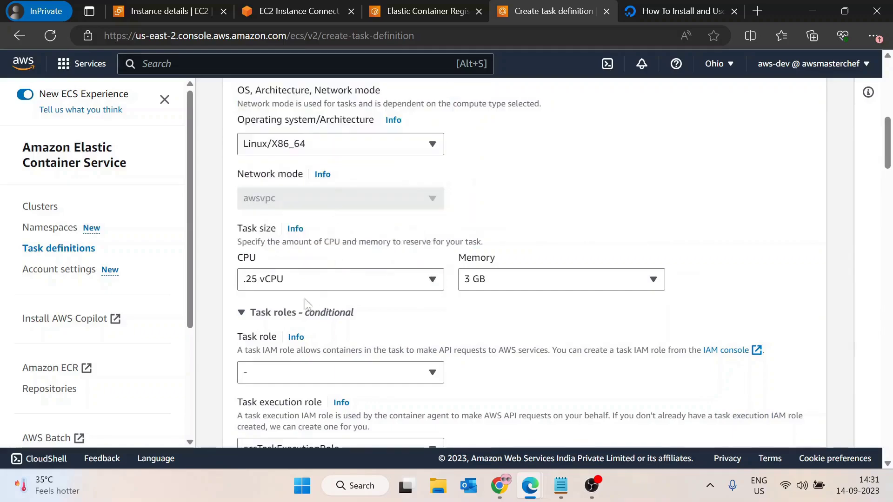
Step: Set the memory in the task size settings to .5 GB
click(496, 279)
scroll(521, 177, up, 3)
scroll(531, 191, down, 1)
click(526, 209)
scroll(566, 255, down, 2)
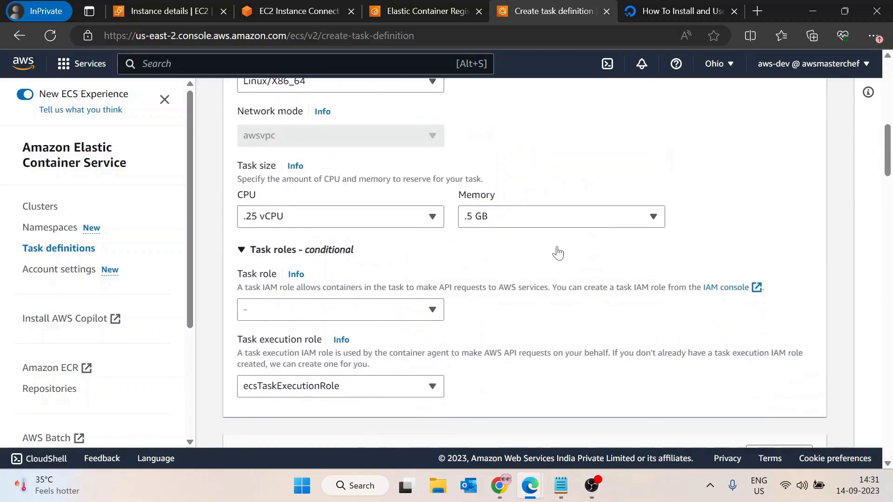
Step: Name the task definition's first container flaska-pp
scroll(538, 237, down, 1)
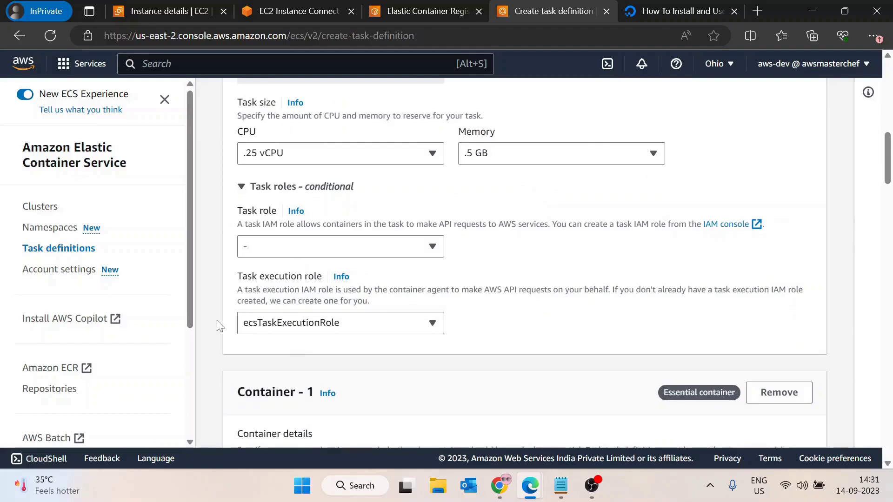
scroll(344, 326, down, 3)
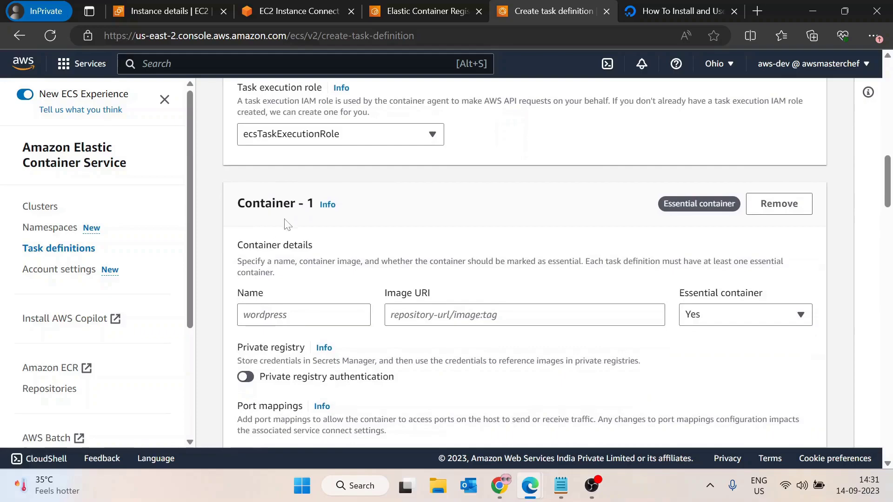
scroll(284, 238, down, 1)
click(296, 257)
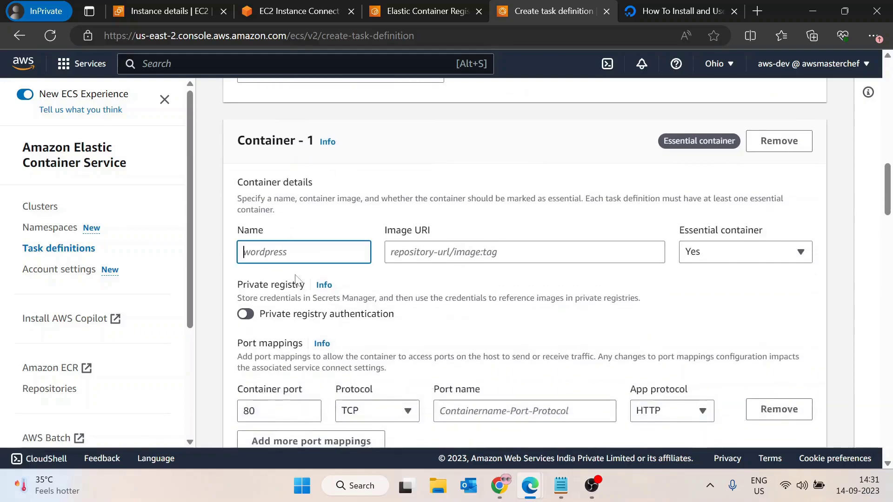
text(flaska-pp)
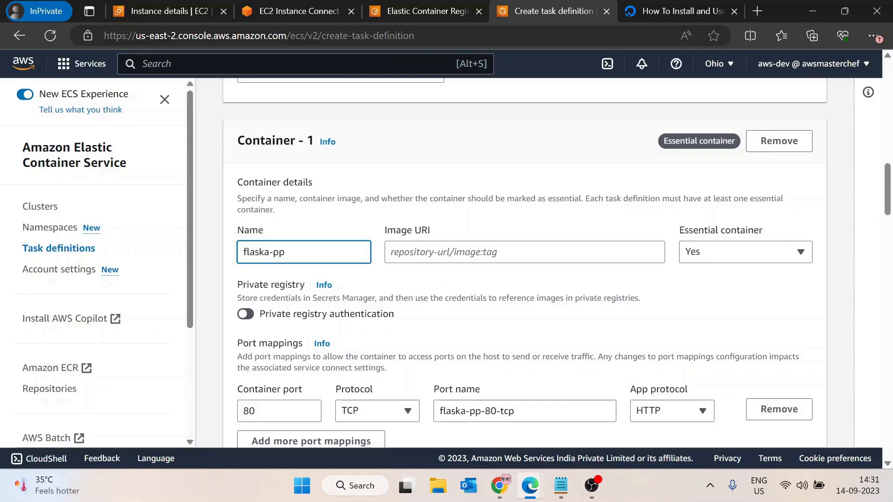
Step: Copy the URI of the latest image in the ECR repository myrepo and paste it as the container's image URI
click(525, 252)
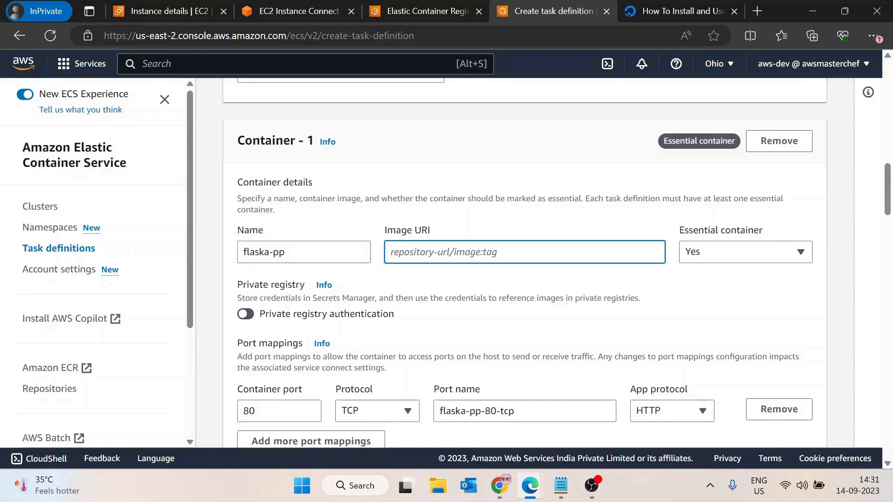
click(432, 11)
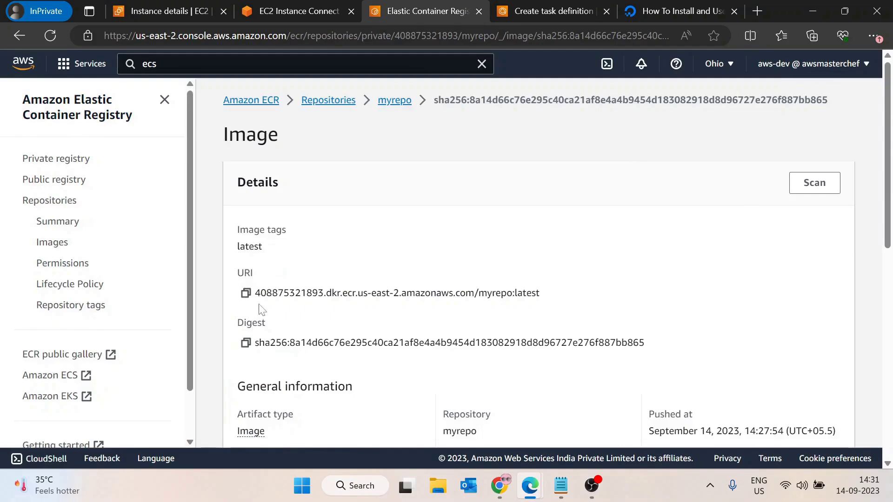
click(245, 292)
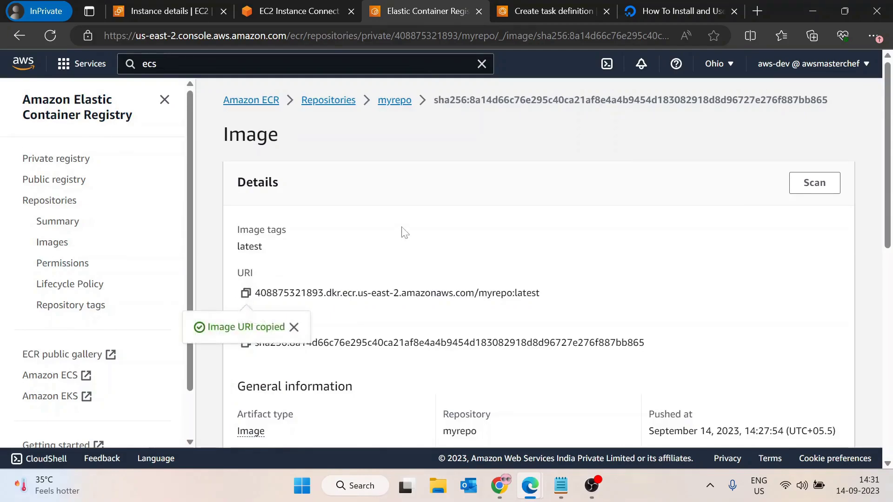
click(398, 102)
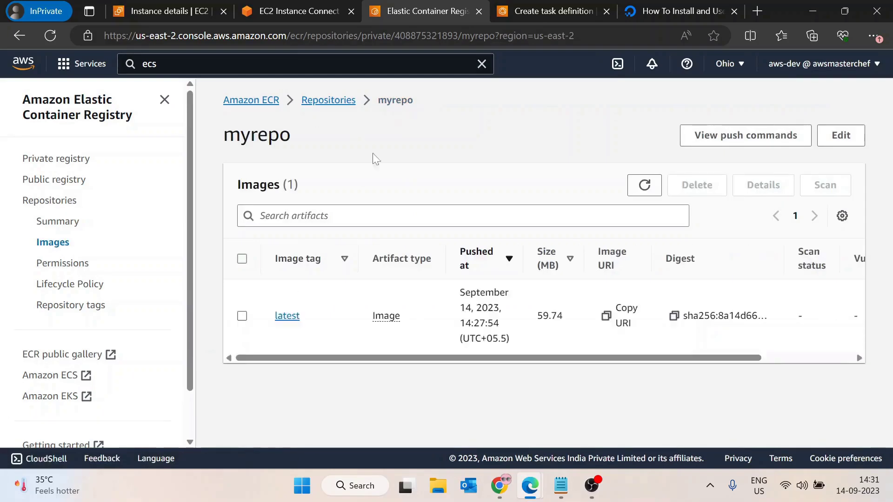
click(285, 320)
scroll(329, 319, down, 2)
click(245, 230)
click(316, 11)
click(542, 10)
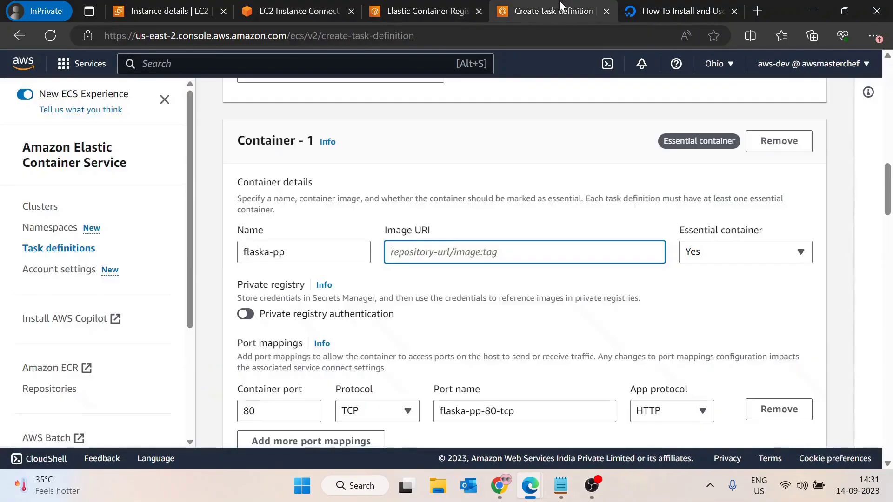
click(462, 246)
key(ctrl+v)
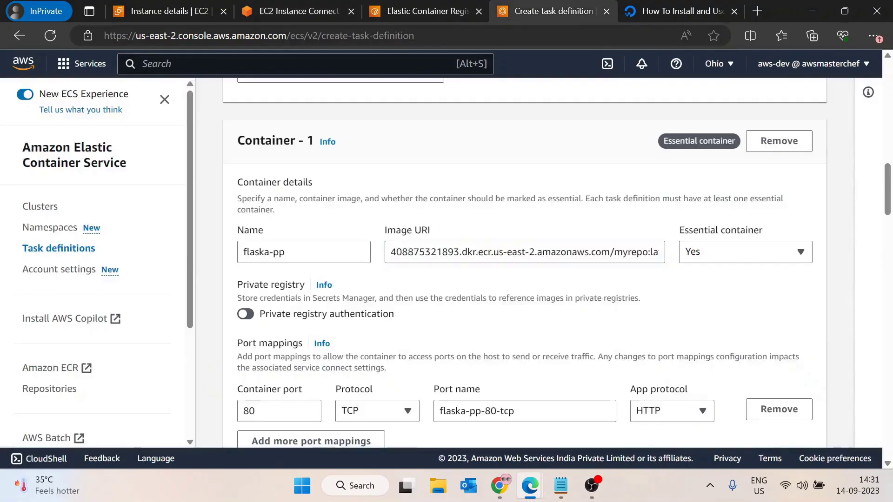
Step: Look up the Flask app's port in the Notepad notes and set the container port to 8000 in the port mapping
scroll(524, 263, down, 4)
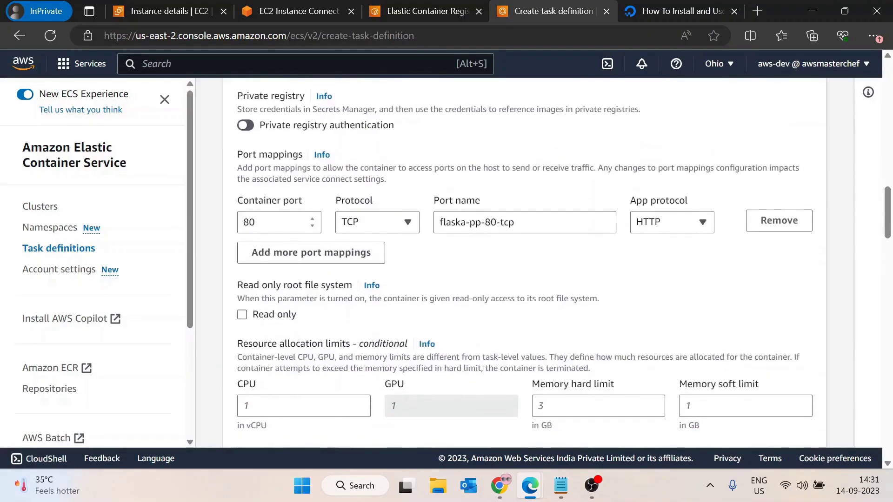
click(274, 221)
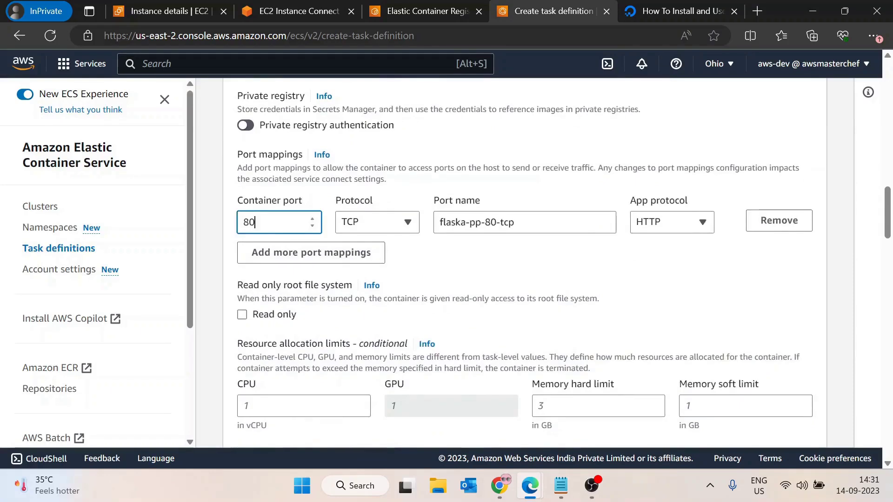
click(561, 486)
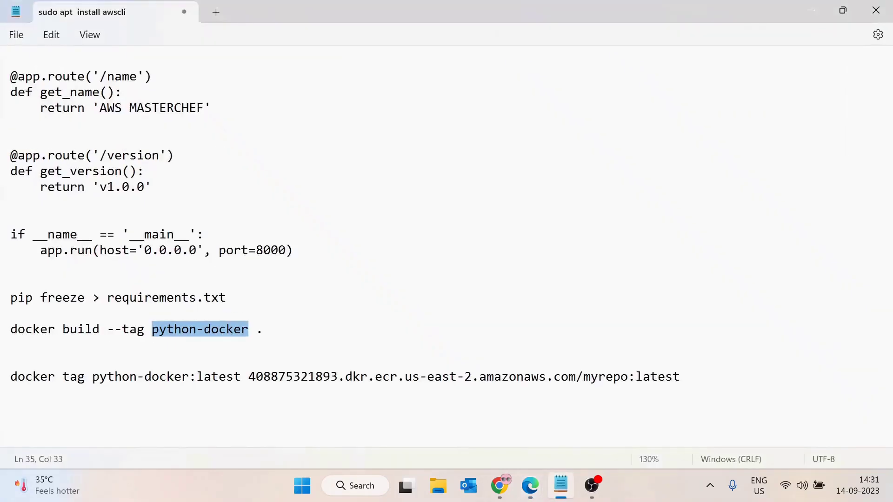
double_click(274, 252)
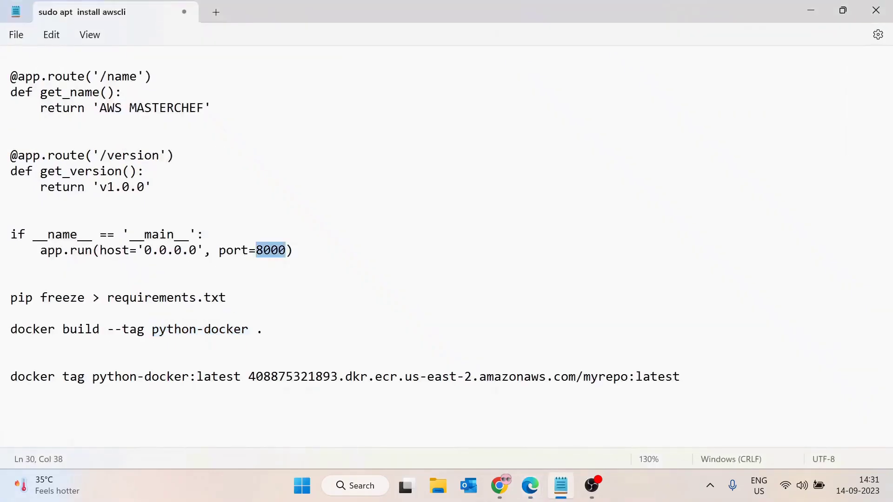
click(820, 16)
text(000)
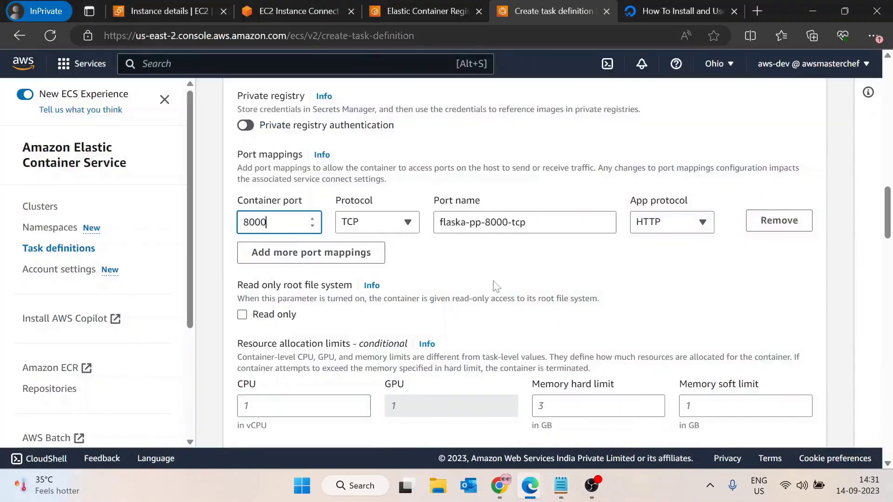
Step: Review the resource limits, environment variable and logging settings, keep their defaults, and create the task definition
scroll(496, 286, down, 4)
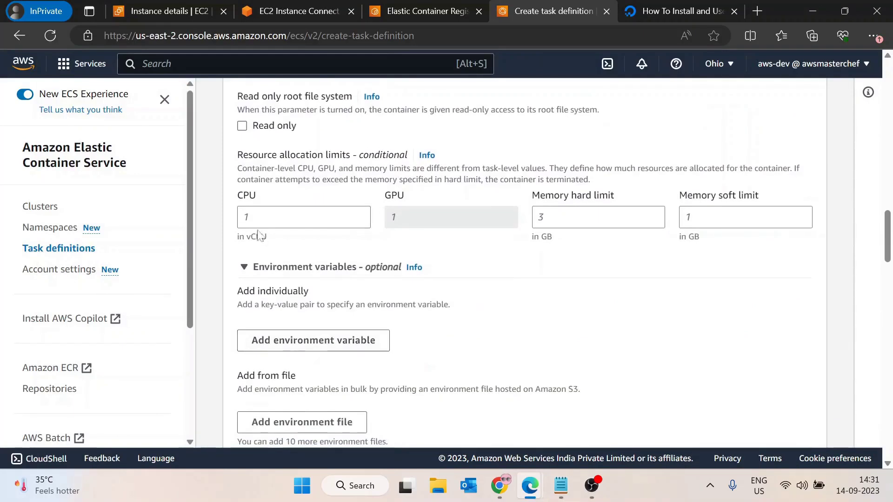
scroll(277, 285, up, 3)
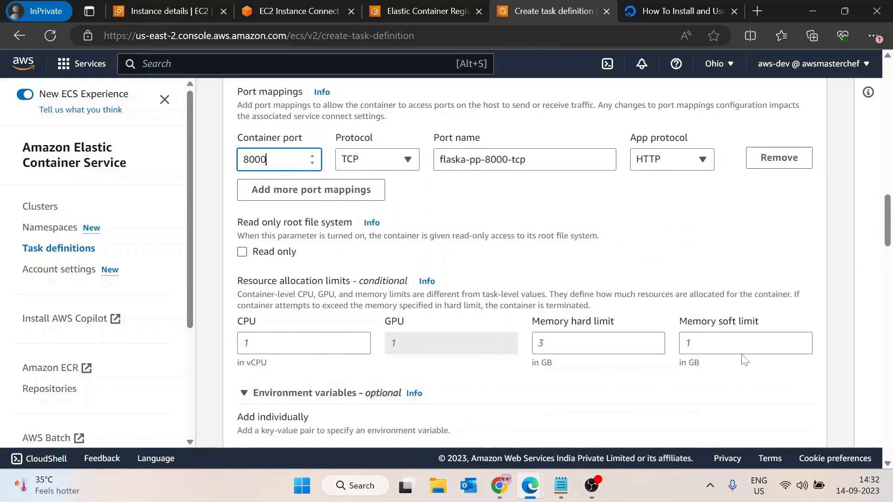
scroll(309, 350, down, 3)
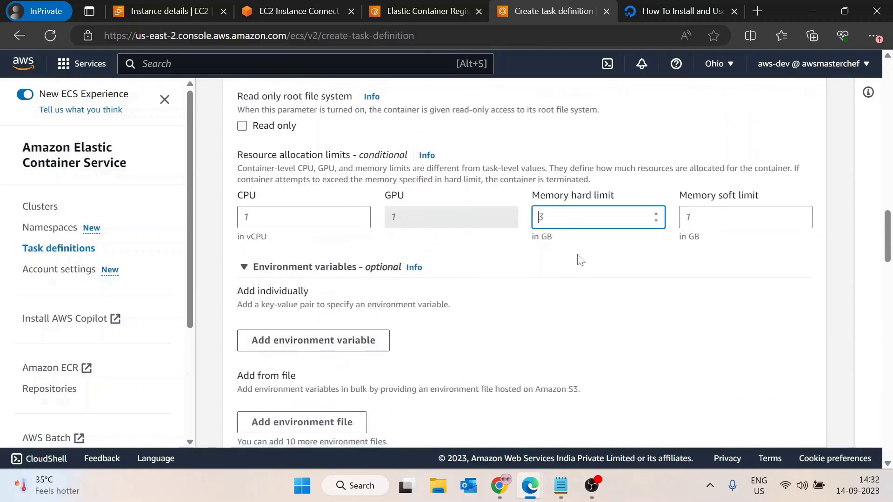
scroll(354, 280, down, 2)
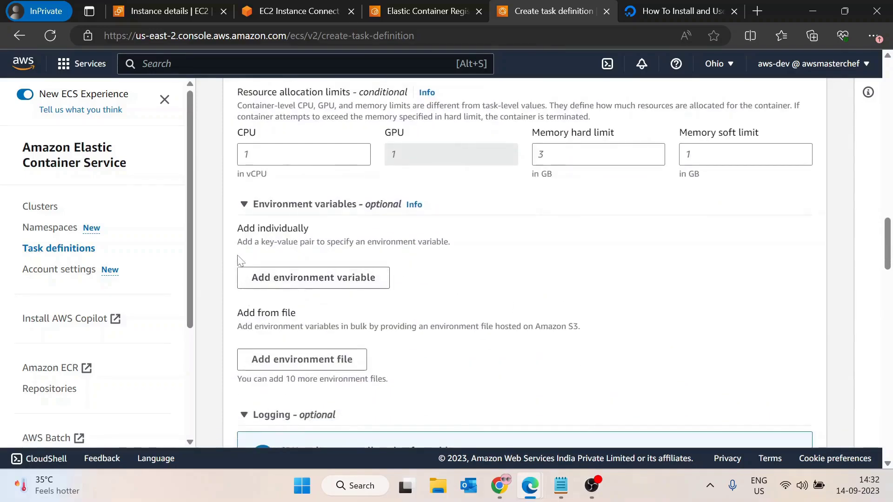
scroll(300, 260, down, 5)
scroll(301, 259, down, 1)
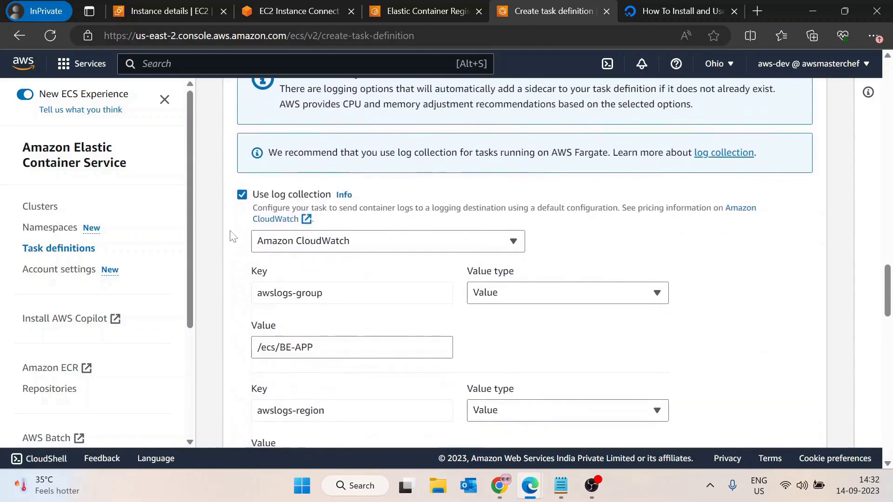
scroll(301, 259, down, 5)
scroll(349, 289, down, 15)
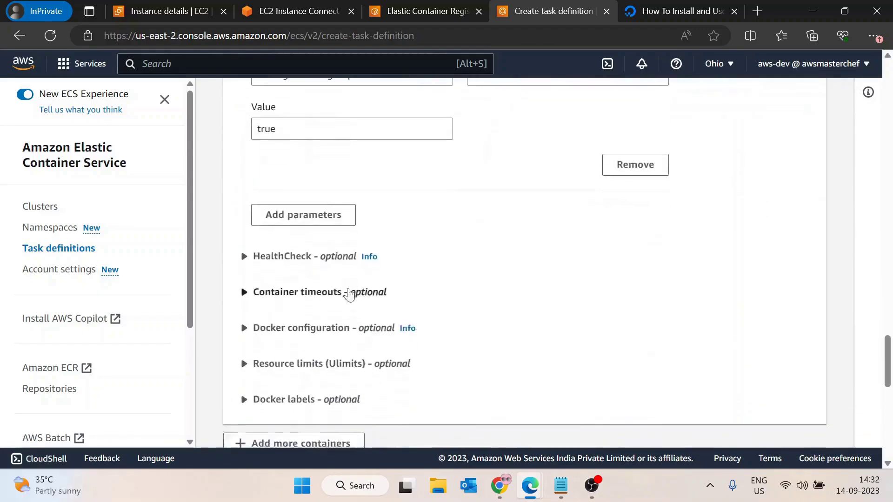
click(788, 427)
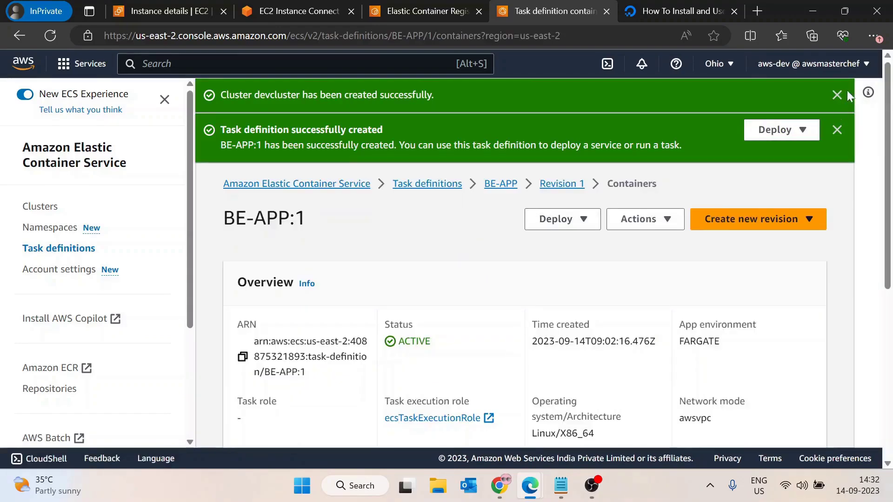
Step: Dismiss the success notifications and view the list of ECS clusters
click(838, 96)
click(837, 95)
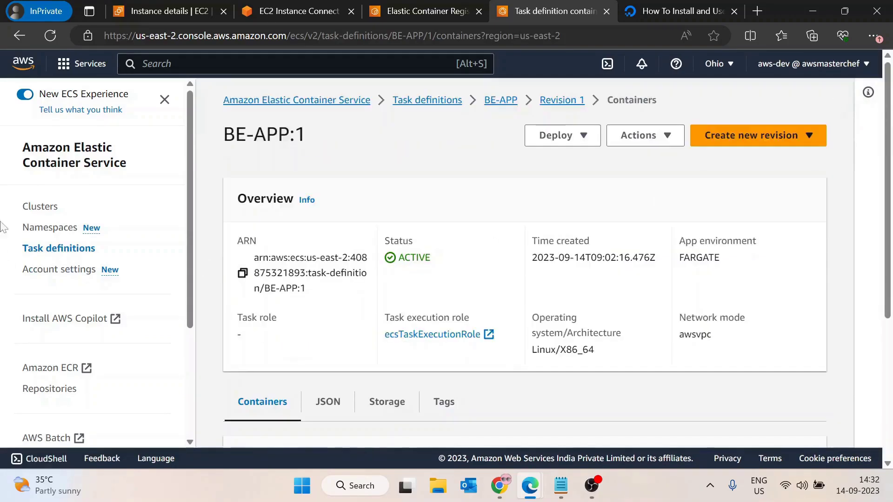
click(35, 206)
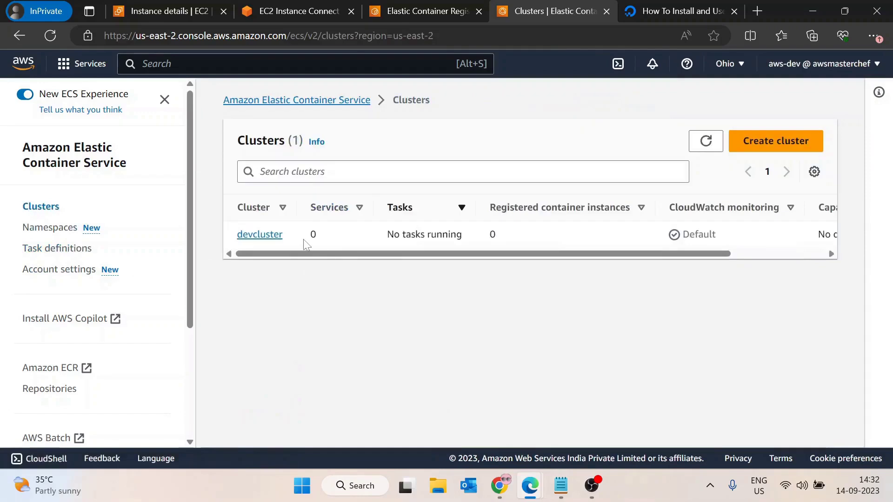
Step: Start running a task from the BE-APP task definition and choose devcluster as its existing cluster
click(46, 248)
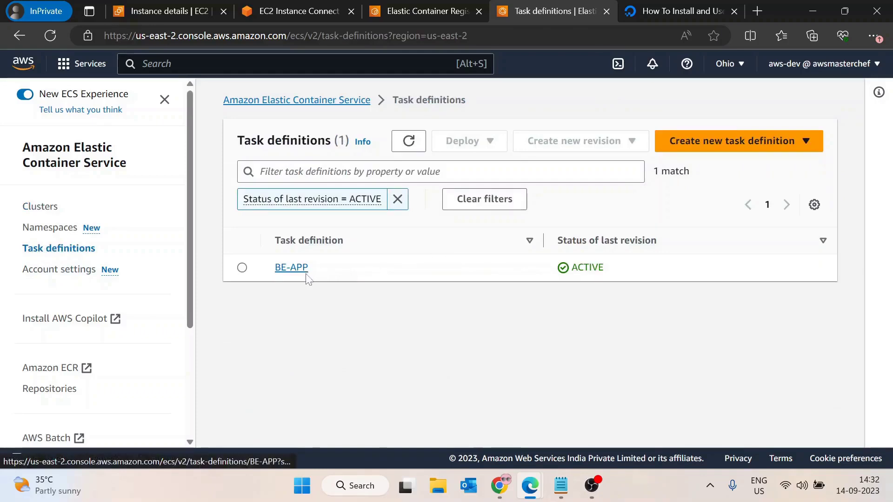
click(242, 269)
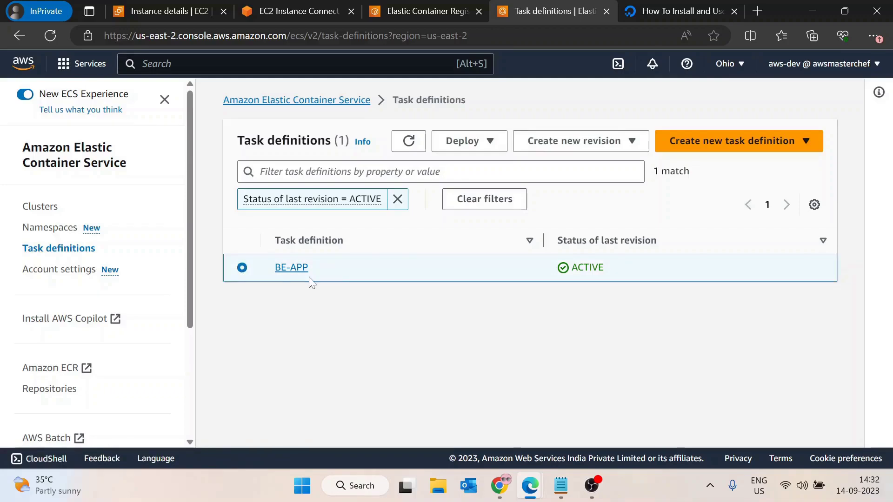
click(477, 148)
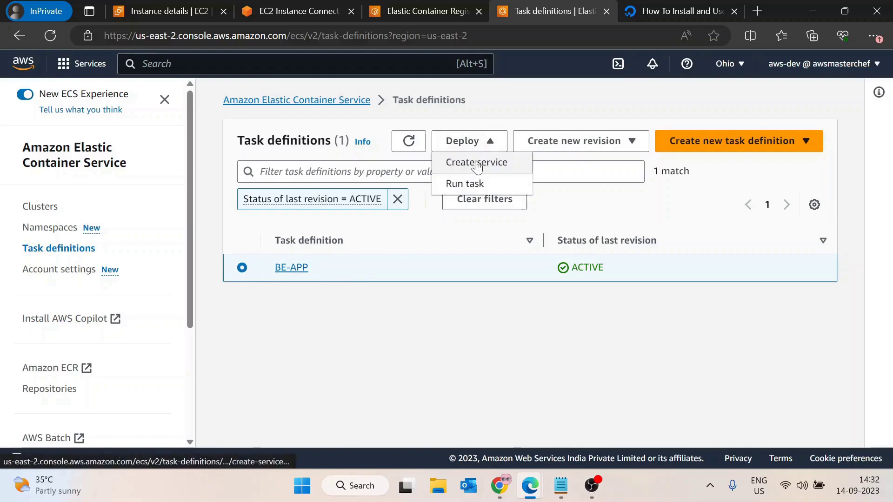
click(466, 185)
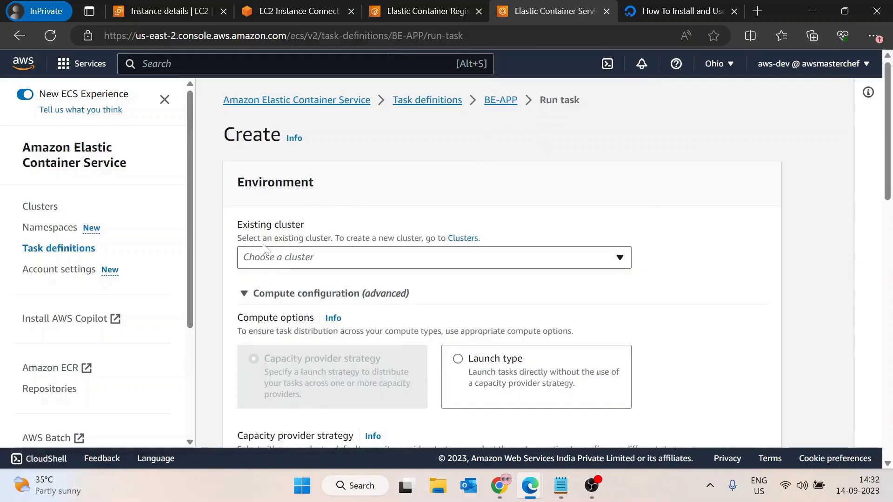
click(285, 261)
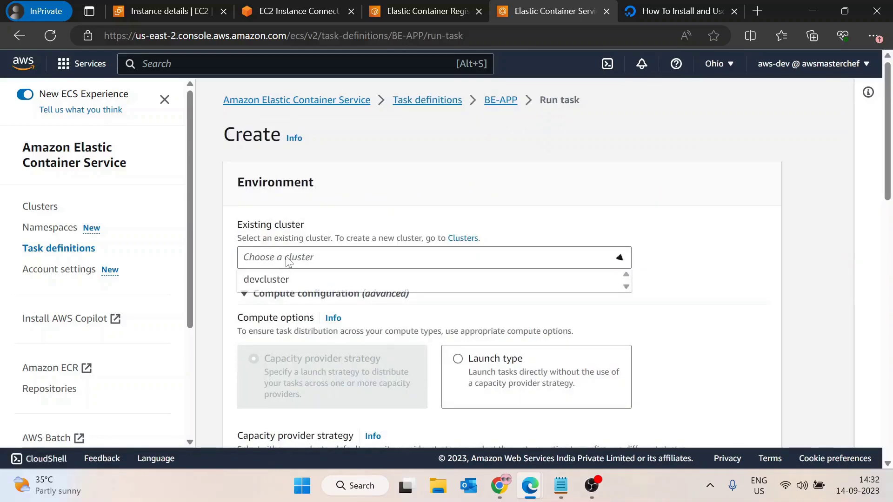
click(274, 281)
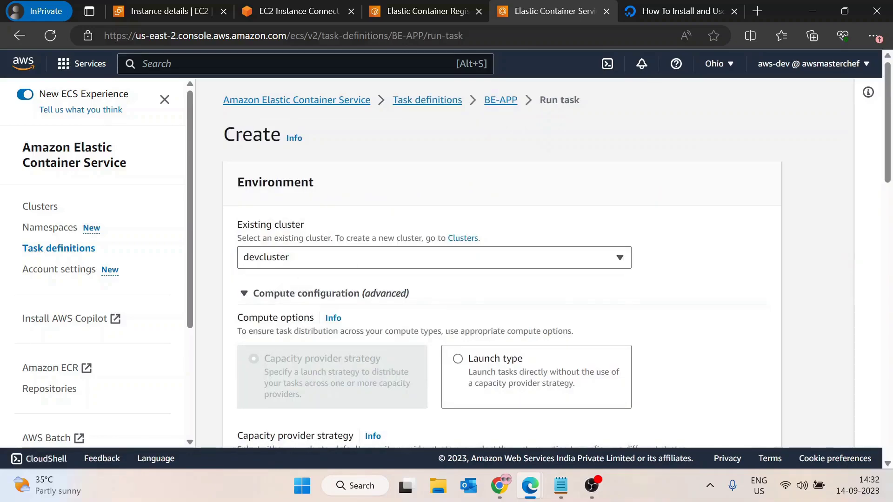
Step: Check the Launch type compute option for the task, and return to Capacity provider strategy
scroll(359, 253, down, 1)
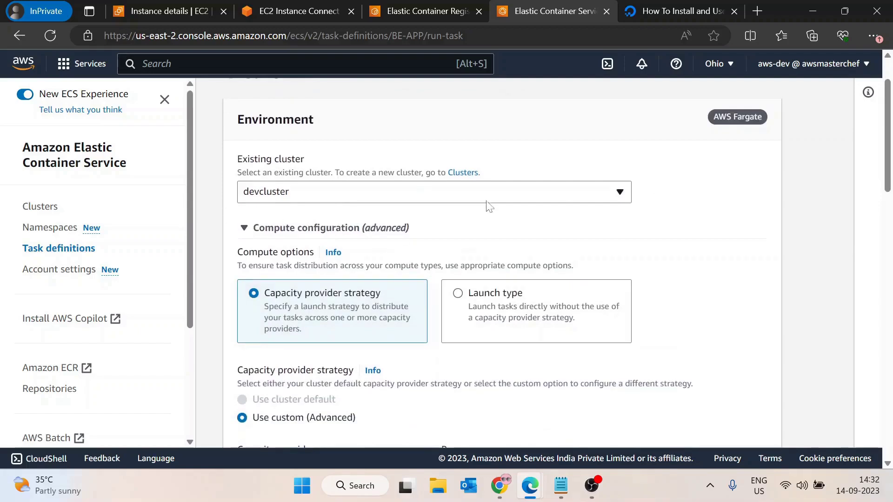
scroll(410, 221, down, 1)
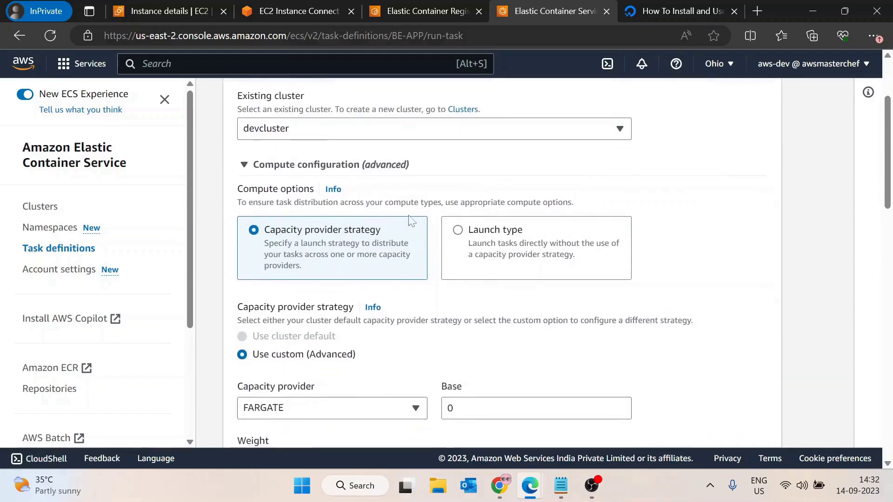
click(458, 232)
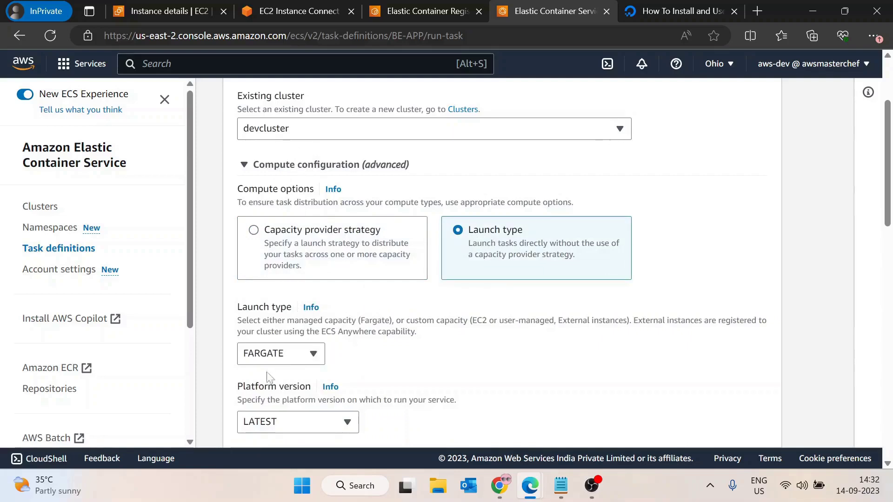
click(255, 238)
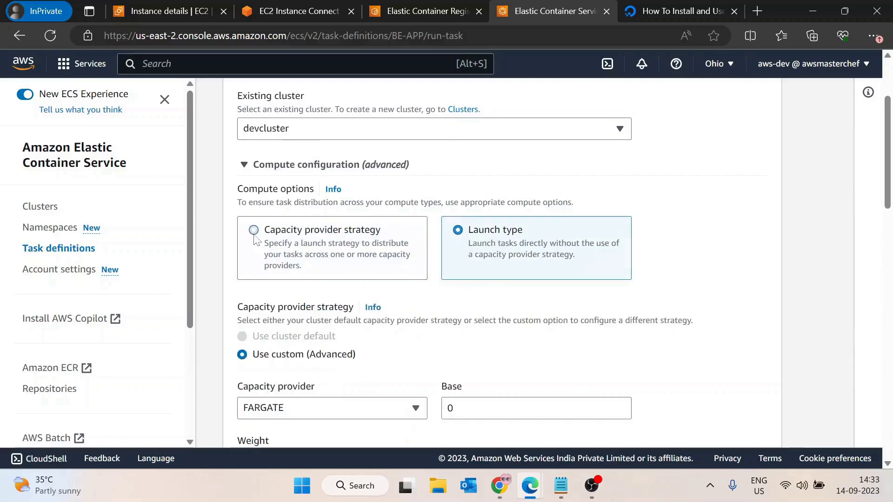
scroll(312, 184, down, 1)
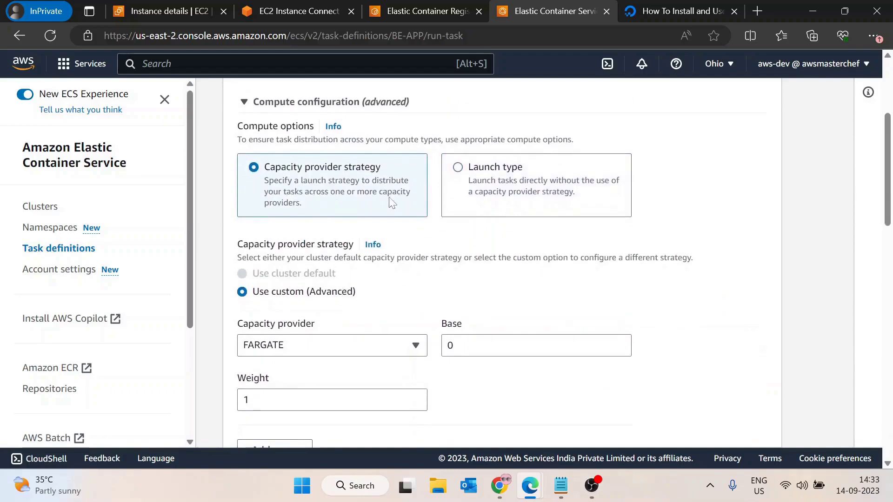
Step: Check the available capacity providers, and set the task's compute option to Launch type with FARGATE
scroll(372, 232, down, 1)
click(339, 285)
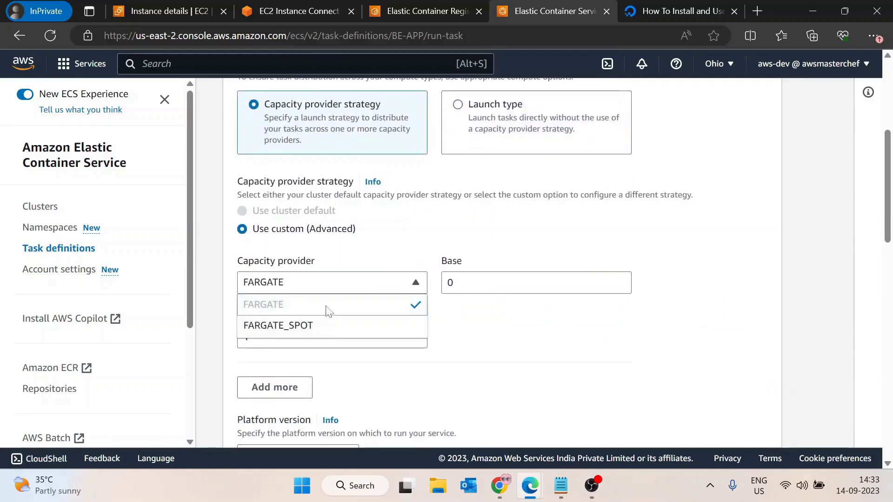
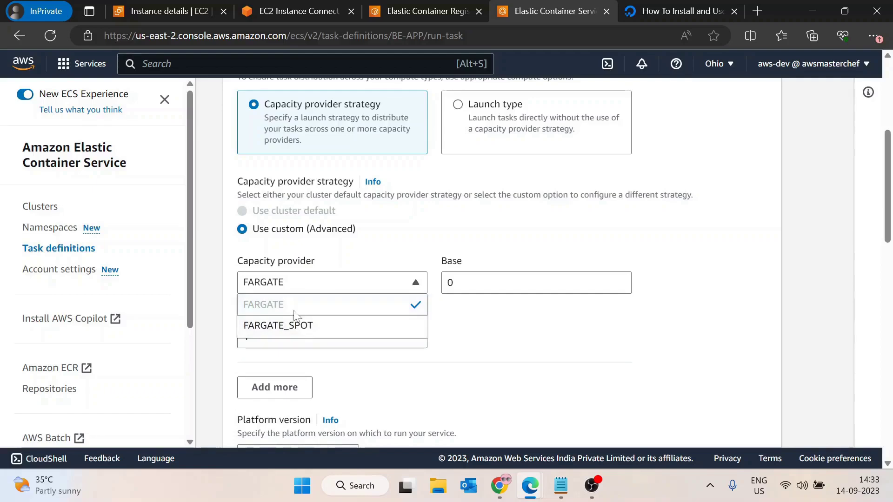
scroll(286, 319, up, 1)
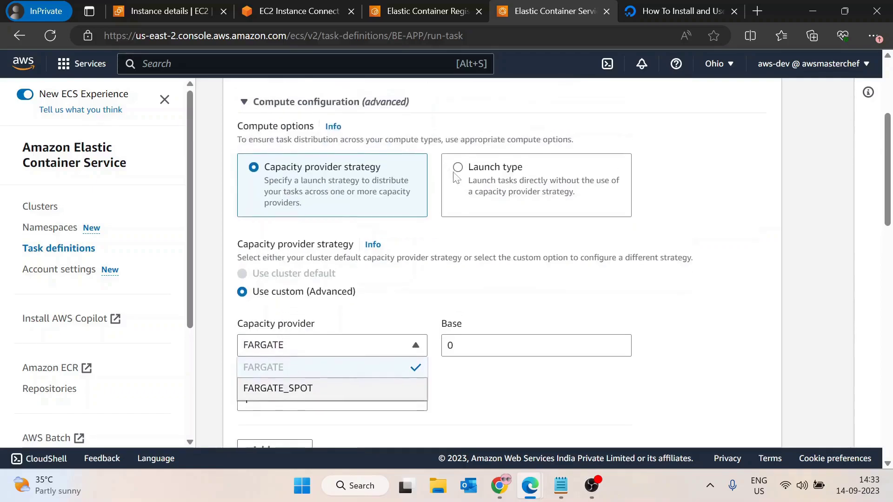
click(458, 168)
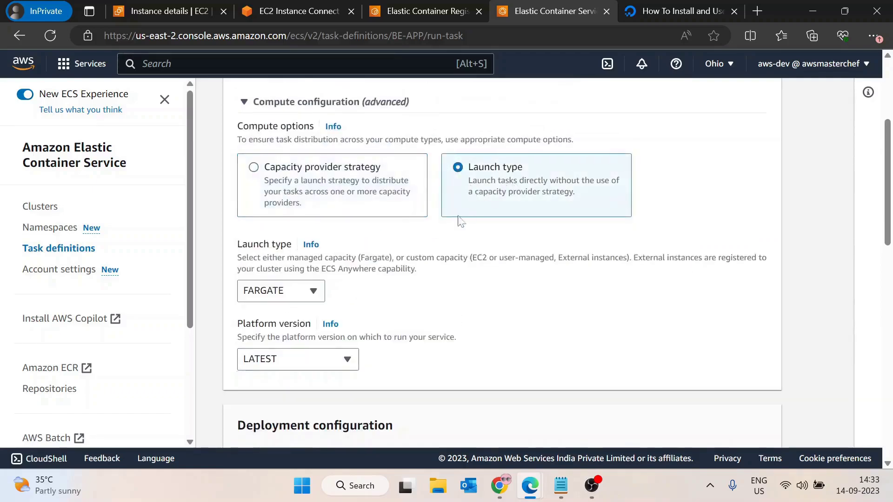
Step: Review the deployment configuration for the BE-APP task, including its revision, desired tasks and task group
scroll(594, 189, down, 4)
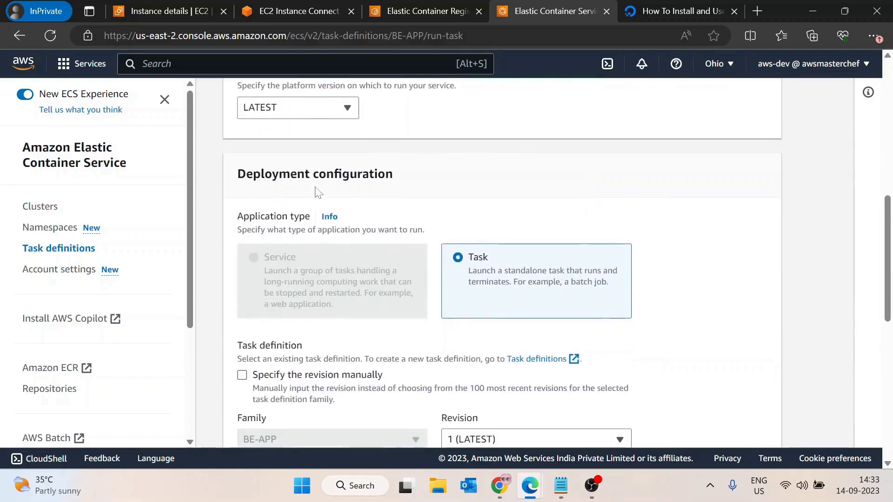
scroll(480, 276, down, 5)
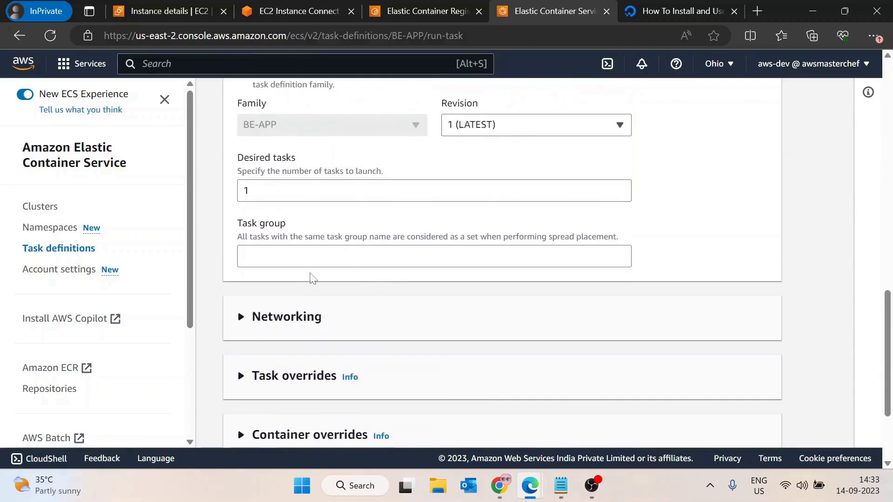
scroll(465, 254, up, 1)
drag(249, 254, 222, 261)
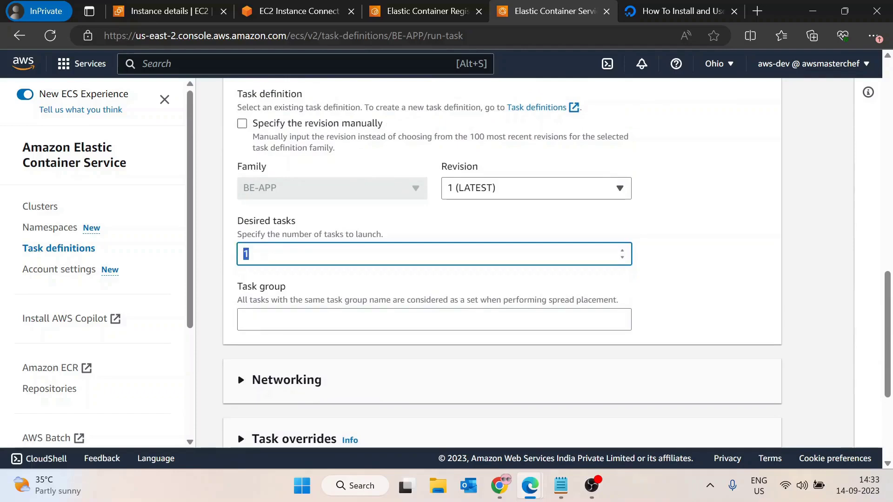
scroll(275, 247, down, 1)
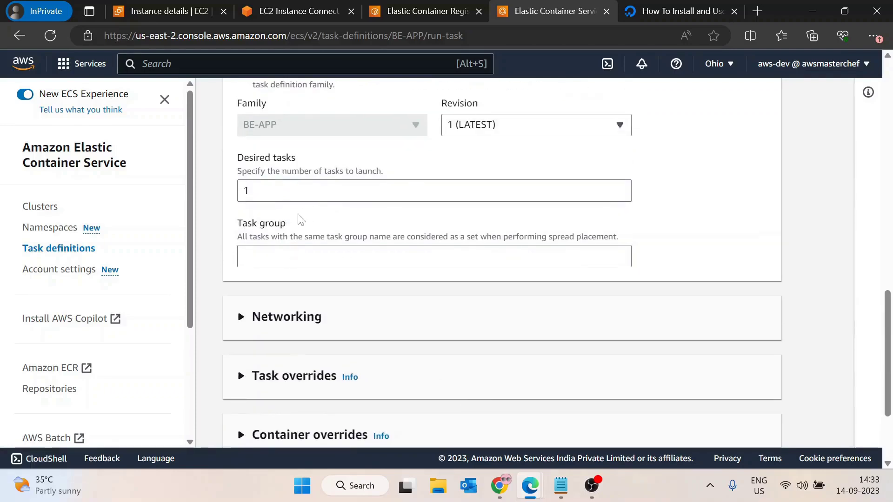
Step: Review the VPC, subnet and security group settings under Networking, keep their defaults, and create the task
scroll(300, 219, down, 2)
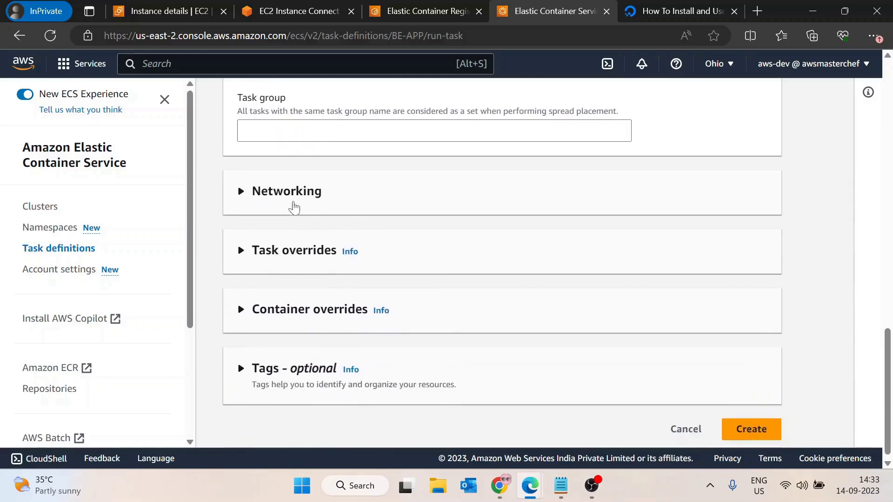
click(287, 198)
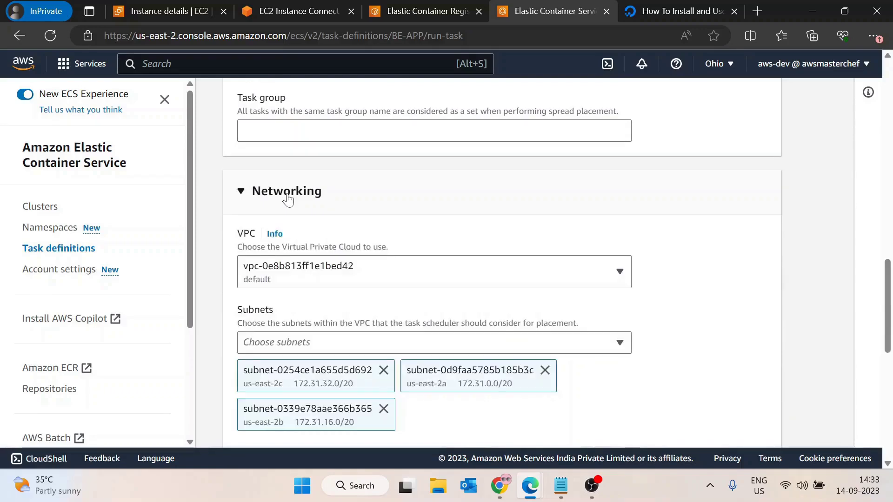
click(287, 198)
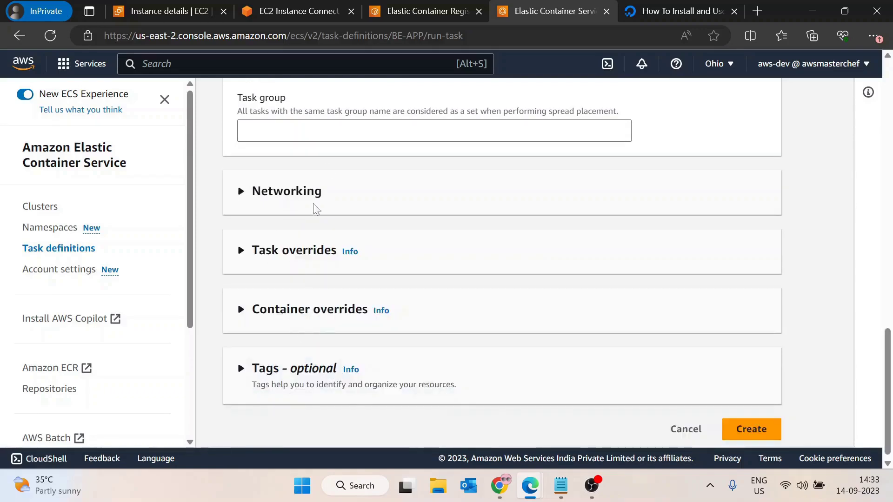
click(297, 199)
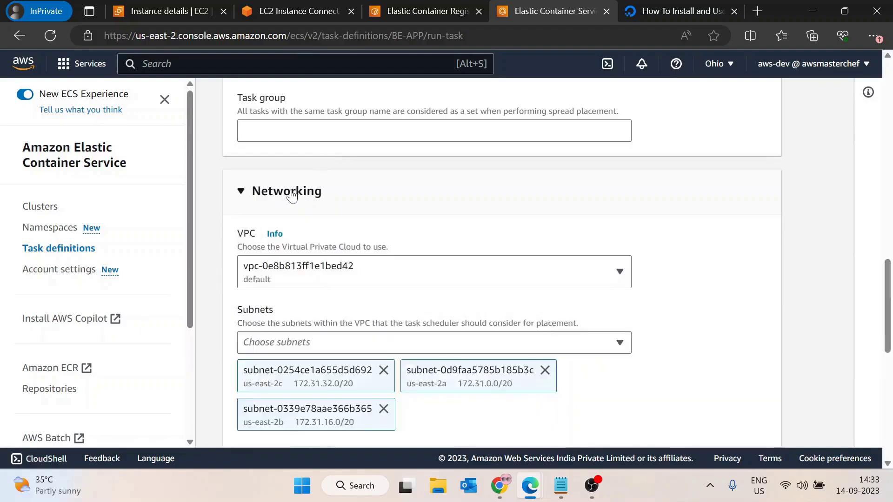
scroll(296, 278, down, 3)
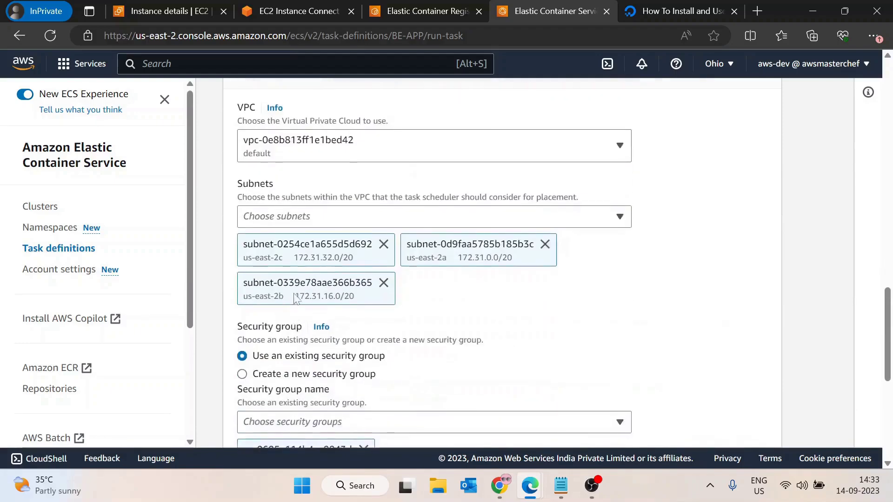
scroll(502, 261, up, 3)
click(243, 254)
scroll(507, 257, down, 2)
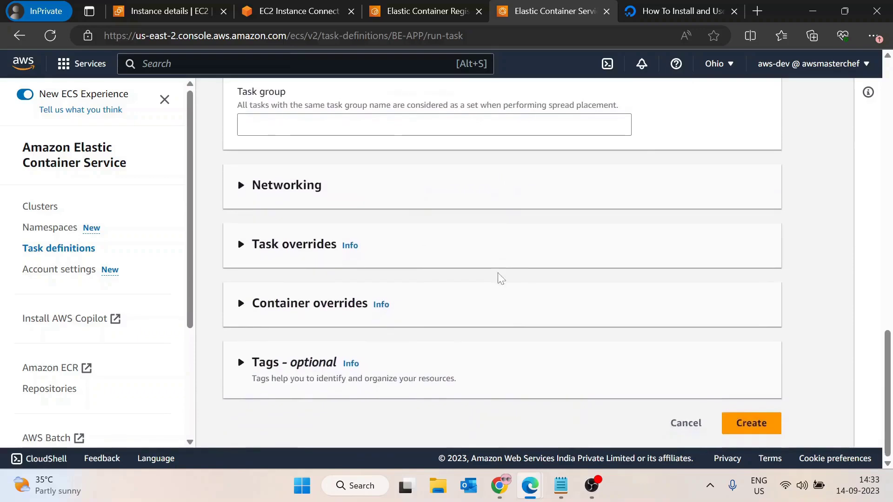
click(749, 423)
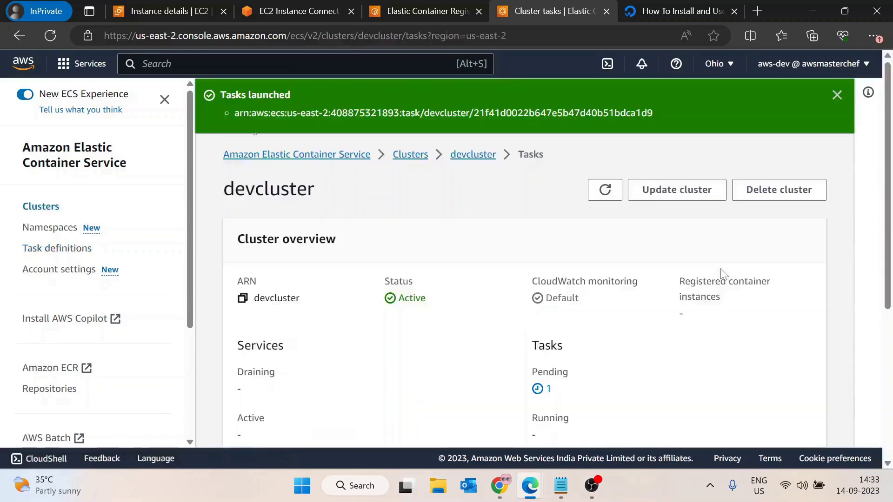
Step: Examine the devcluster overview and task list, reopening the cluster from the list of clusters to view its tasks
scroll(344, 211, down, 5)
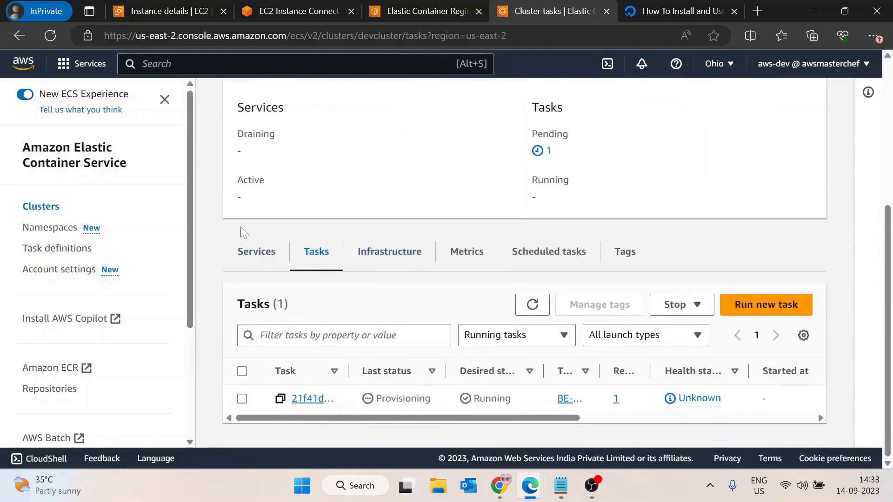
scroll(242, 231, up, 5)
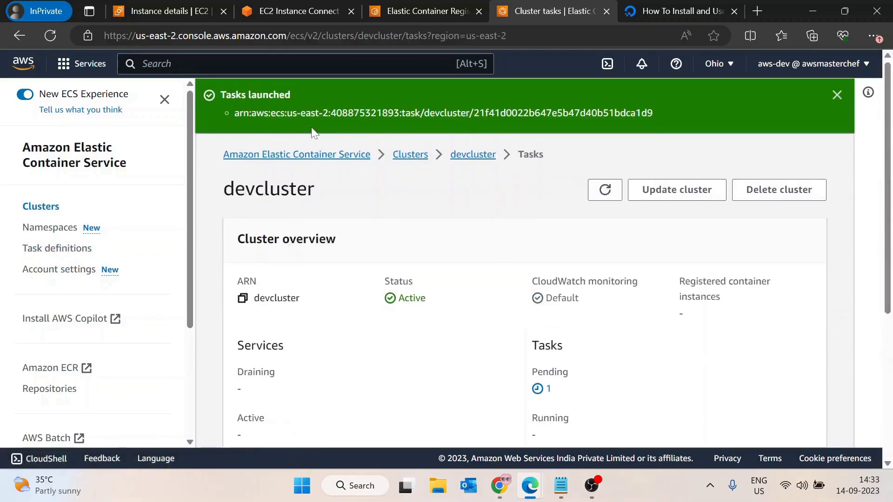
scroll(314, 134, down, 5)
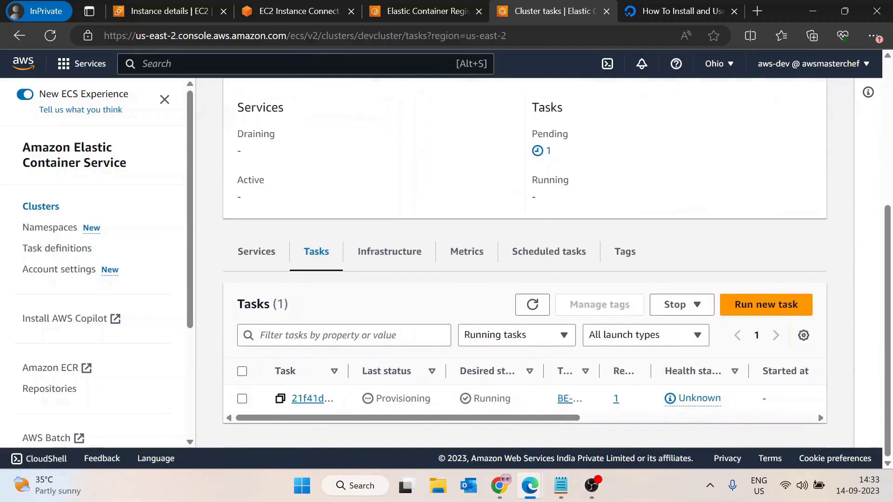
scroll(366, 400, up, 5)
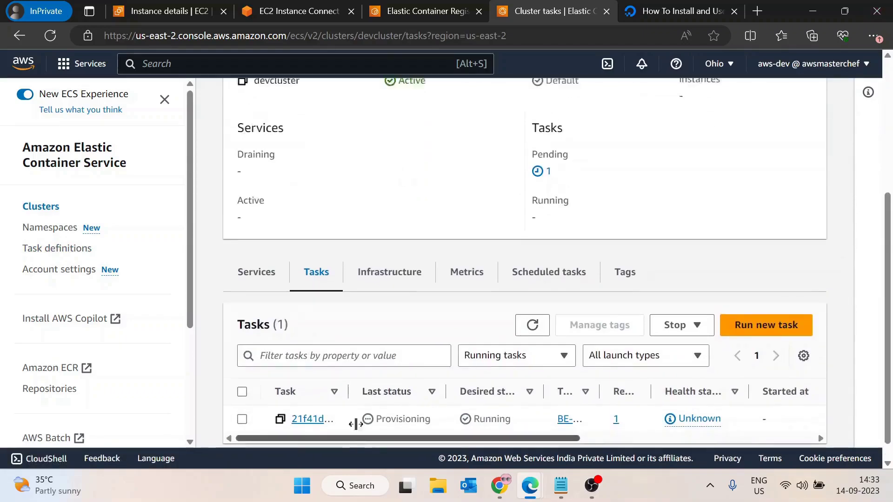
click(29, 207)
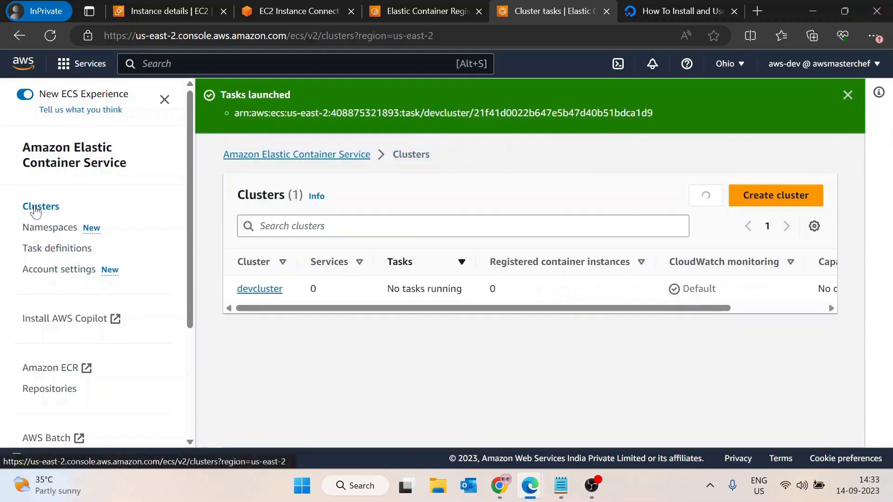
click(262, 298)
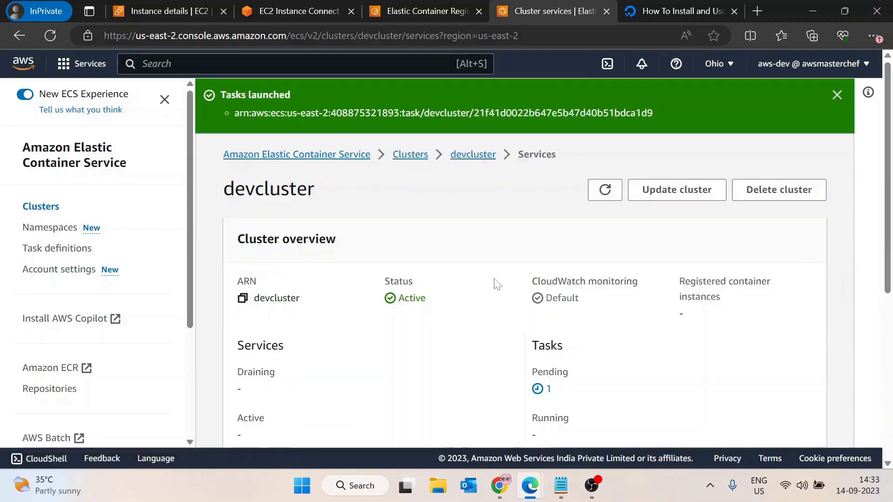
scroll(496, 279, down, 5)
click(292, 191)
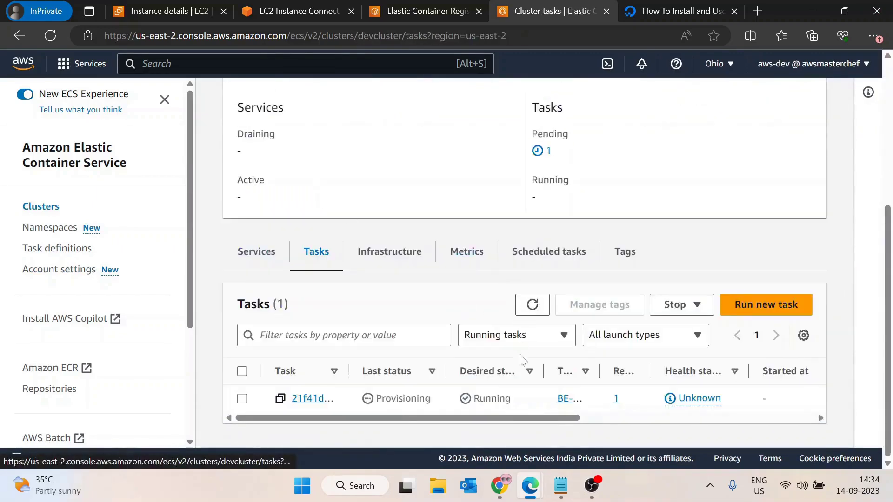
Step: Open the launched task and review its status, configuration and IP addresses
click(305, 403)
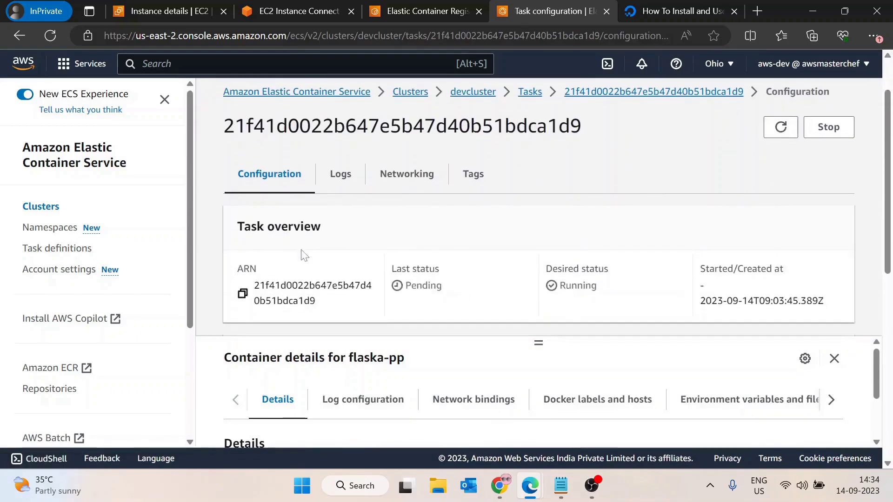
scroll(267, 197, down, 1)
scroll(698, 256, down, 5)
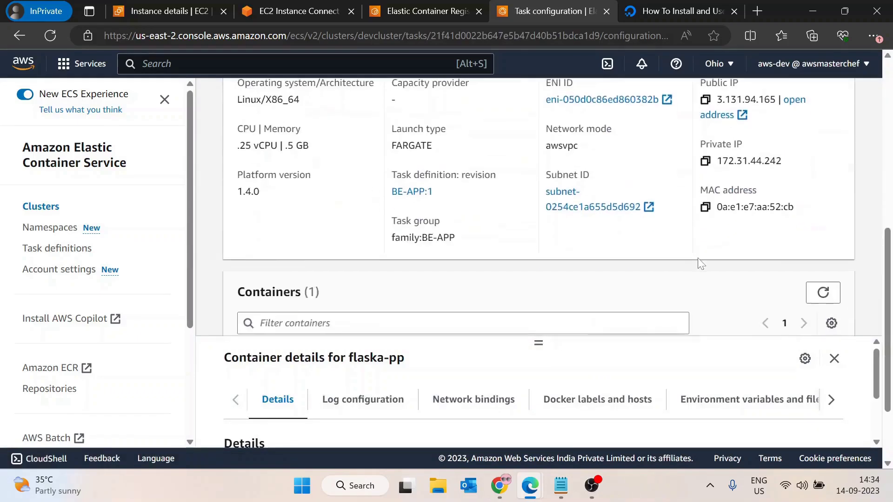
scroll(699, 262, up, 3)
scroll(712, 279, down, 1)
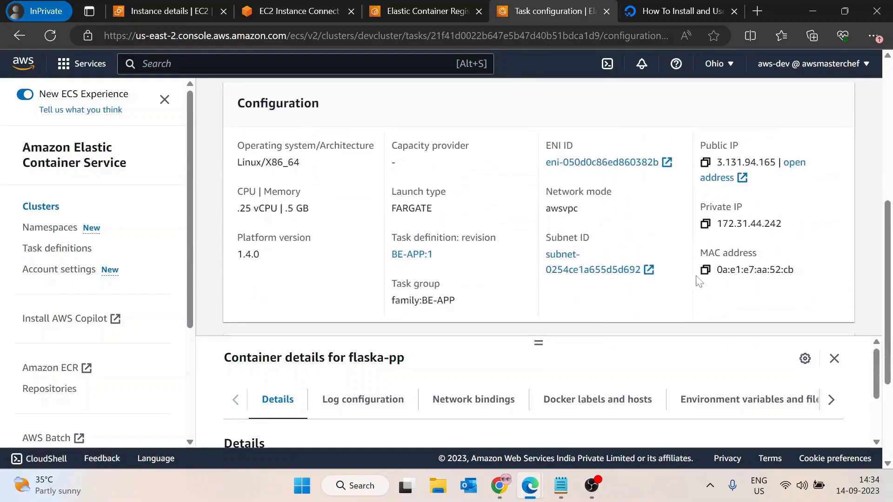
scroll(353, 224, up, 5)
Step: Review the running task's tags and the flaska-pp container's log messages, including the development server warning
click(335, 176)
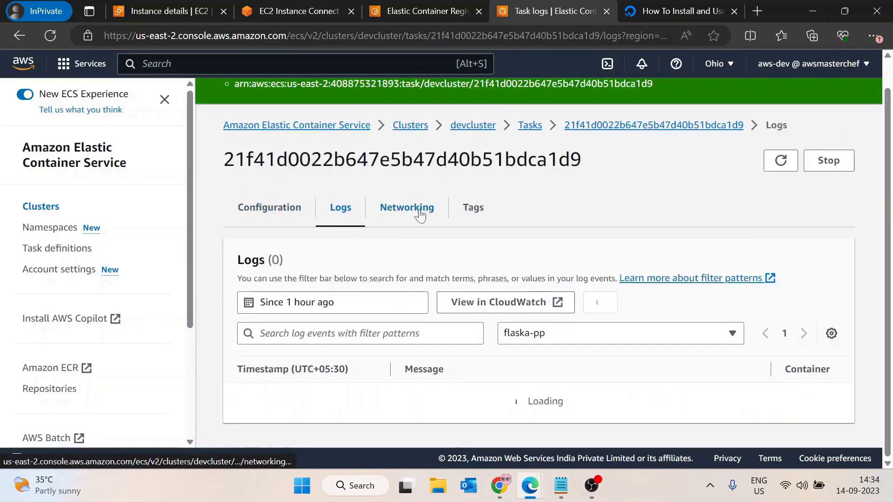
scroll(568, 269, down, 1)
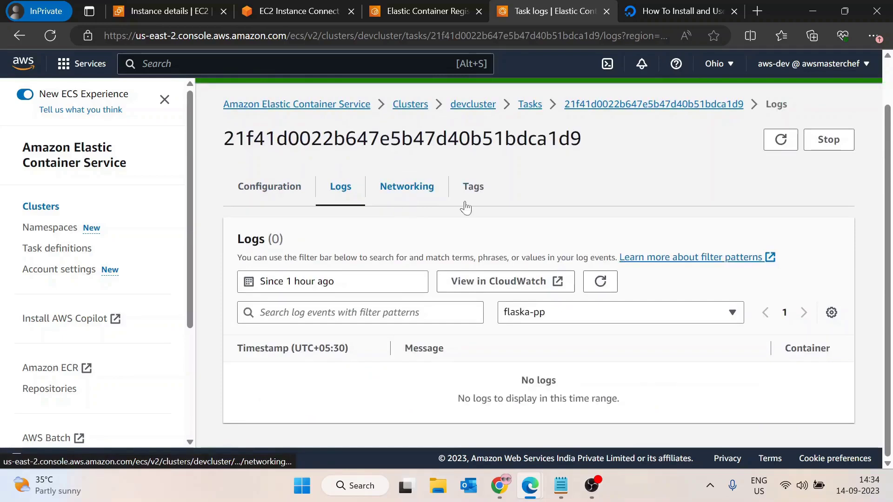
click(474, 187)
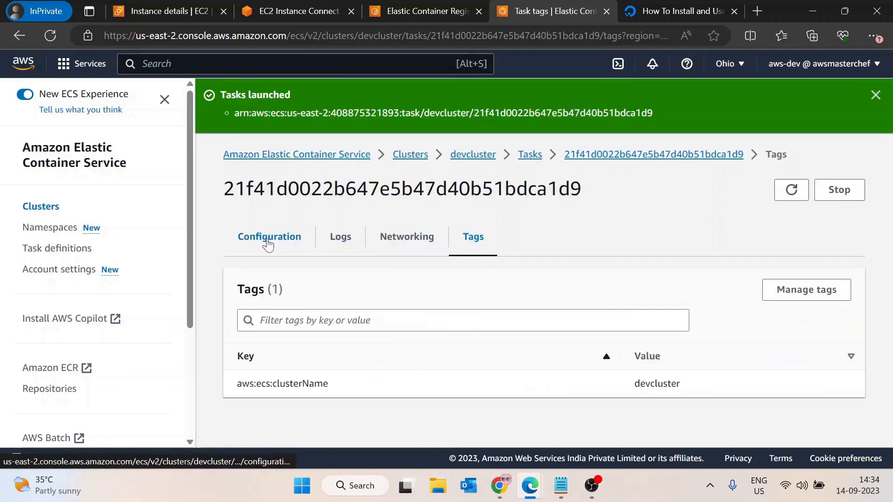
click(268, 239)
click(342, 239)
scroll(342, 242, down, 4)
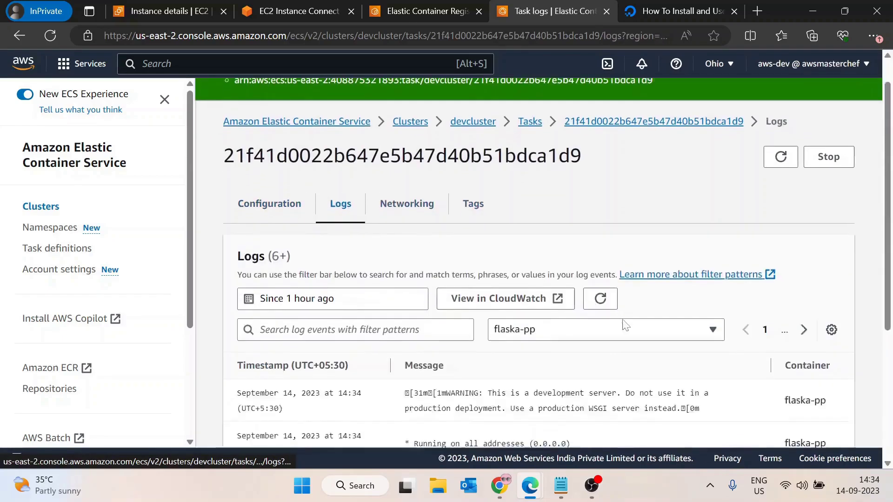
scroll(342, 242, up, 3)
scroll(663, 218, down, 1)
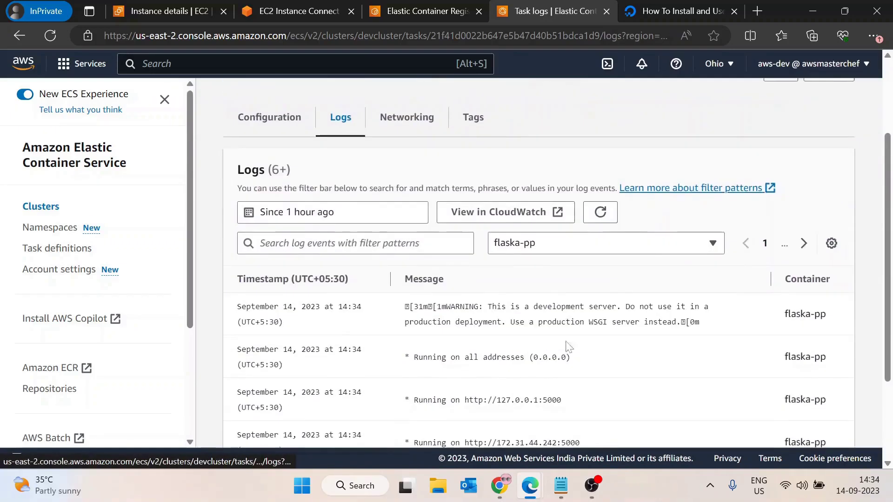
drag(497, 306, 672, 322)
Step: Switch to the EC2 Instance Connect terminal and try to run the Flask app with python3 app.py
click(284, 10)
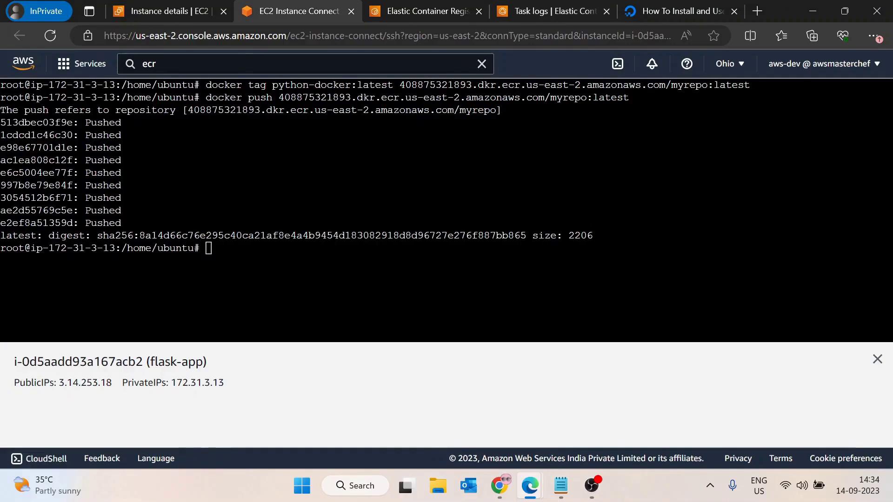
text(python)
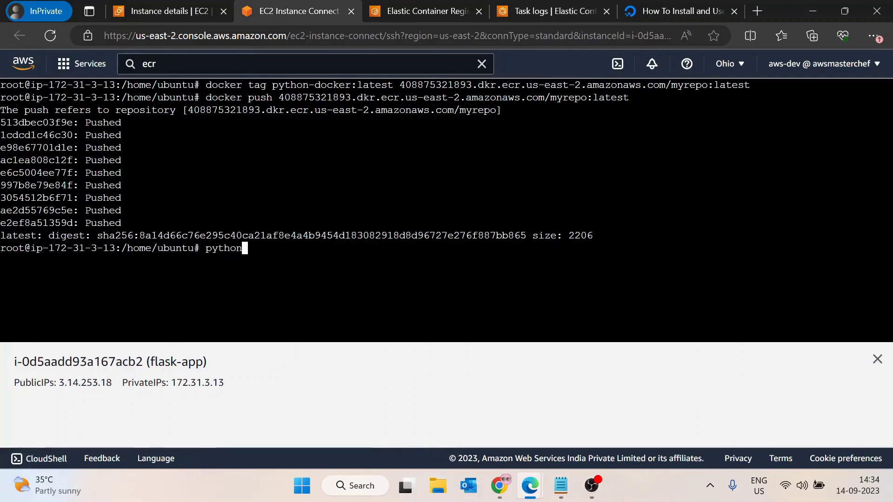
text(3 app.py)
key(Return)
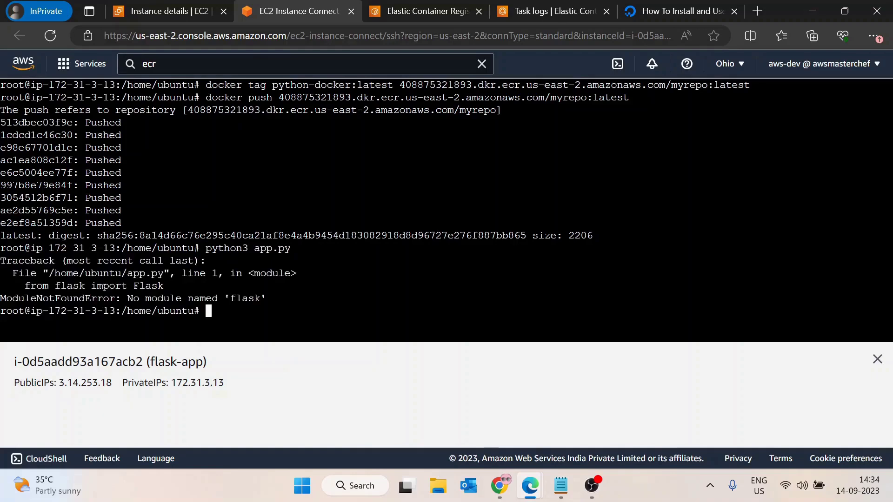
Step: Activate the Python virtual environment with source venv/bin/activate
text(source v)
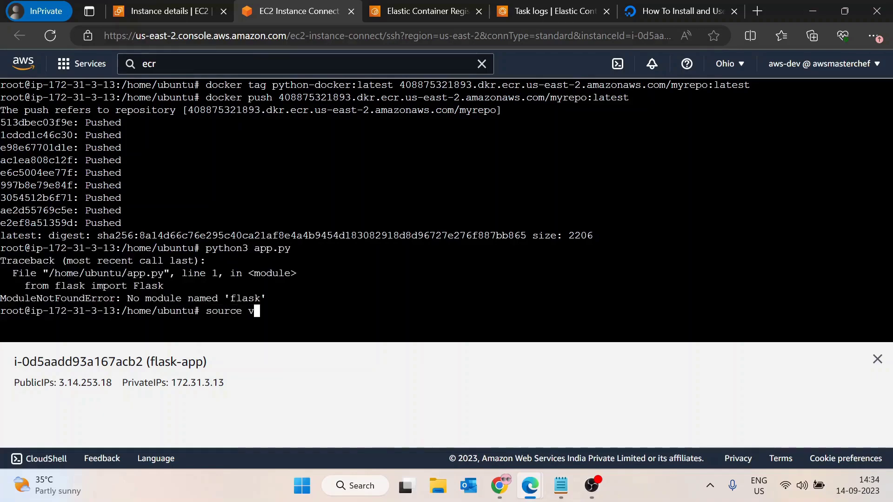
text(env/bin/activate)
key(Return)
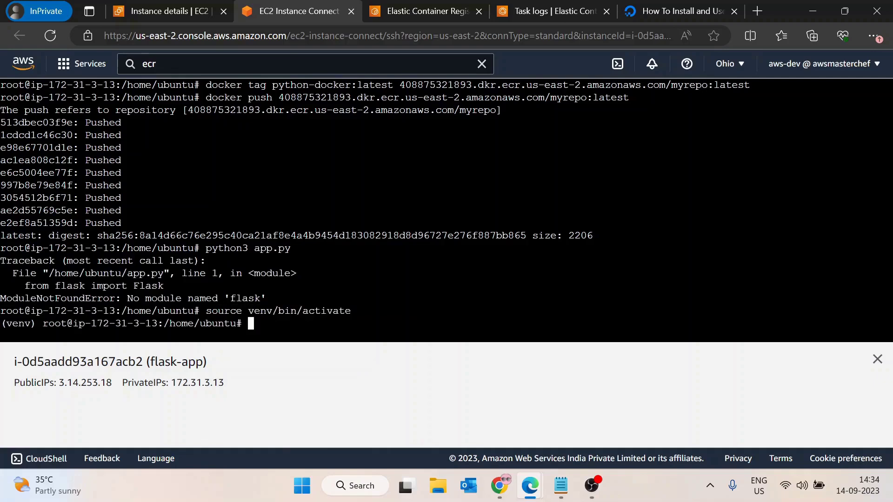
Step: Run the Flask app with python3 app.py in the activated virtual environment and highlight its development server warning
text(python)
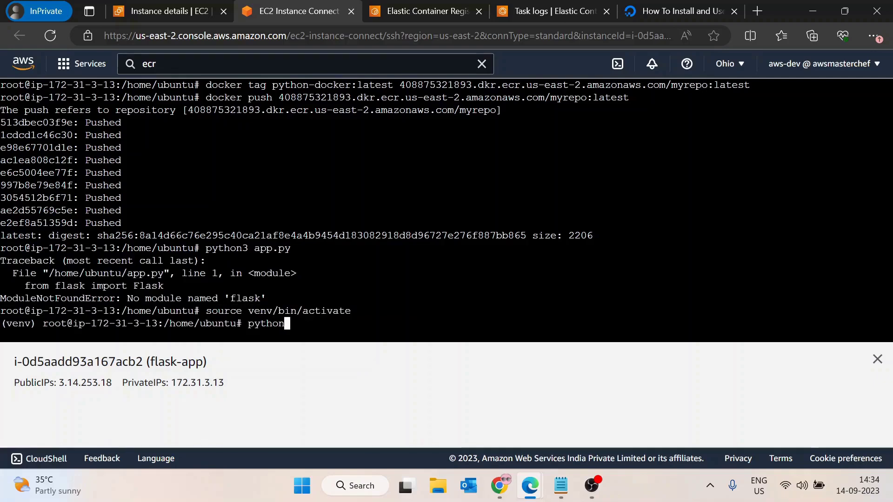
text(3 app.py)
key(Return)
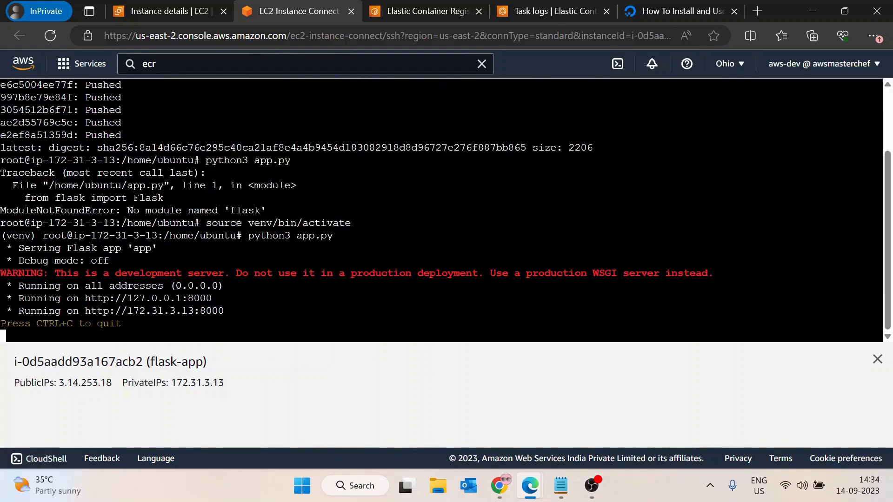
drag(1, 273, 726, 275)
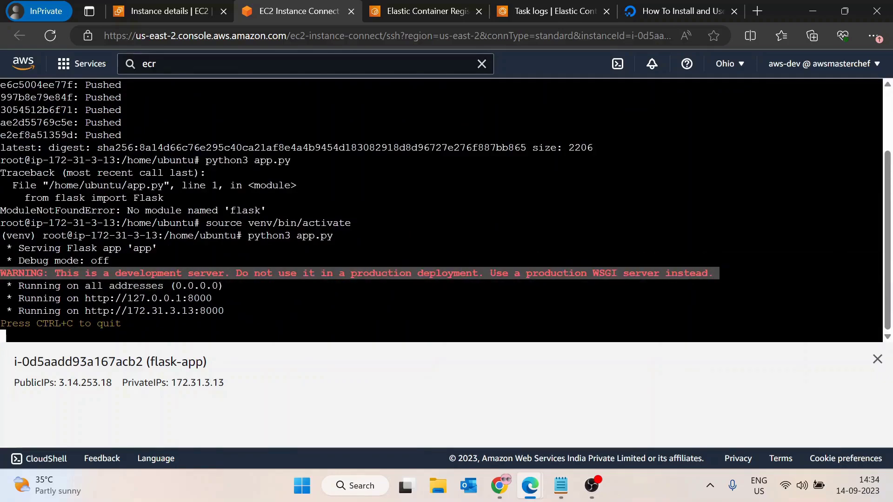
key(ctrl+c)
Step: Switch back to the ECS task logs and examine the flaska-pp messages on running addresses, quitting and debug mode
click(528, 5)
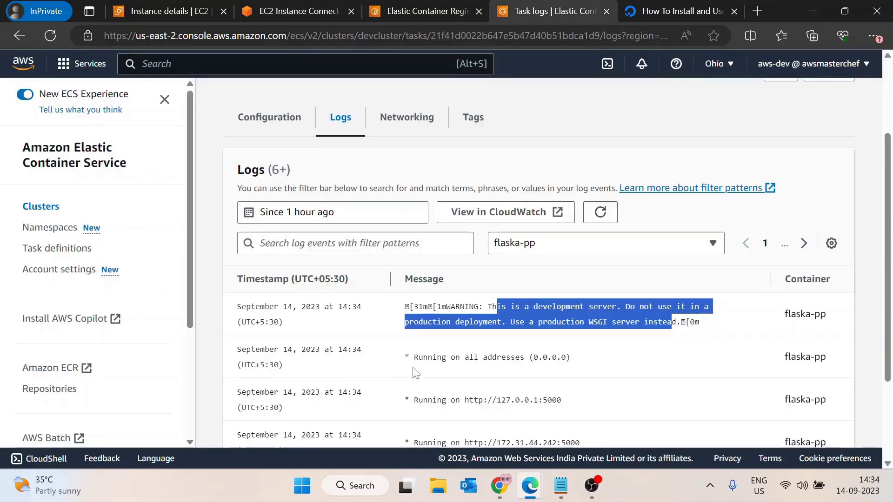
drag(414, 368, 588, 362)
drag(427, 400, 564, 401)
scroll(572, 405, down, 2)
drag(421, 359, 539, 363)
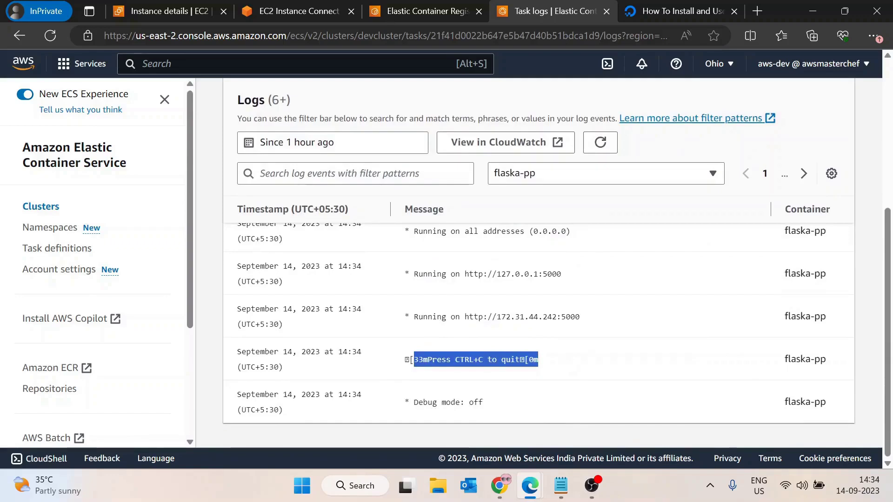
drag(418, 403, 483, 403)
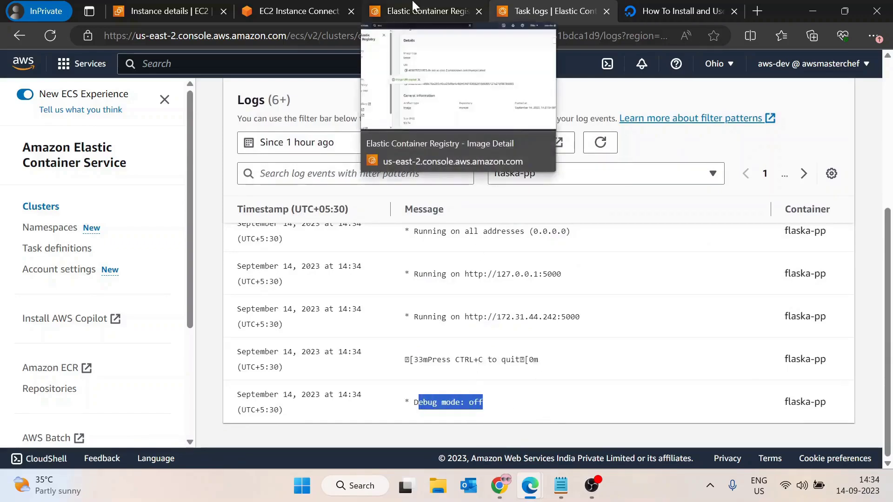
Step: Glance at the ECR image details, return to the task's configuration and refresh it to check its last and desired status
click(428, 5)
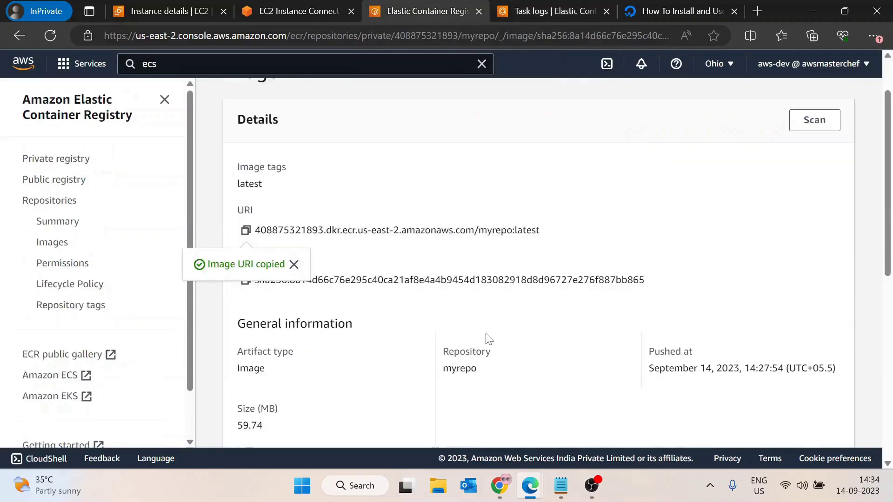
click(549, 16)
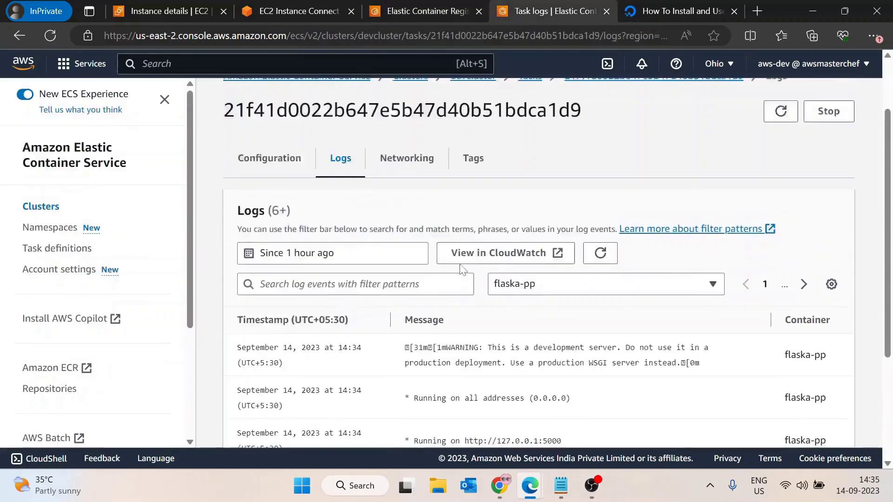
click(266, 242)
scroll(640, 260, down, 3)
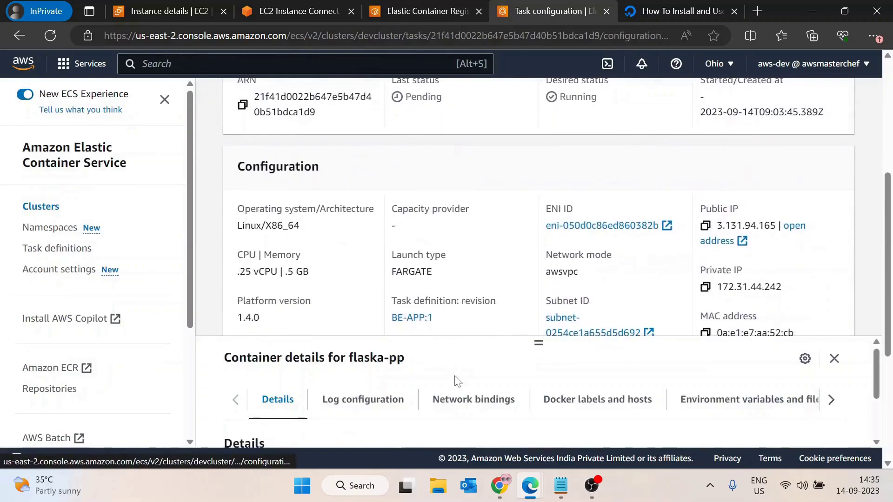
scroll(442, 294, down, 3)
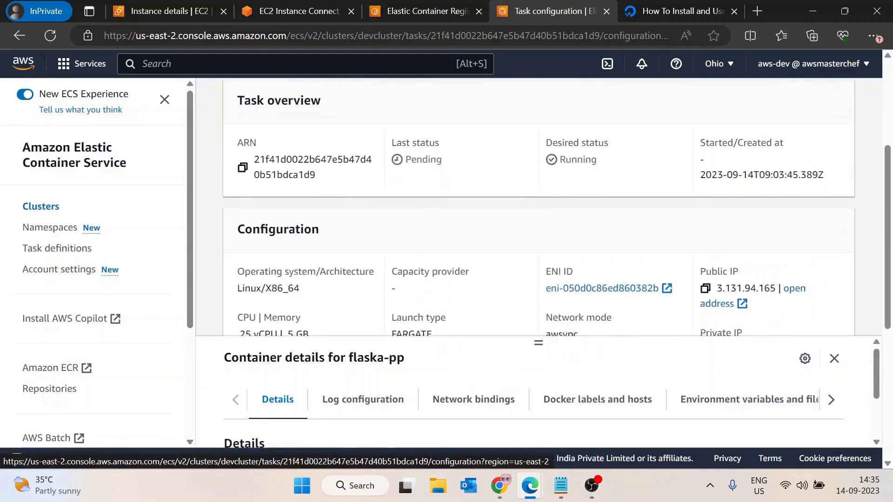
click(781, 127)
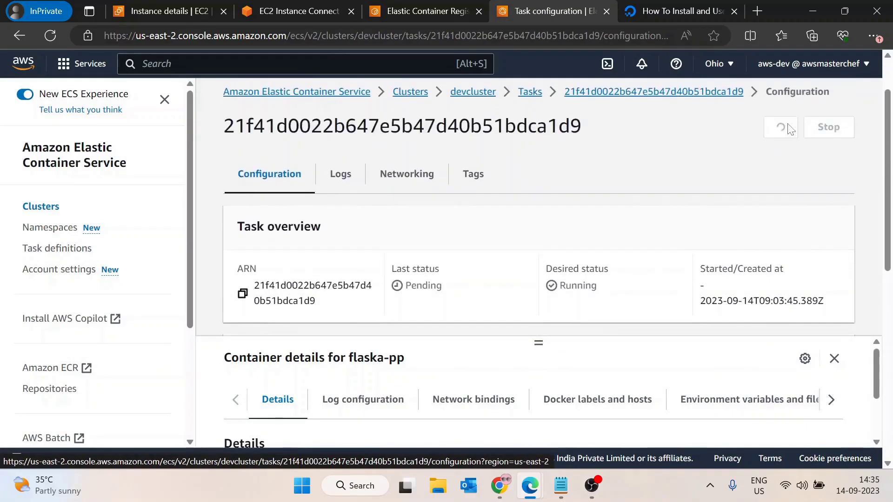
double_click(418, 286)
drag(577, 287, 572, 288)
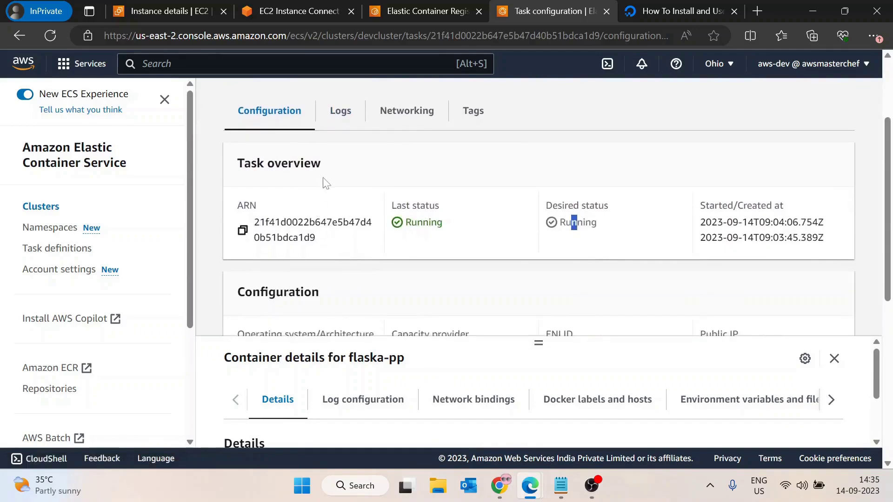
Step: Copy the task's public IP, try to open 3.131.94.165:8000/name in a new browser tab and reload it
scroll(326, 182, down, 4)
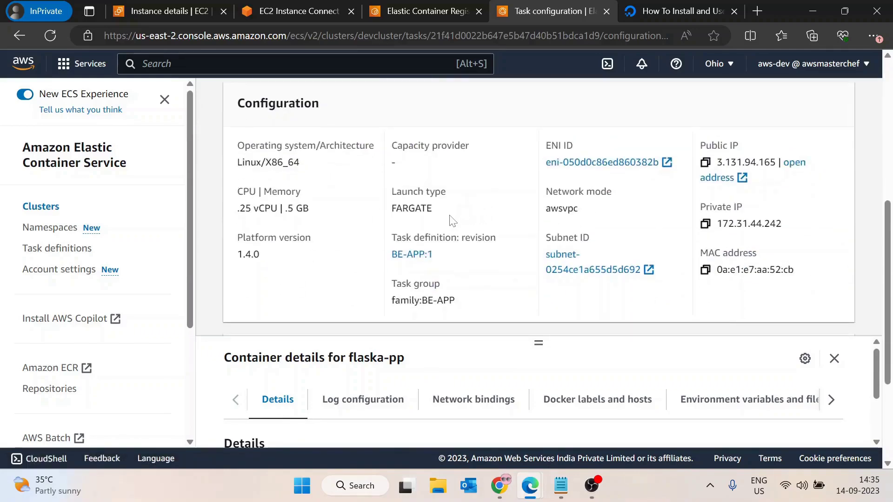
scroll(572, 163, up, 3)
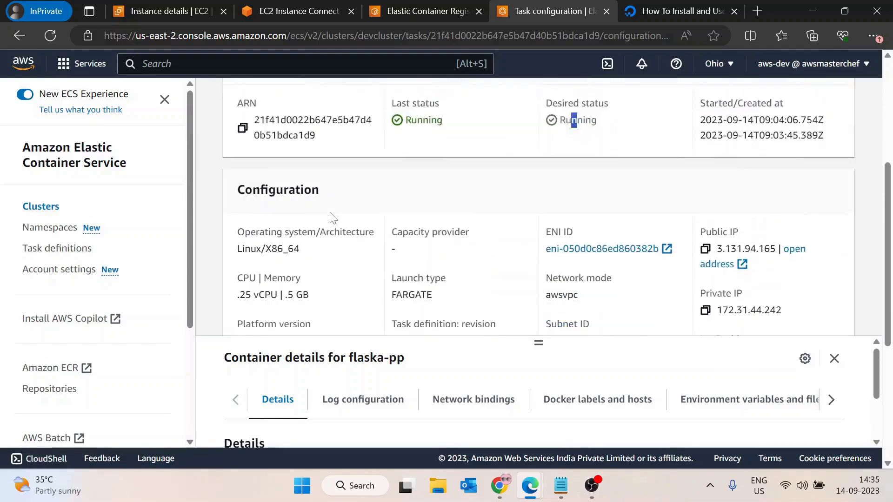
scroll(300, 225, down, 1)
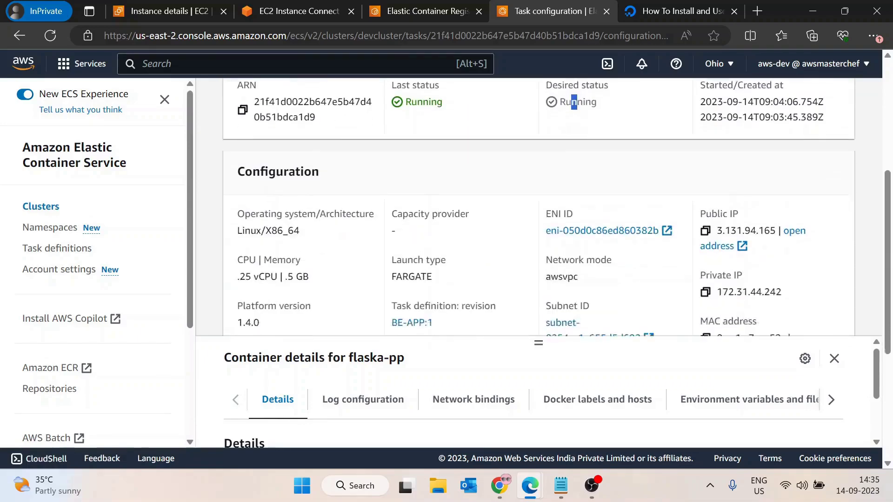
click(705, 225)
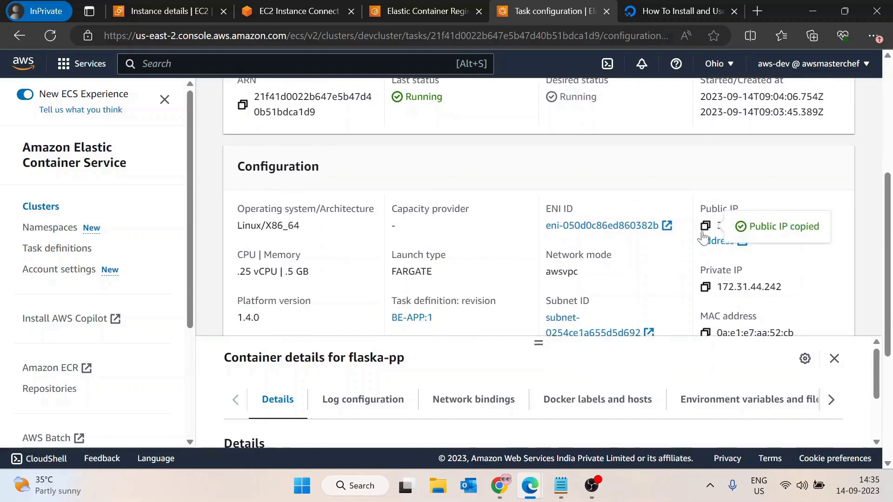
click(757, 14)
key(ctrl+v)
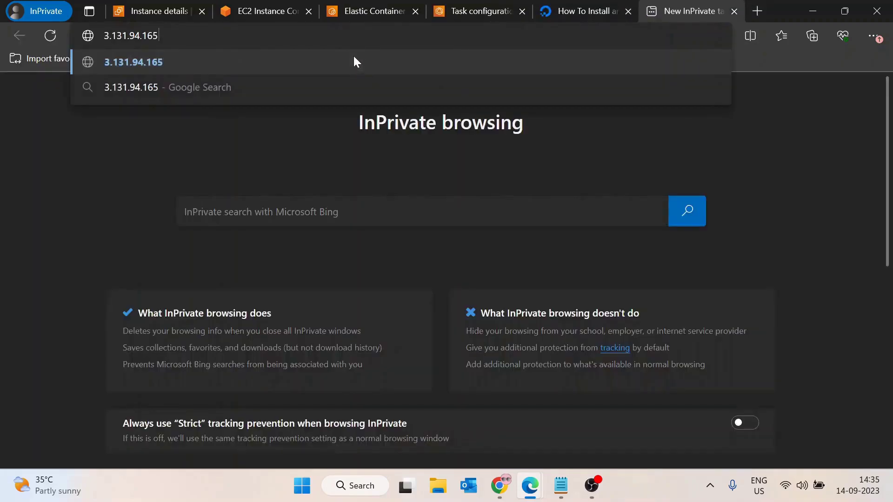
text(:8000)
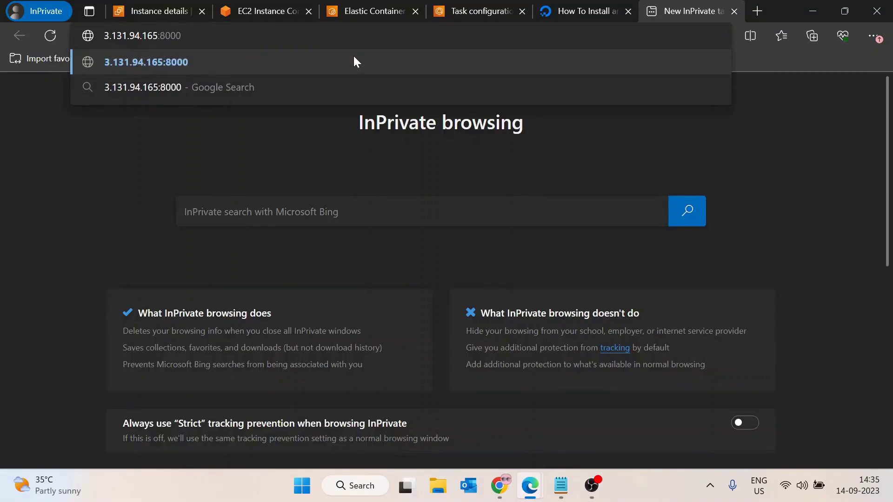
text(/name)
key(Return)
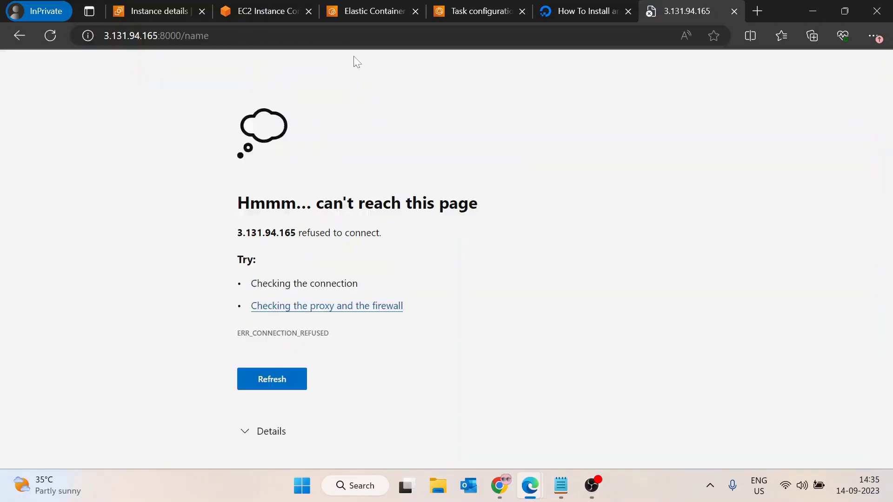
key(F5)
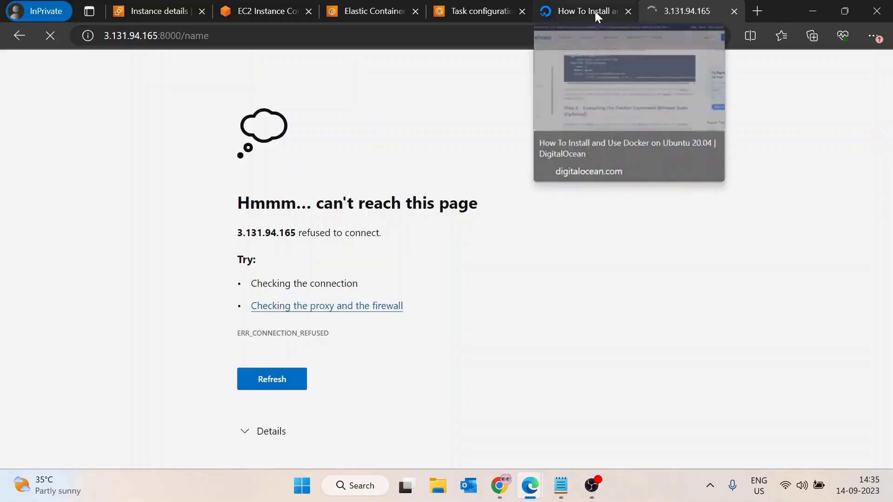
Step: Look at the DigitalOcean Docker tutorial page and close its browser tab
click(578, 7)
scroll(558, 261, up, 5)
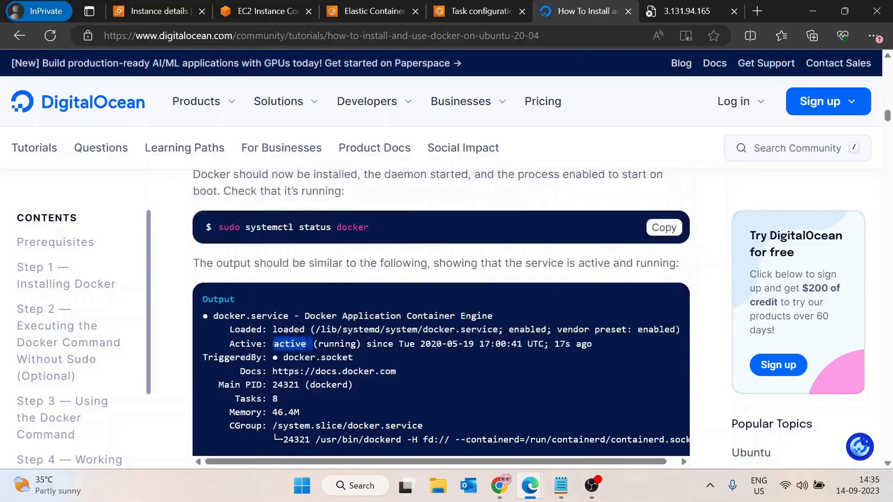
click(654, 10)
Step: Go from the ECS task to devcluster's task list and refresh it to check the task's status
click(502, 9)
scroll(467, 241, up, 5)
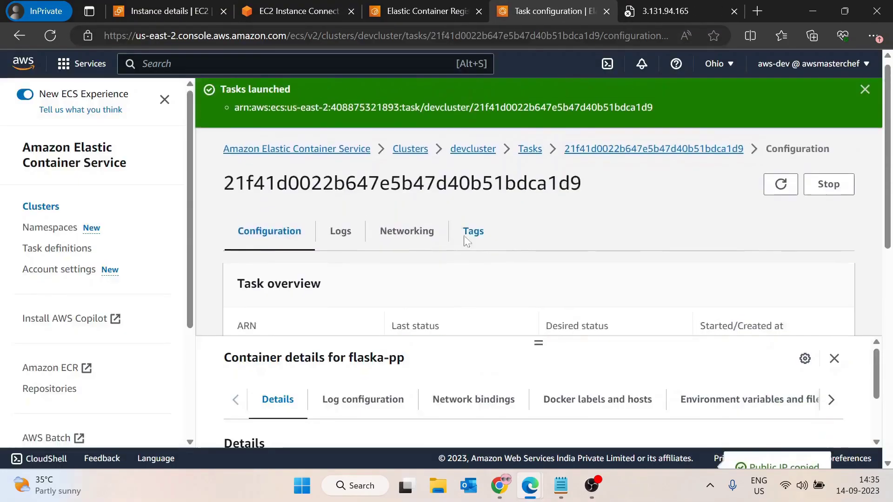
click(526, 154)
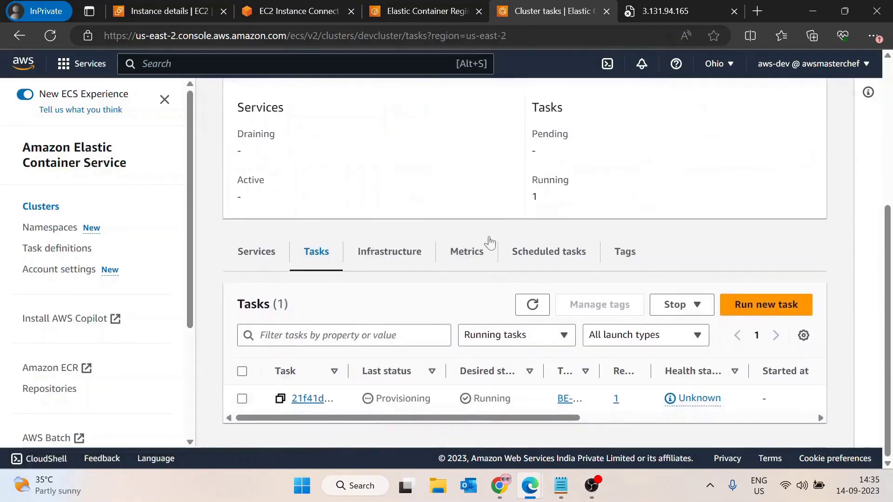
click(532, 304)
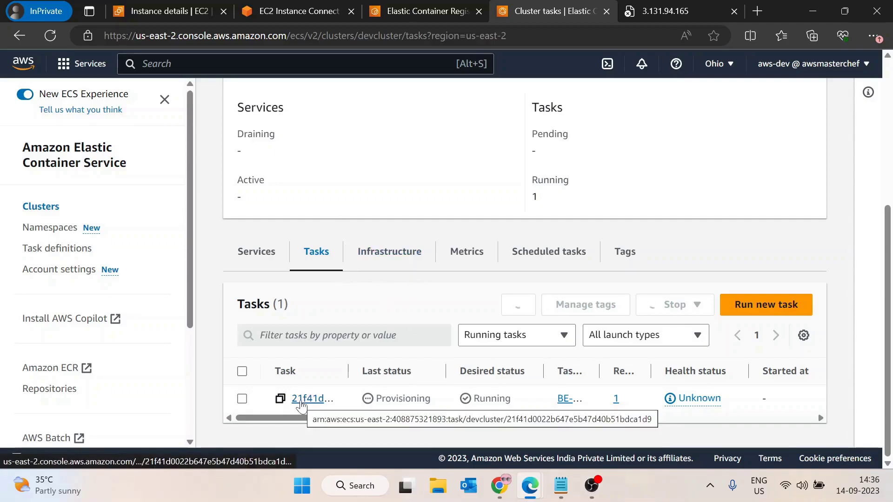
scroll(424, 259, up, 3)
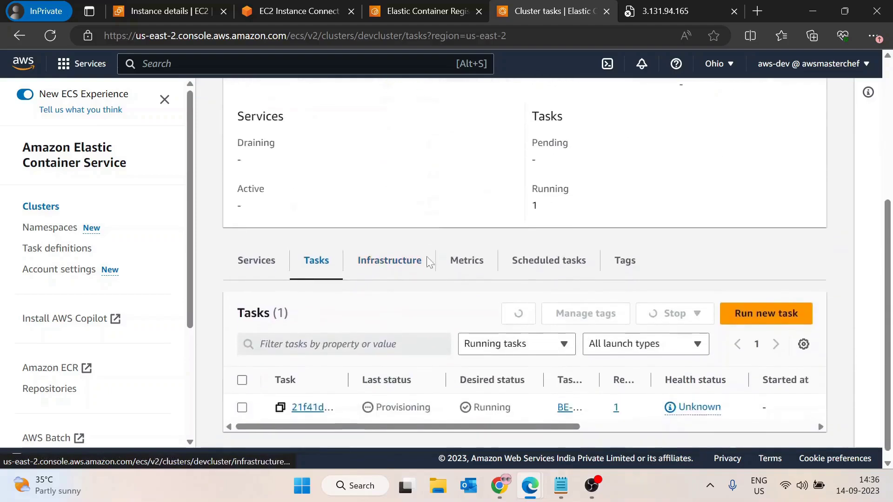
scroll(389, 391, up, 2)
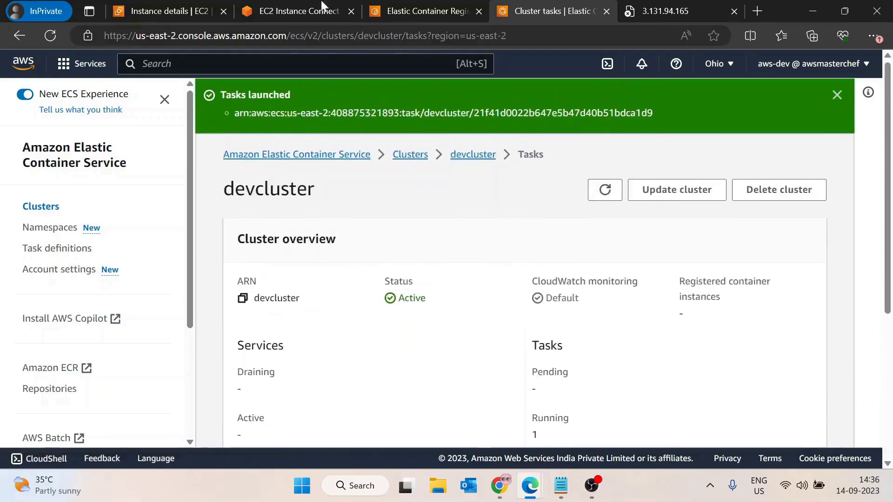
click(51, 35)
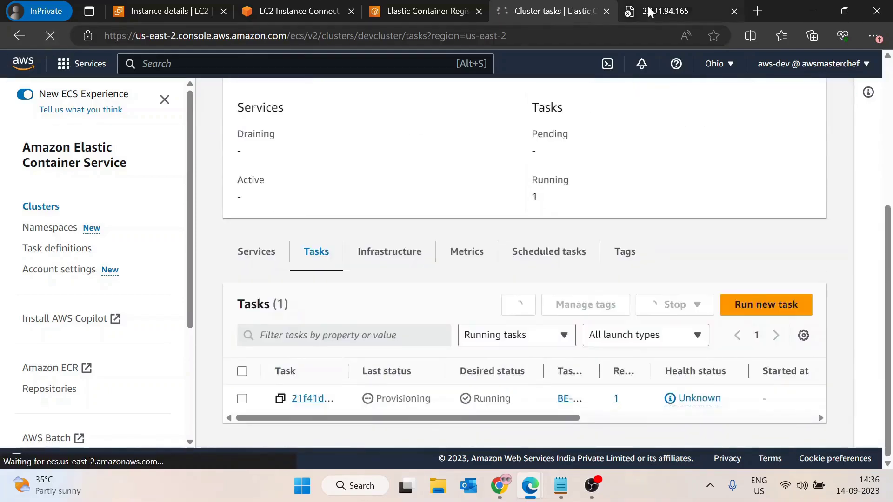
Step: Reload the app page at 3.131.94.165:8000/name and reopen the devcluster task to review its configuration and public IP
click(641, 14)
click(43, 38)
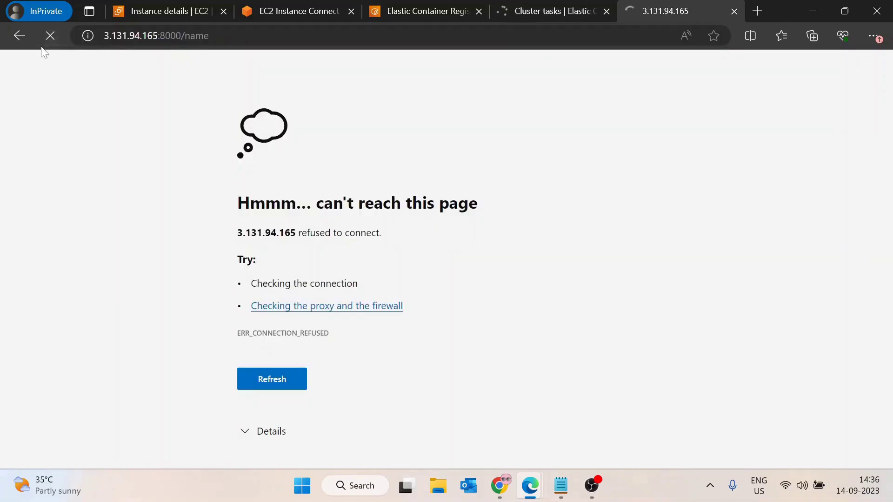
click(562, 13)
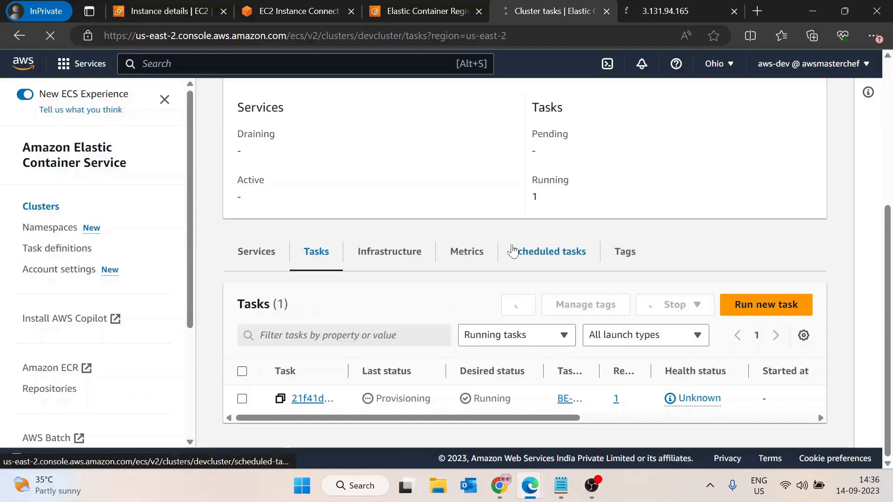
click(310, 399)
scroll(609, 293, down, 4)
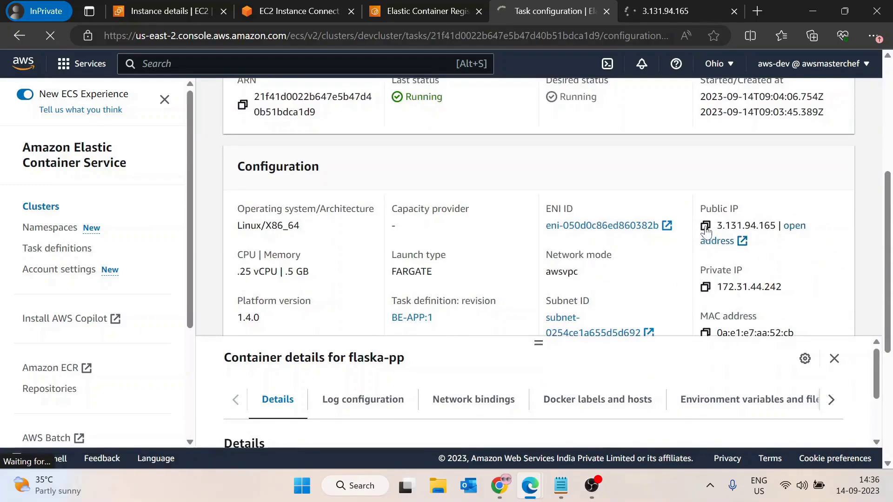
scroll(305, 254, down, 3)
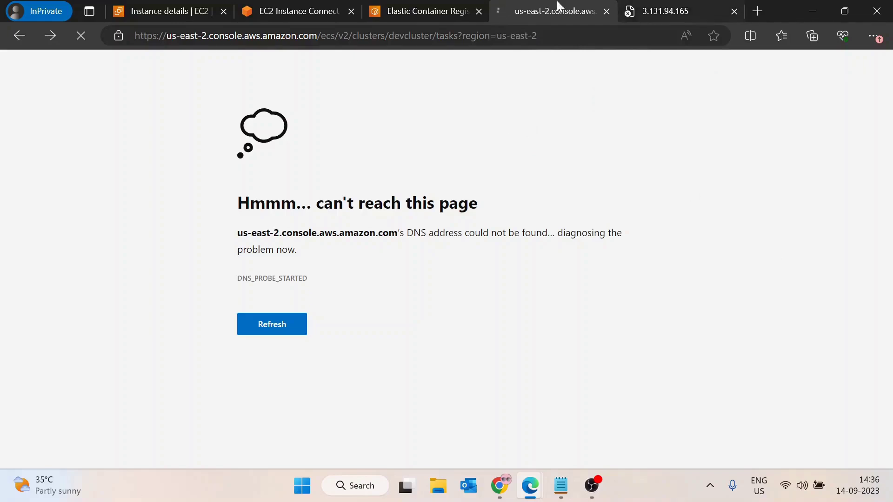
Step: Retry loading devcluster's ECS tasks page in the us-east-2 console until it opens
click(526, 35)
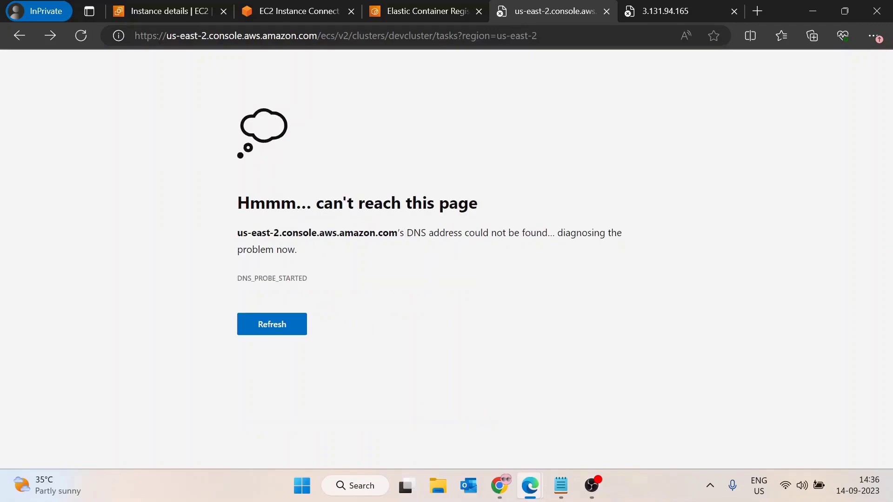
click(539, 36)
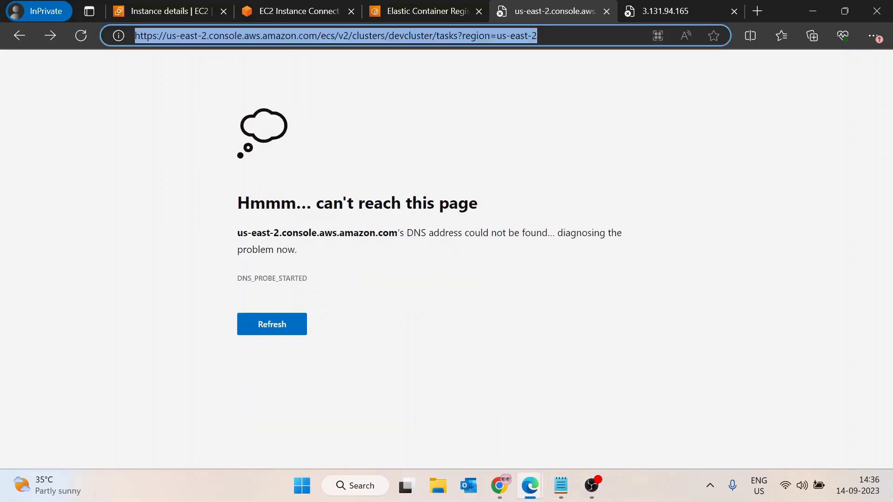
key(Return)
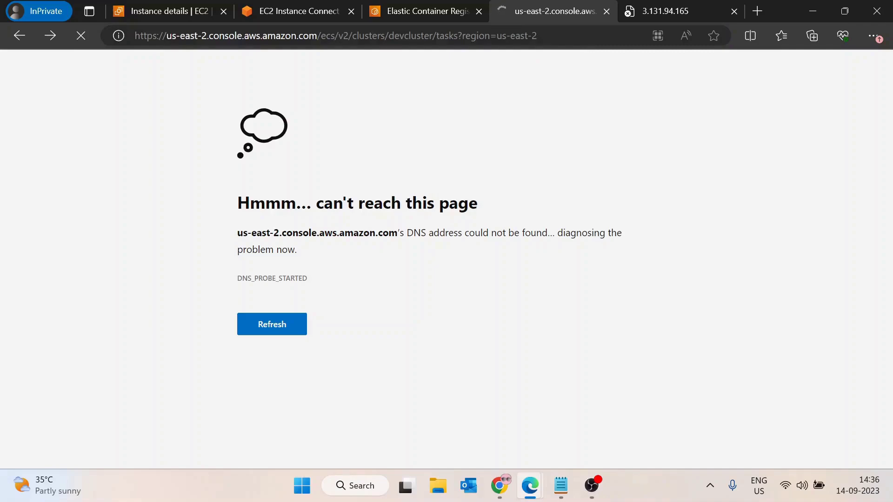
click(540, 36)
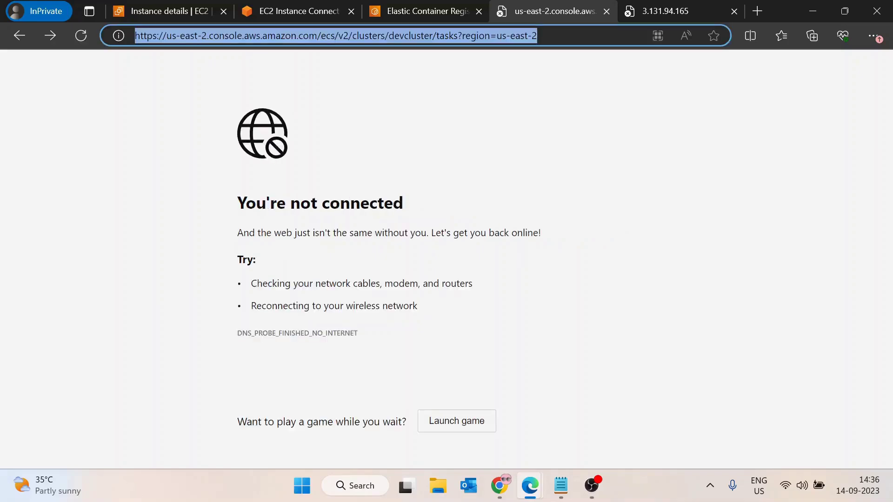
key(Return)
key(Return)
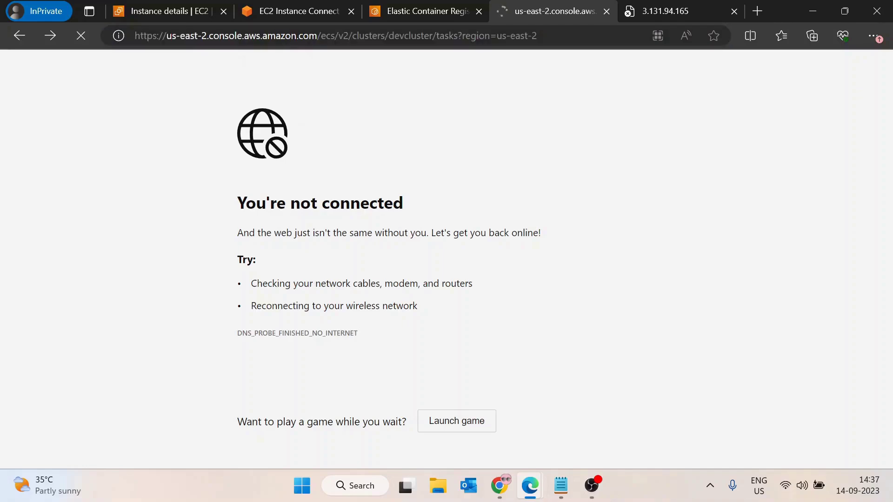
click(303, 35)
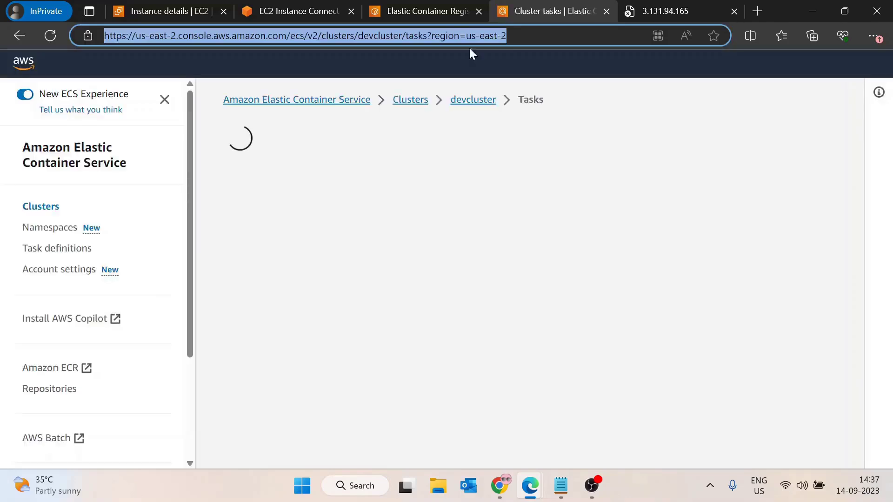
Step: Reload the app page at 3.131.94.165:8000/name in its own browser tab
click(642, 6)
key(ctrl+l)
key(Return)
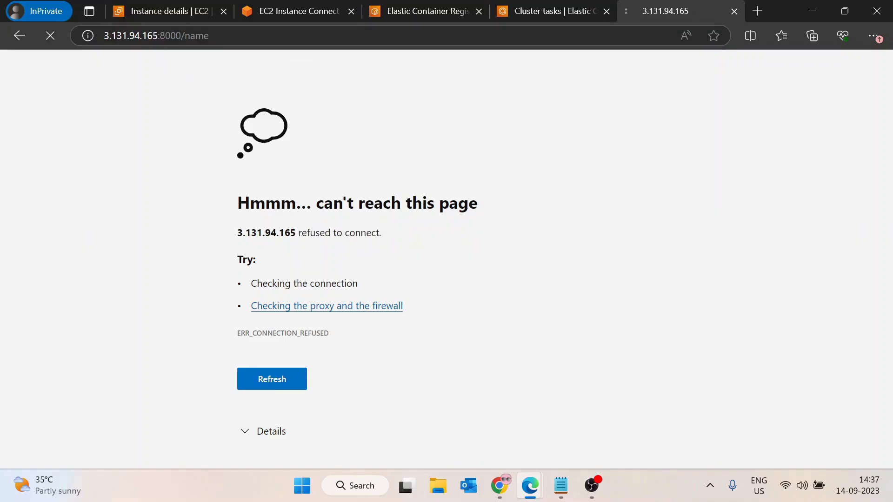
Step: Open the running BE-APP task from devcluster's task list and copy its public IP
click(542, 8)
scroll(524, 212, down, 4)
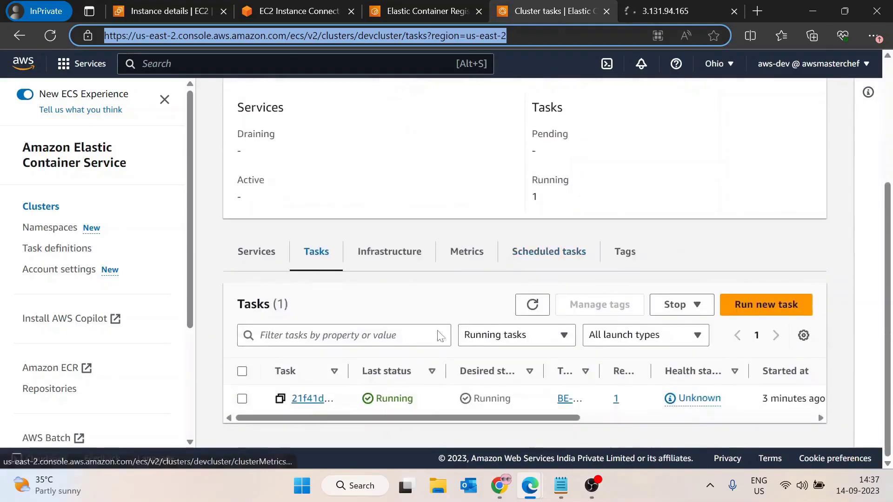
click(308, 401)
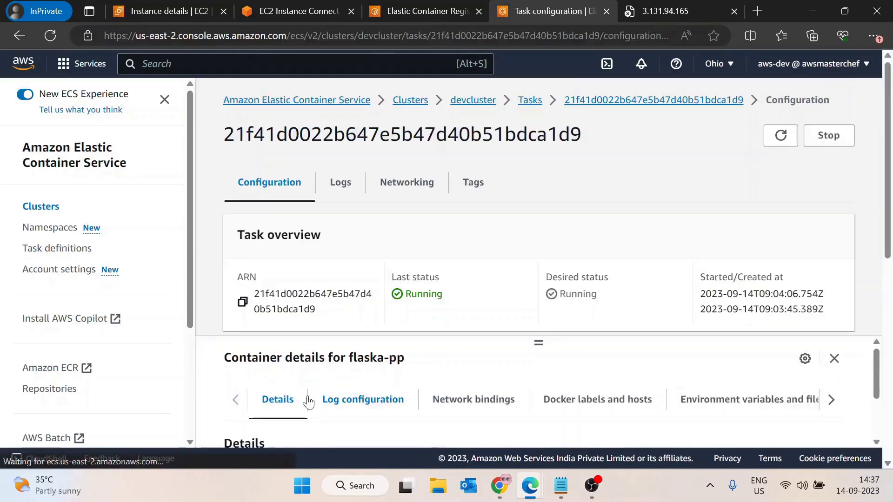
scroll(572, 237, down, 3)
scroll(572, 247, down, 3)
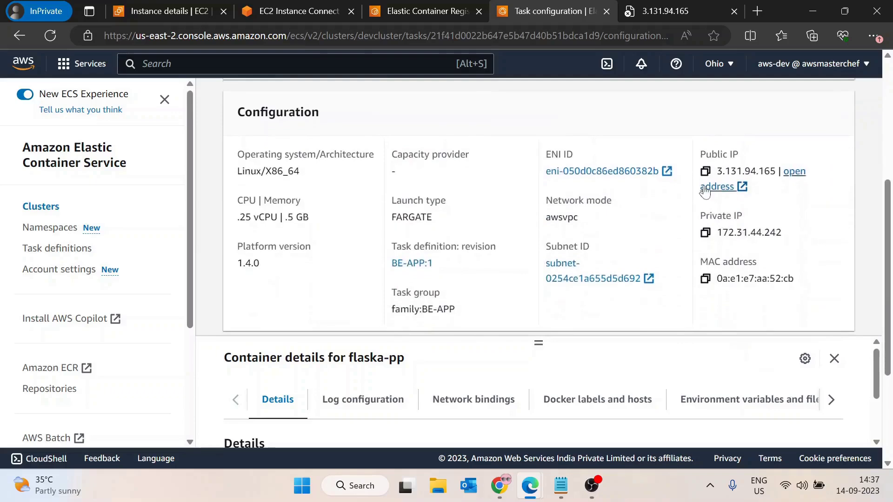
click(706, 172)
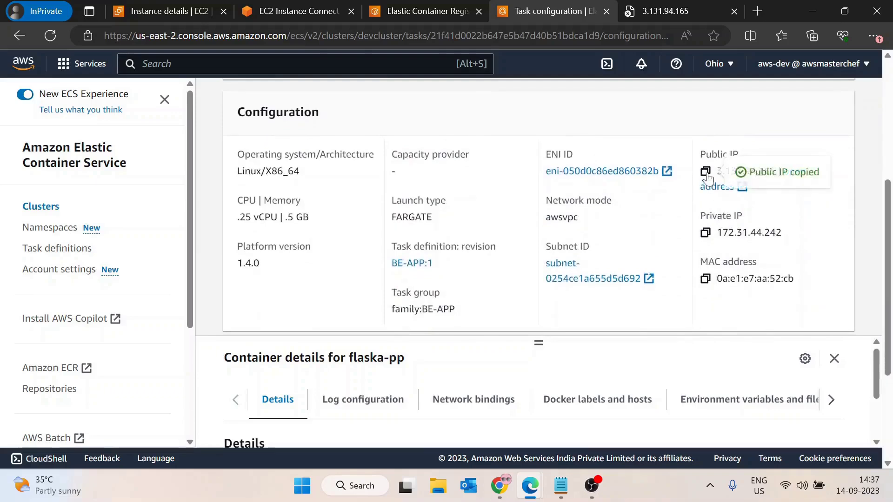
Step: Replace the app tab's address with the copied public IP and port 8000, without loading it
click(721, 10)
key(ctrl+l)
key(ctrl+v)
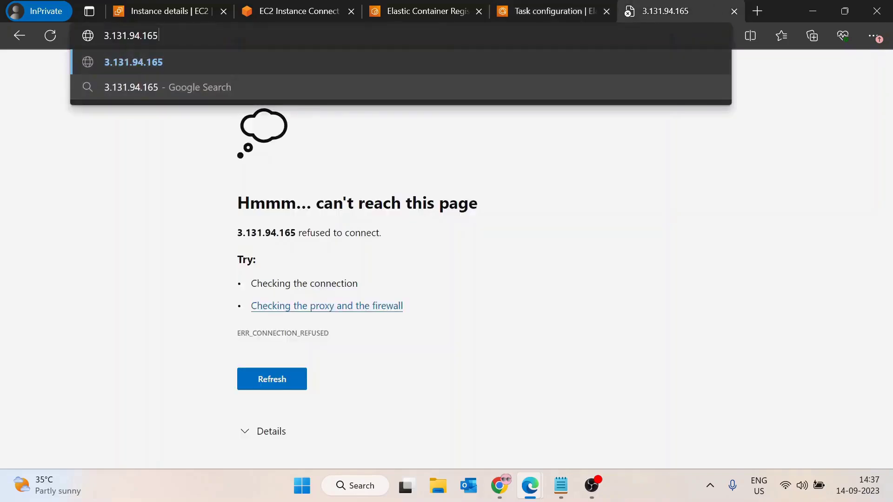
text(:8000)
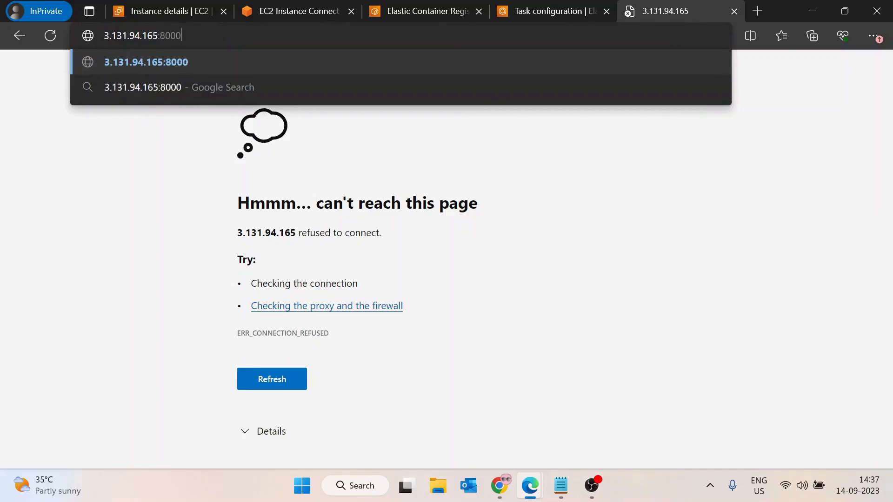
Step: Look over the ECS task configuration, the flask-app EC2 instance details and its terminal, reloading the instance details page
click(551, 11)
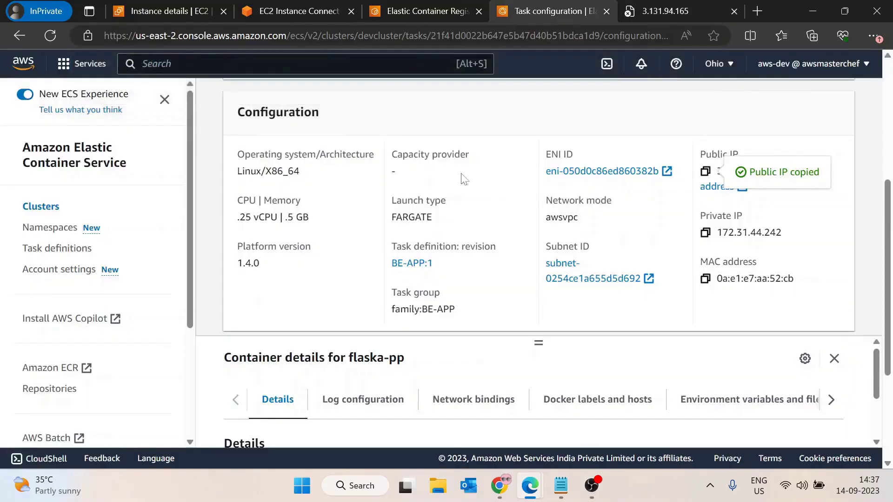
click(654, 7)
click(153, 11)
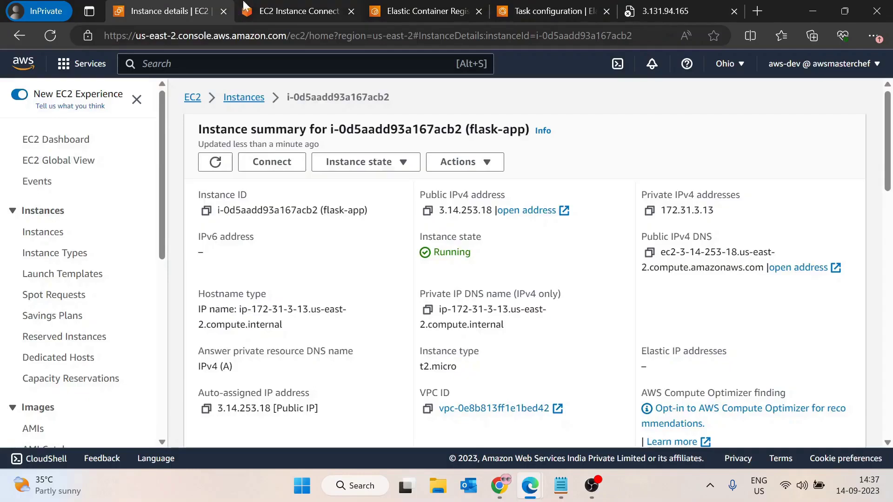
click(286, 12)
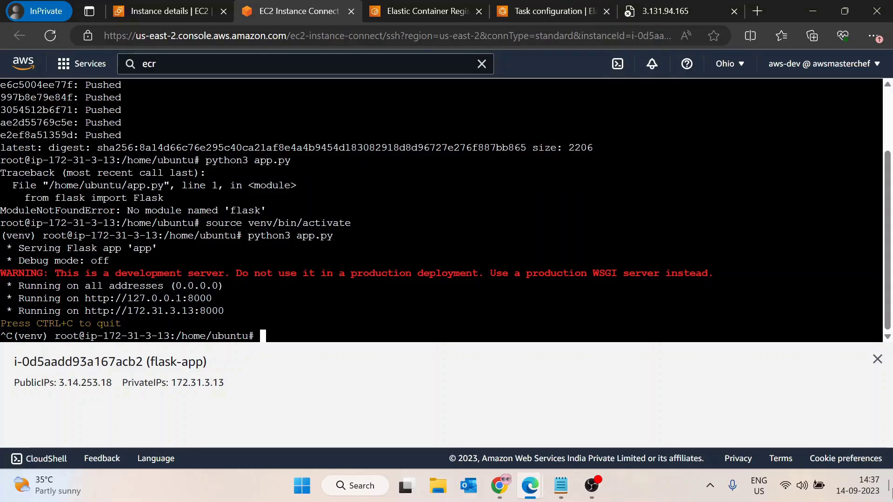
click(154, 5)
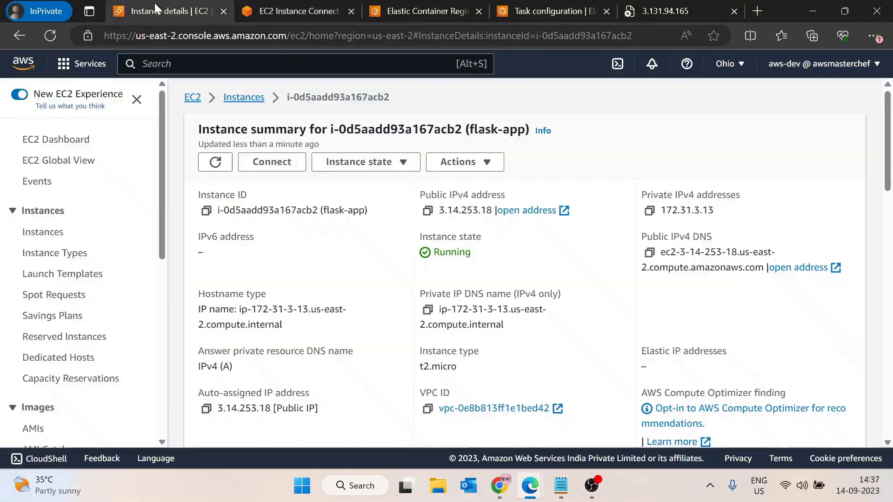
click(51, 36)
click(280, 4)
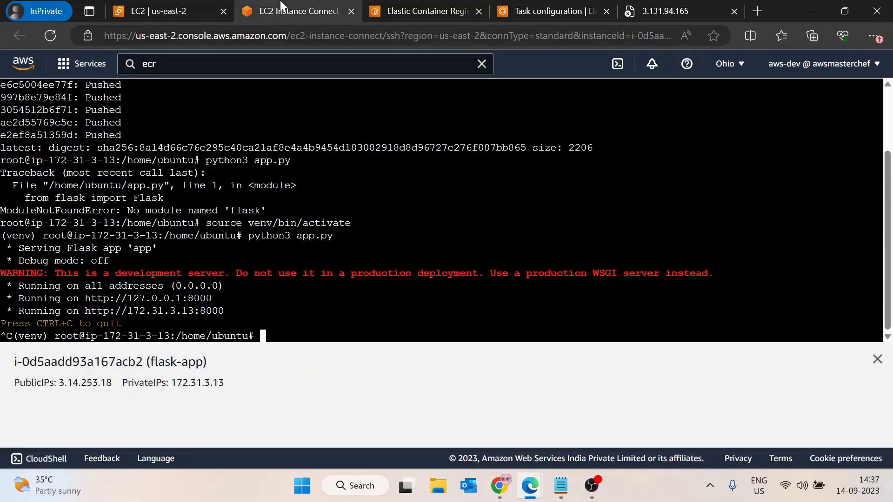
Step: Open the app on port 5000 at 3.131.94.165:5000/name and close the task configuration tab
drag(656, 6, 565, 10)
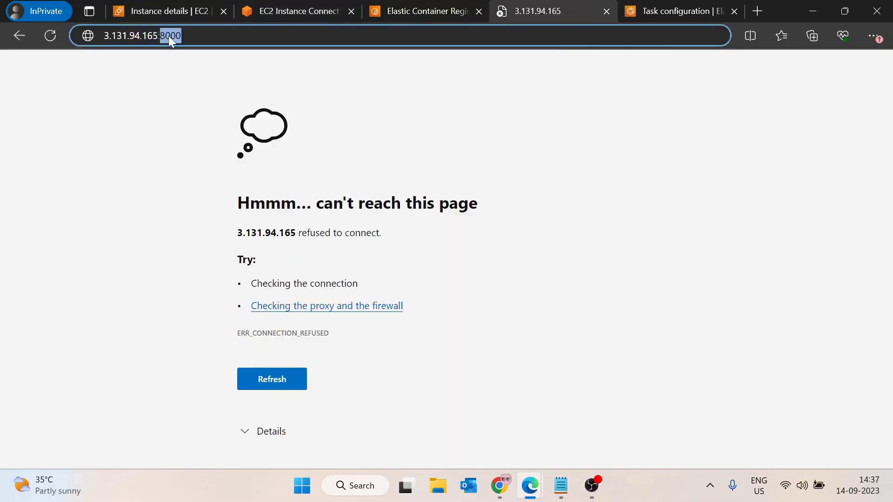
text(5000/name)
key(Return)
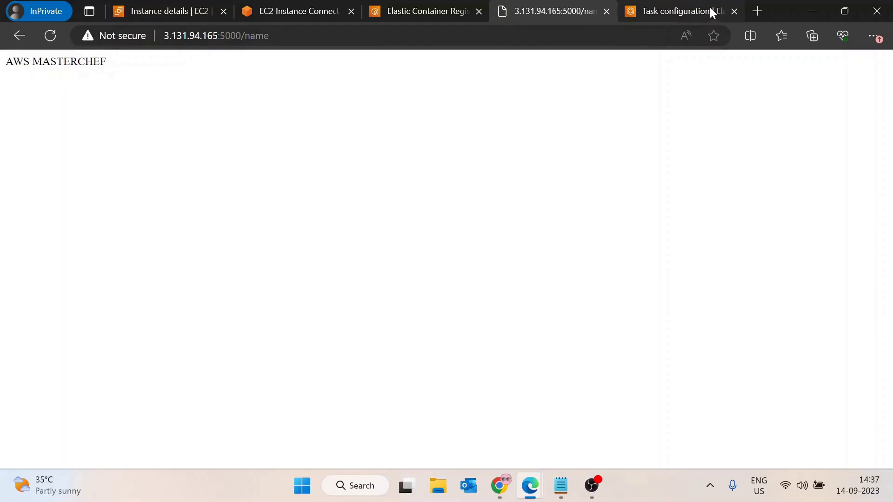
click(733, 10)
drag(3, 61, 127, 69)
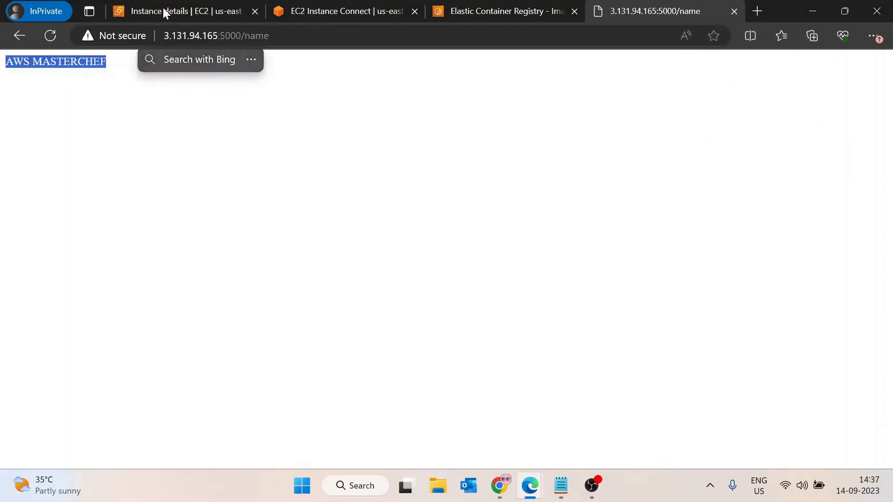
Step: Compare the Flask port in the EC2 terminal with app.run's port and the Dockerfile's CMD line in the Notepad notes
click(164, 13)
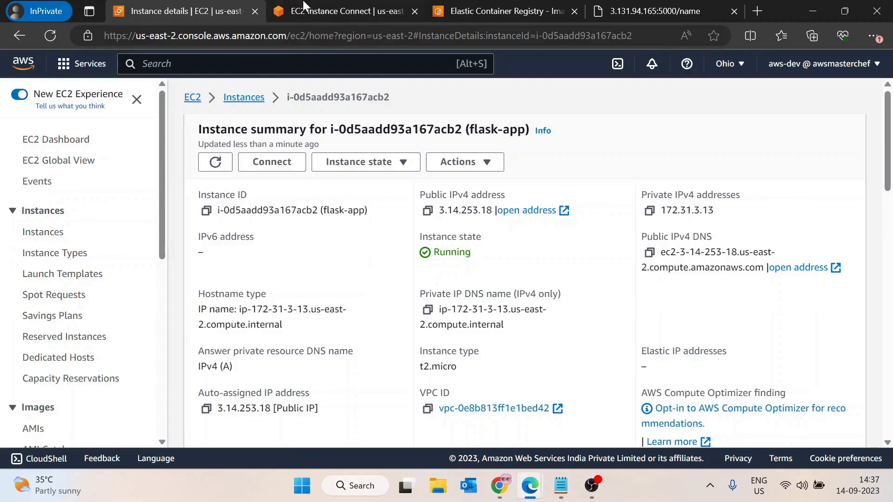
click(304, 7)
drag(169, 298, 236, 299)
click(561, 486)
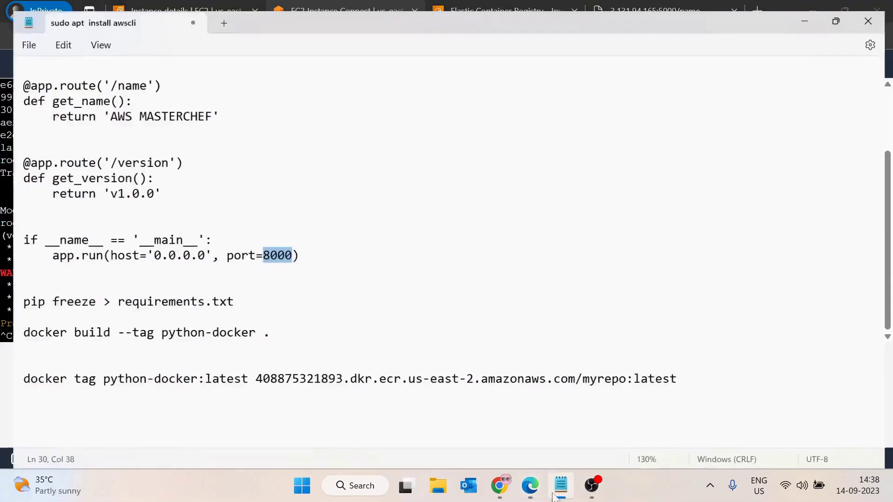
key(ctrl+minus)
key(ctrl+minus)
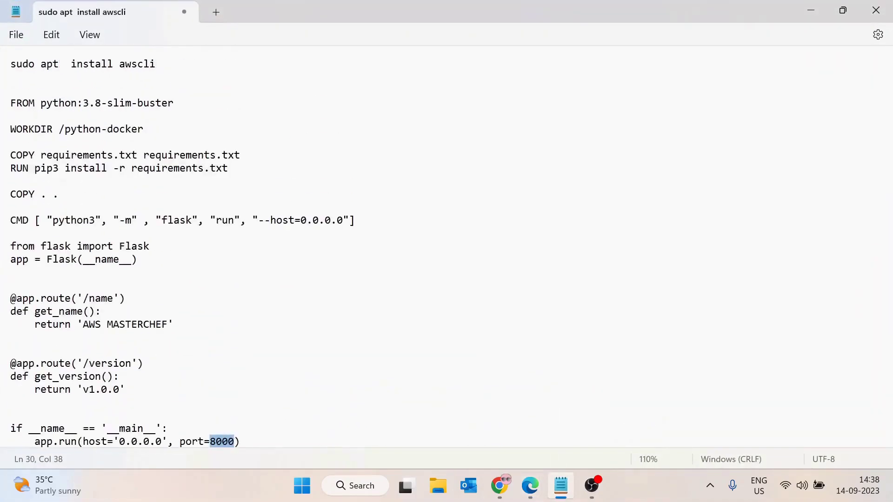
click(5, 219)
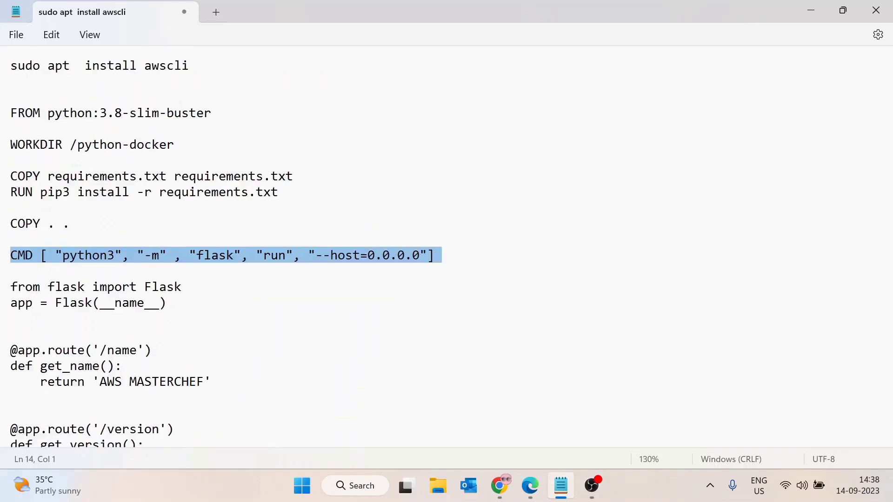
key(ctrl+minus)
key(ctrl+minus)
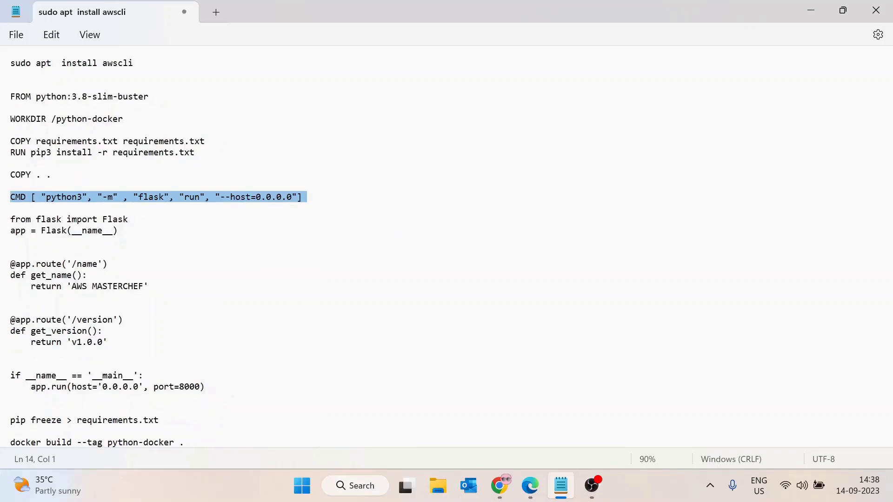
Step: Return to the browser, open the app's version route at 3.131.94.165:5000/version and highlight the returned text
click(814, 9)
click(656, 10)
double_click(257, 35)
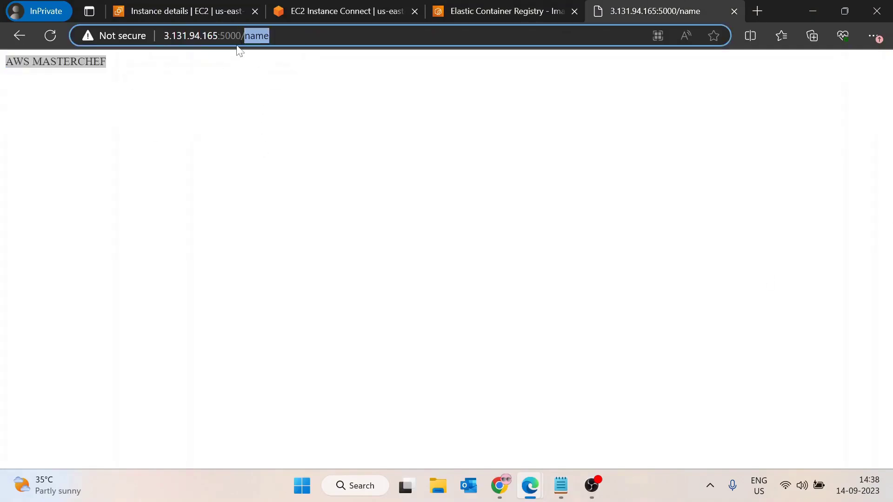
key(BackSpace)
text(version)
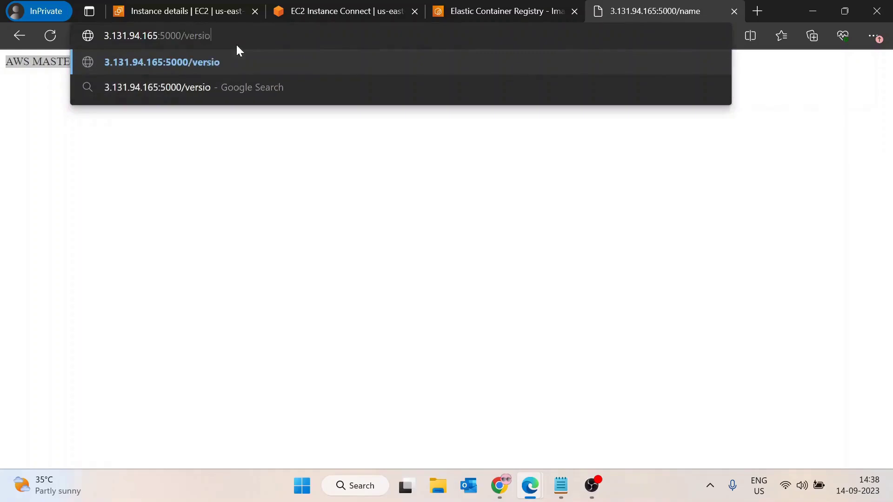
key(Return)
drag(1, 65, 42, 76)
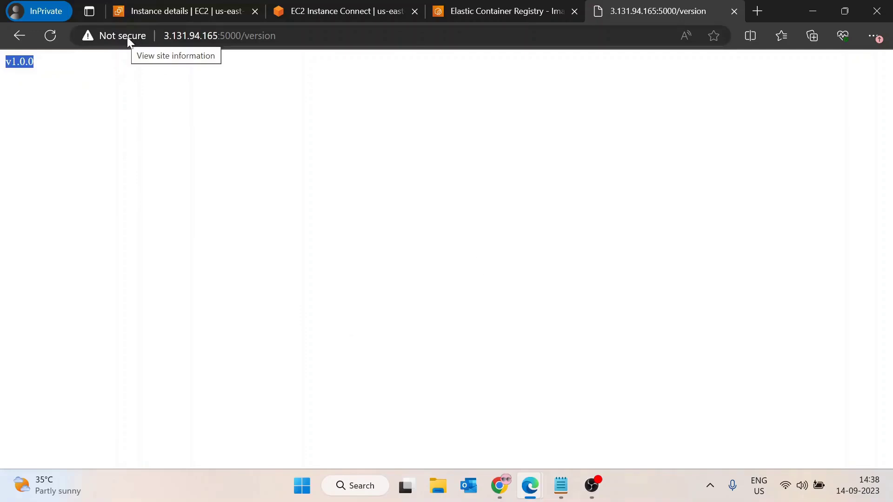
Step: Copy the version page's URL into a new browser tab and highlight its http prefix without loading it
click(184, 40)
key(ctrl+c)
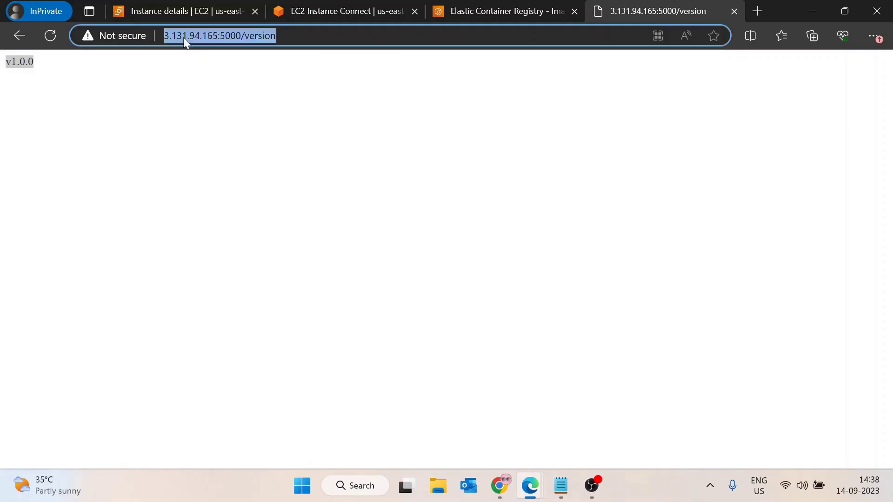
click(757, 11)
key(ctrl+v)
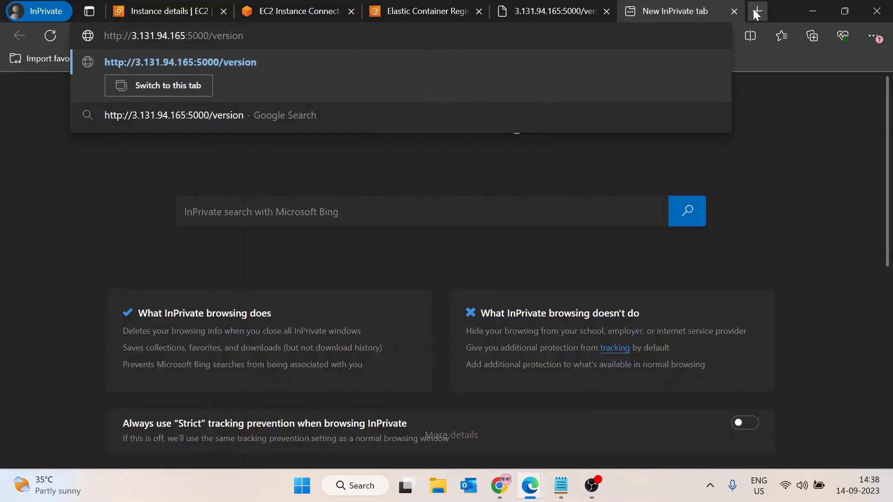
drag(104, 36, 128, 36)
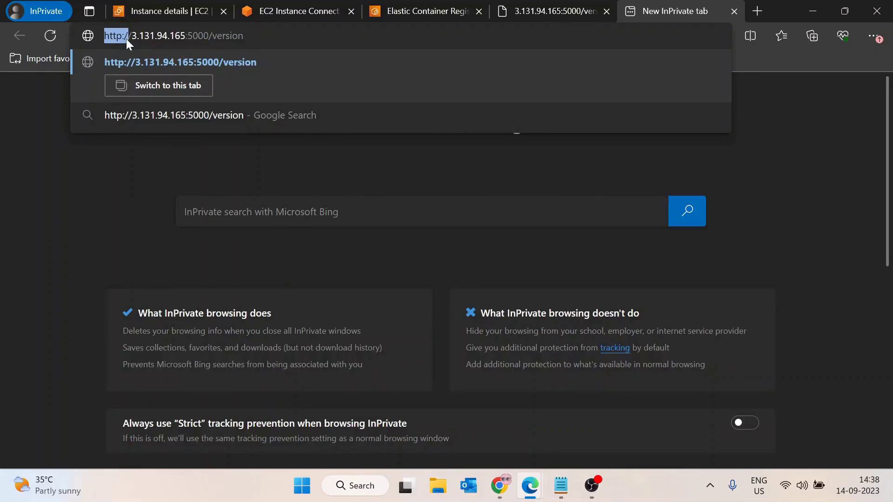
click(472, 182)
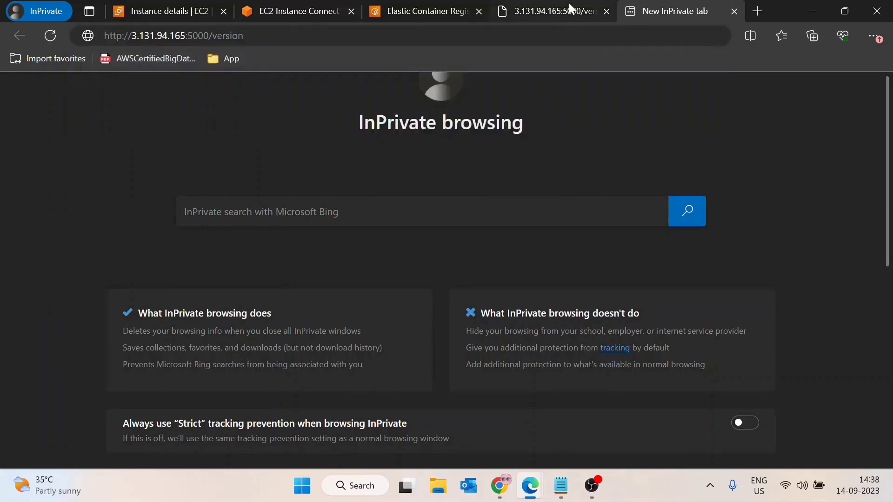